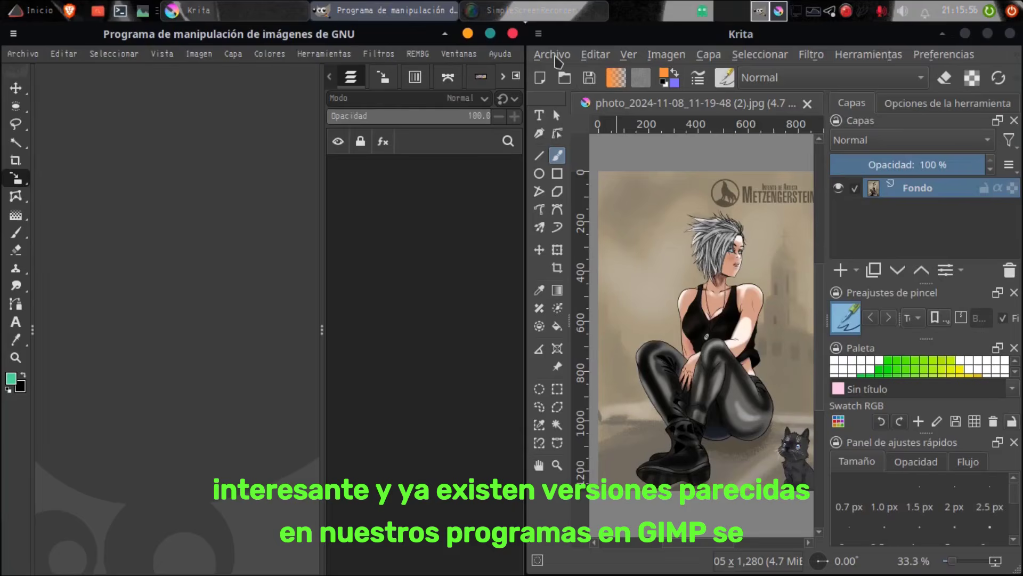
Step: Save the illustration under the name pamela as a PNG image, replacing the existing file and accepting the PNG options as they are
left_click(553, 55)
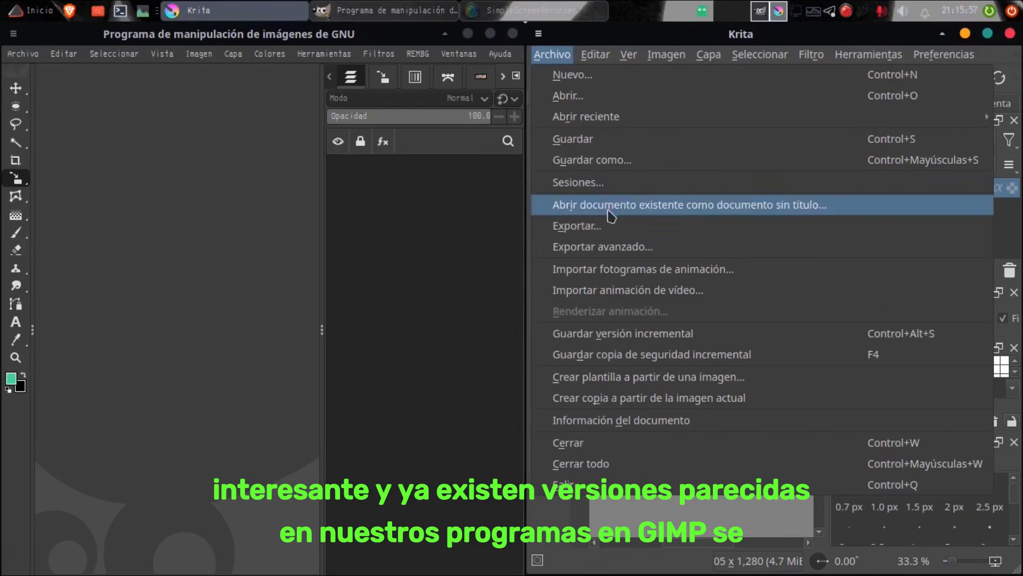
left_click(599, 160)
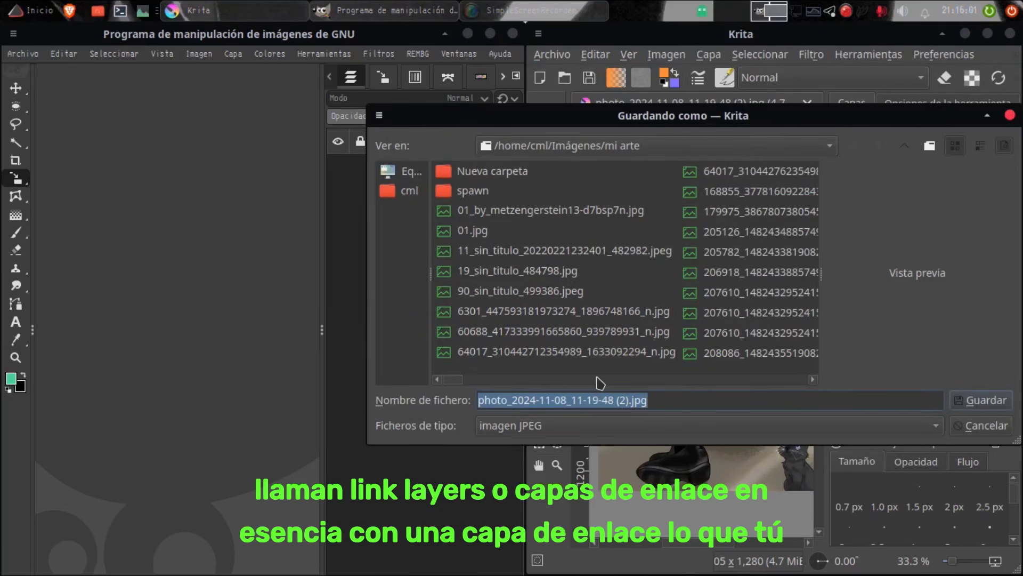
type("pamela")
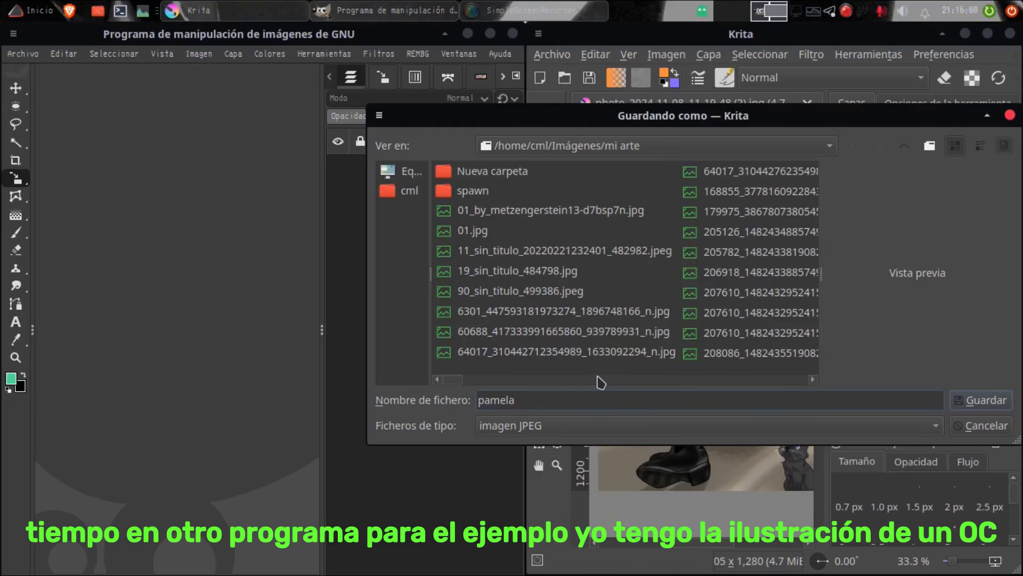
left_click(604, 433)
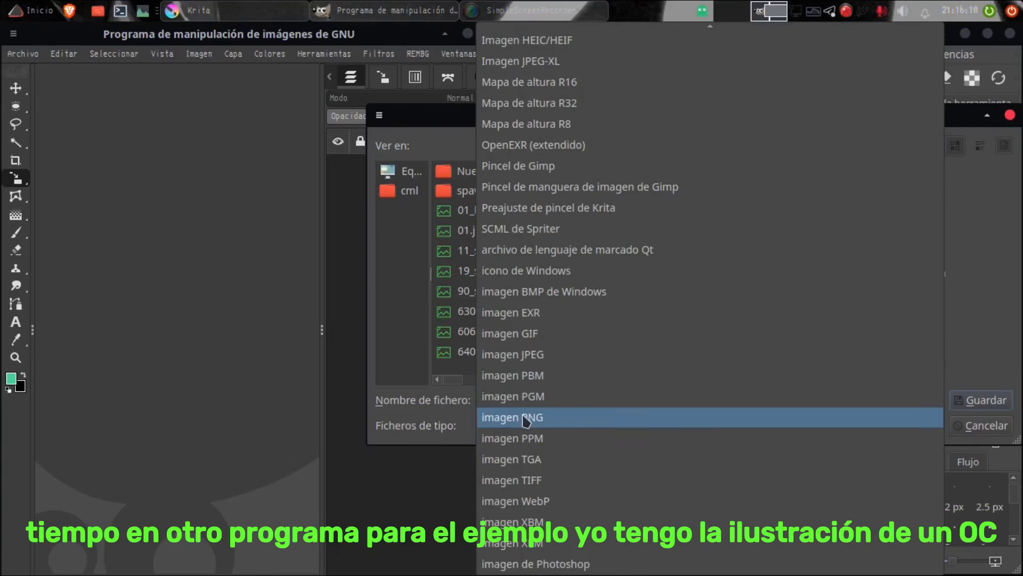
left_click(526, 421)
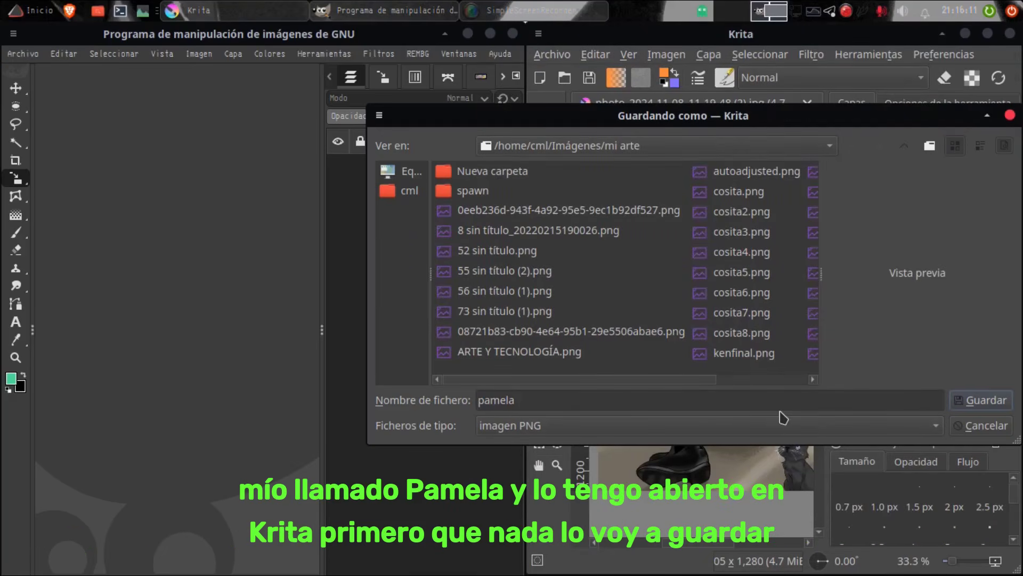
left_click(977, 403)
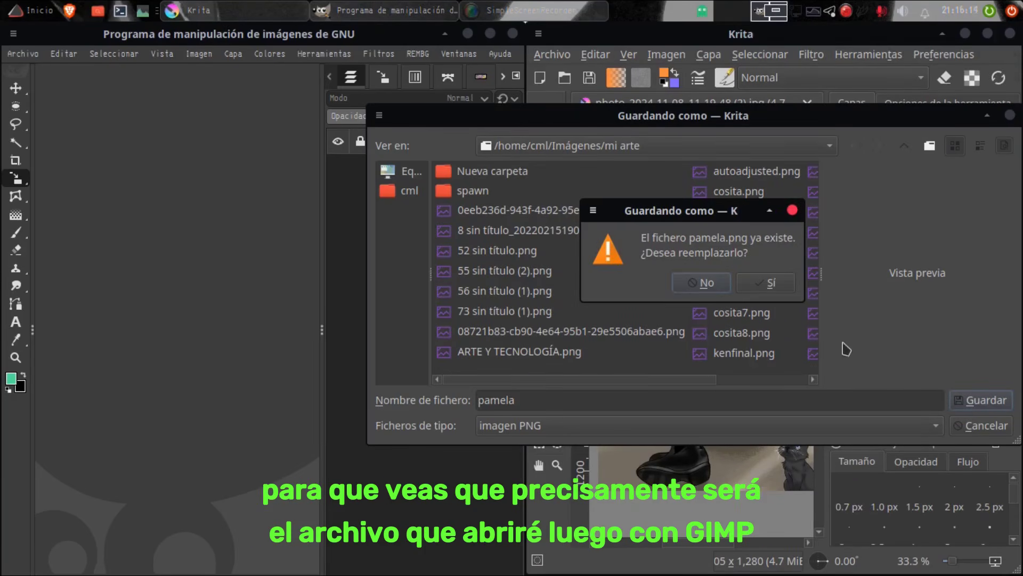
left_click(771, 283)
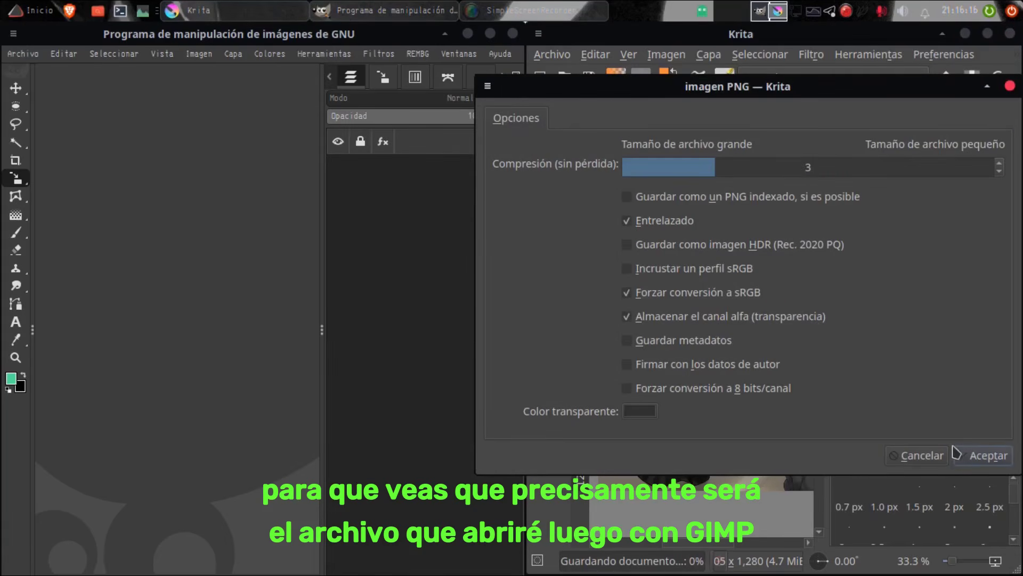
left_click(985, 458)
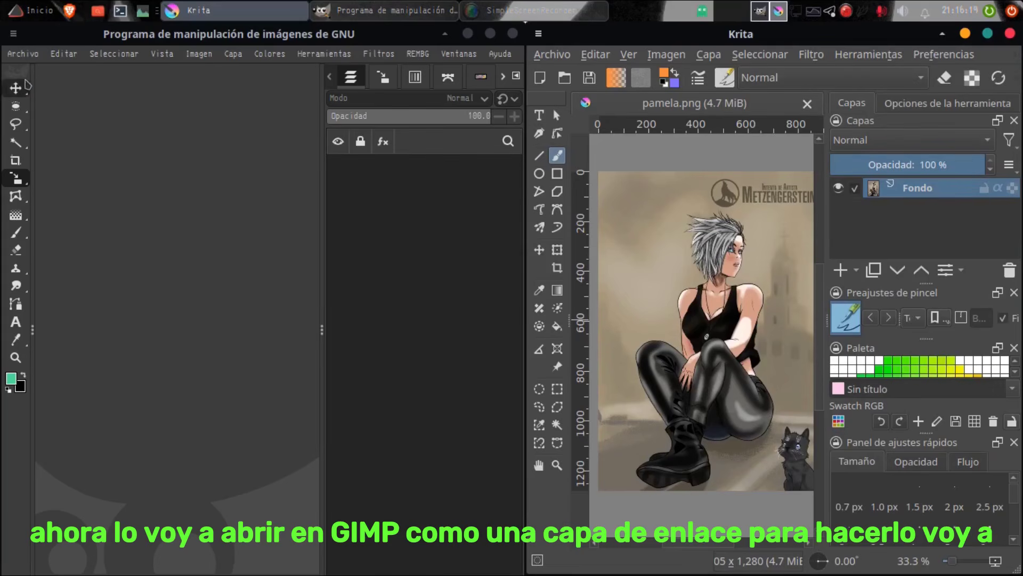
Step: Switch to GIMP and open pamela.png from the Imágenes/mi arte folder as a link layer
left_click(32, 57)
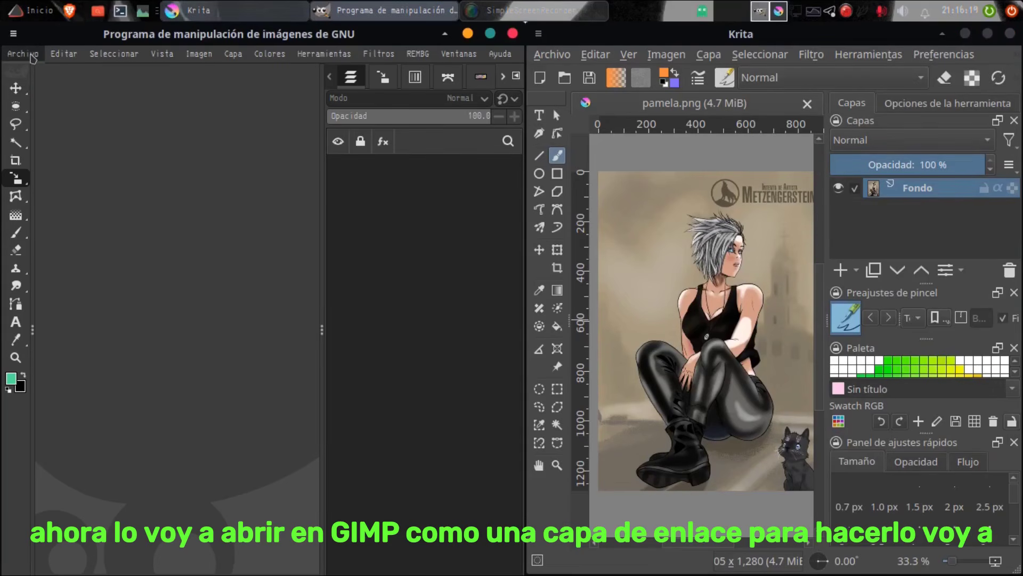
left_click(31, 55)
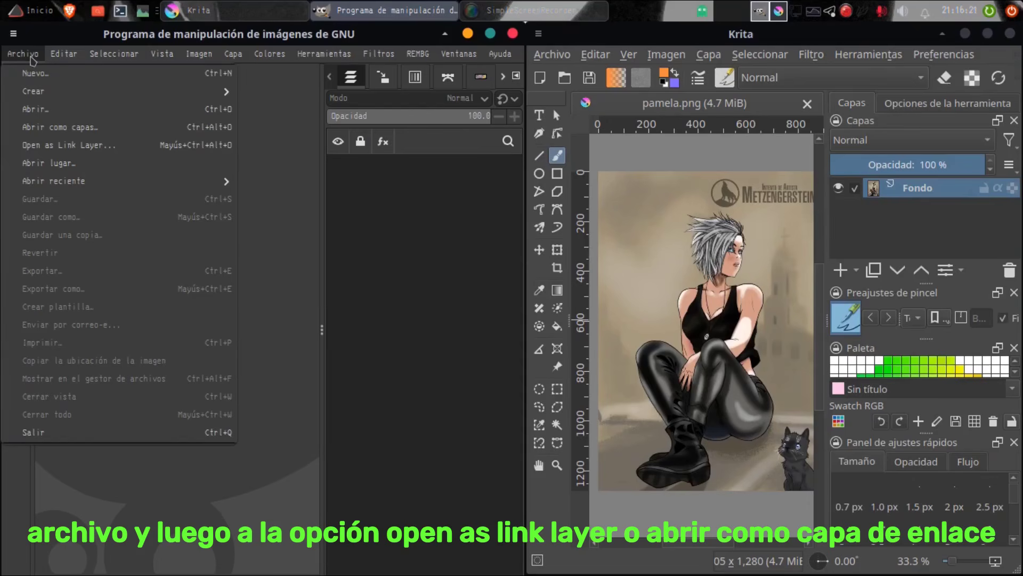
left_click(68, 146)
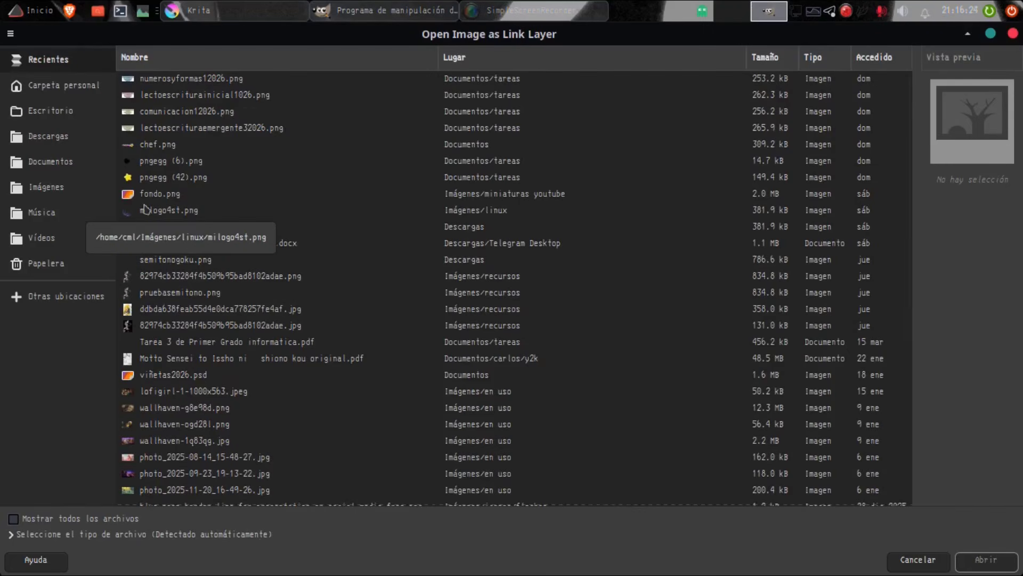
left_click(80, 197)
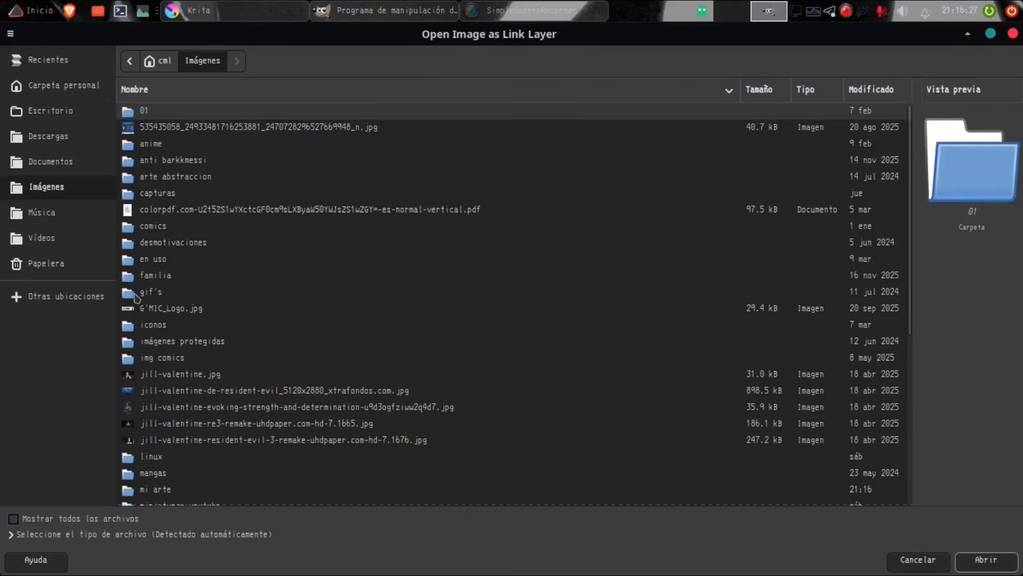
scroll(154, 301, "down", 3)
scroll(172, 307, "up", 1)
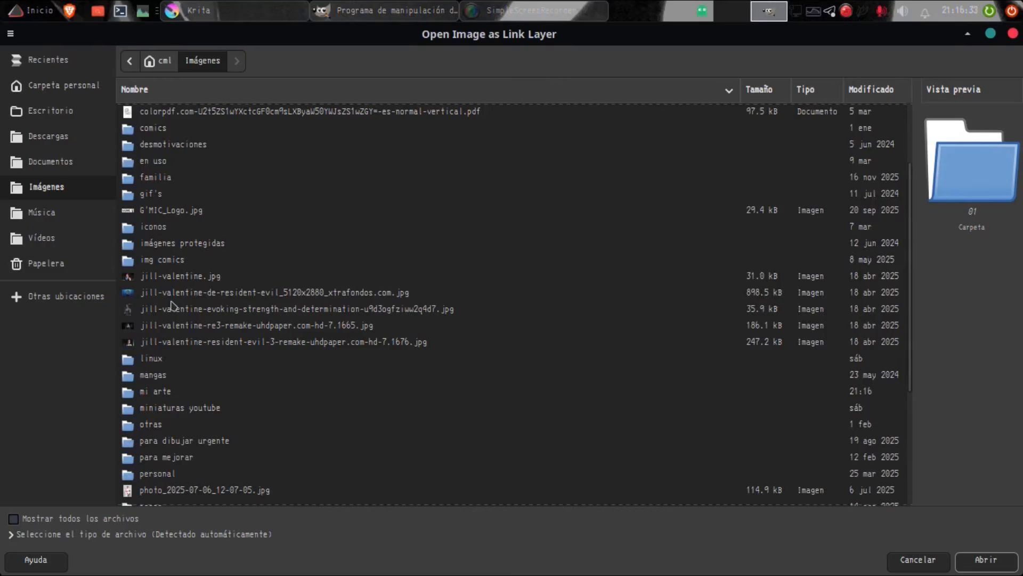
scroll(172, 307, "down", 4)
scroll(171, 305, "up", 6)
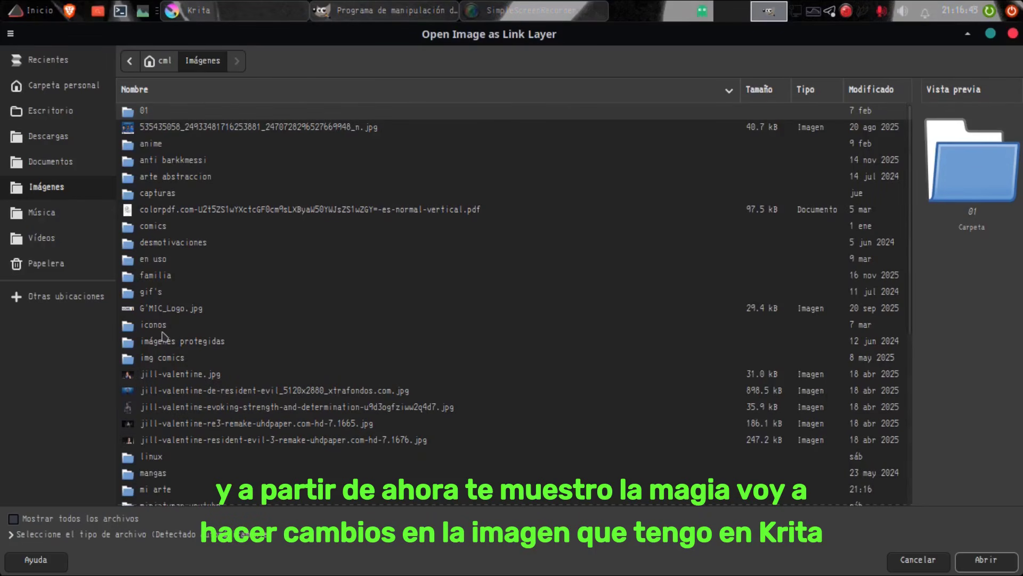
double_click(158, 490)
scroll(194, 280, "down", 20)
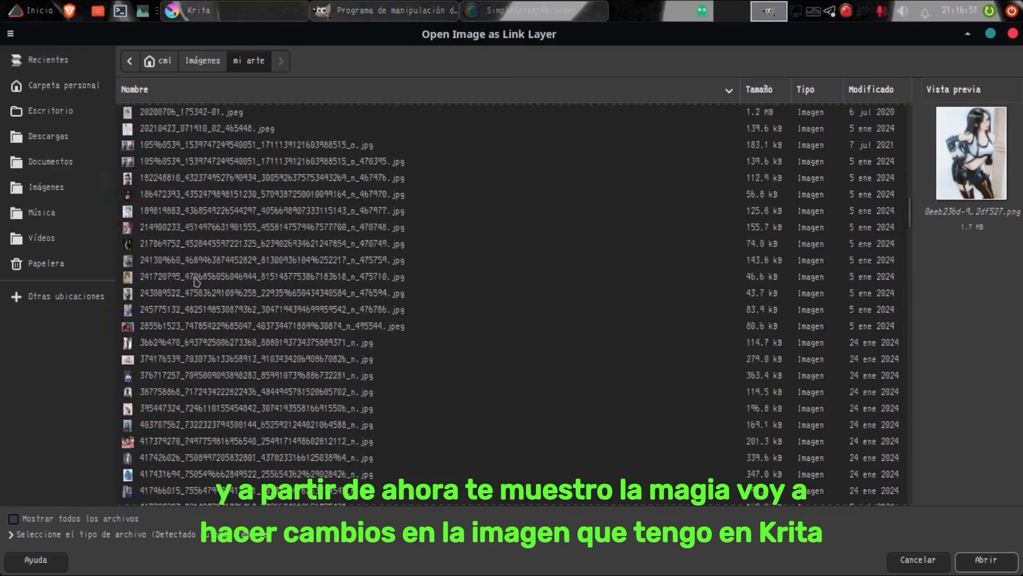
scroll(204, 317, "down", 10)
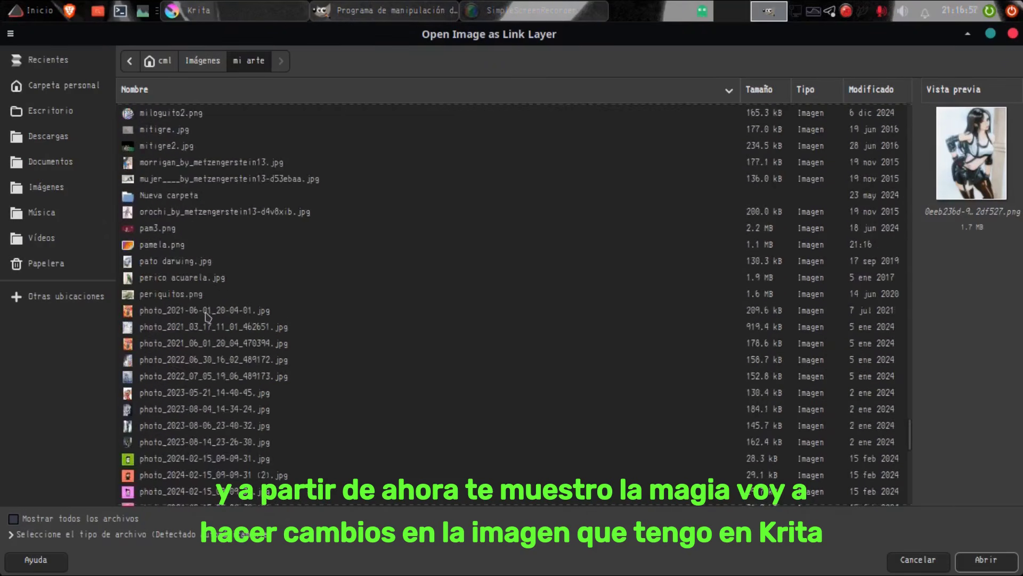
double_click(164, 398)
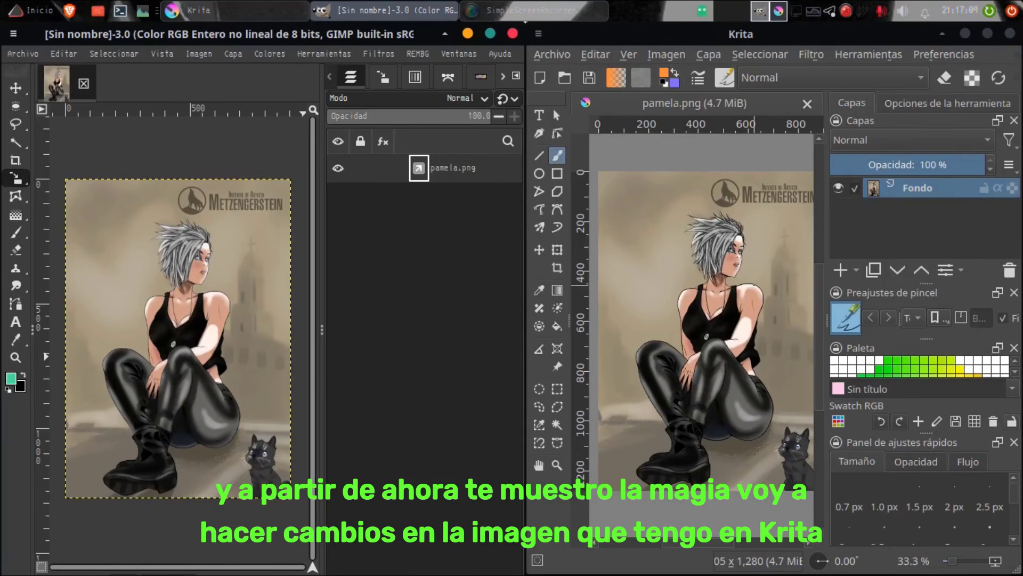
Step: Switch to Krita, open the layer styles of the Fondo layer and show the Brillo interior settings
left_click_drag(711, 542, 737, 542)
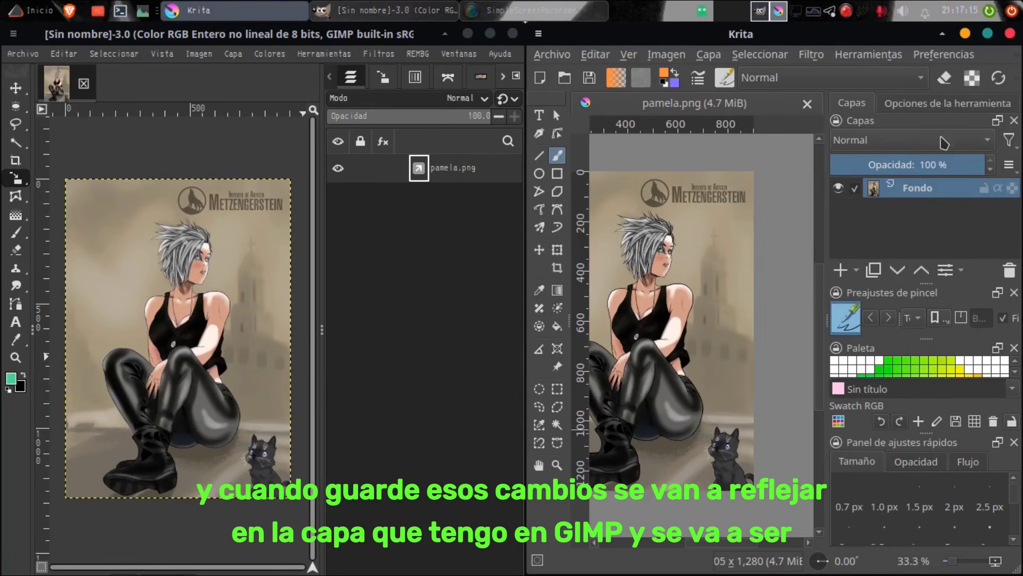
left_click(812, 54)
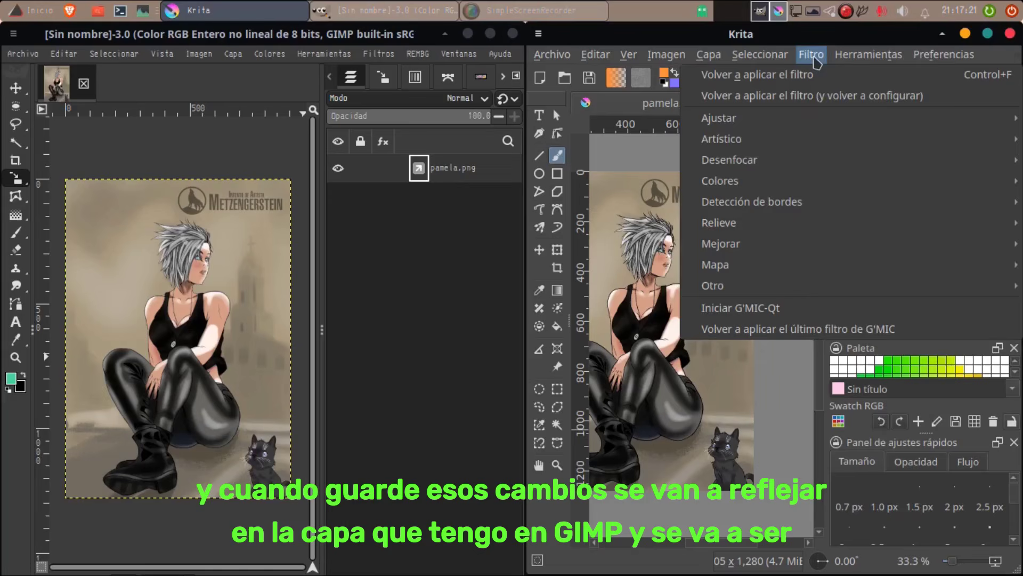
mouse_move(710, 58)
left_click(734, 396)
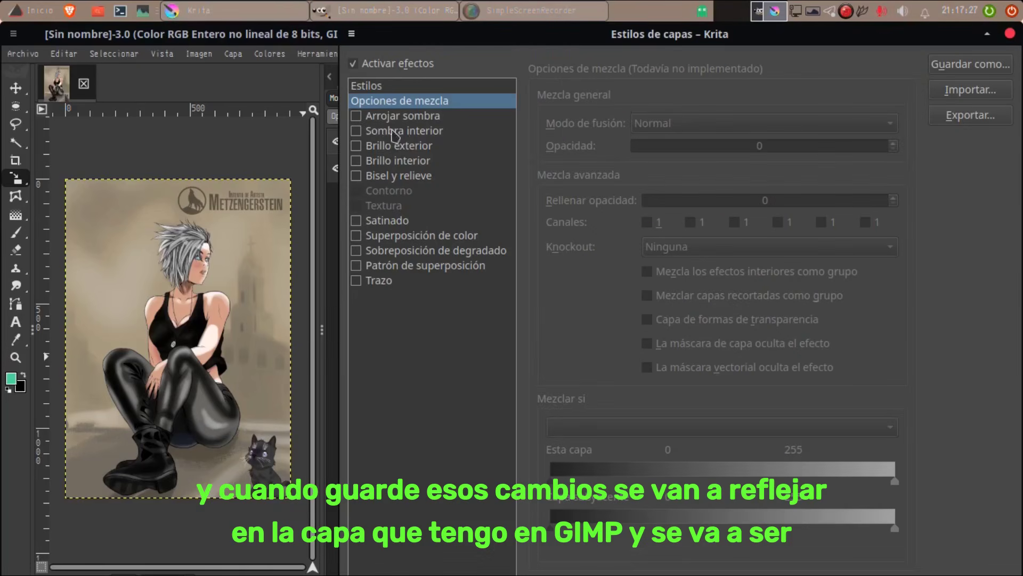
left_click_drag(345, 32, 497, 47)
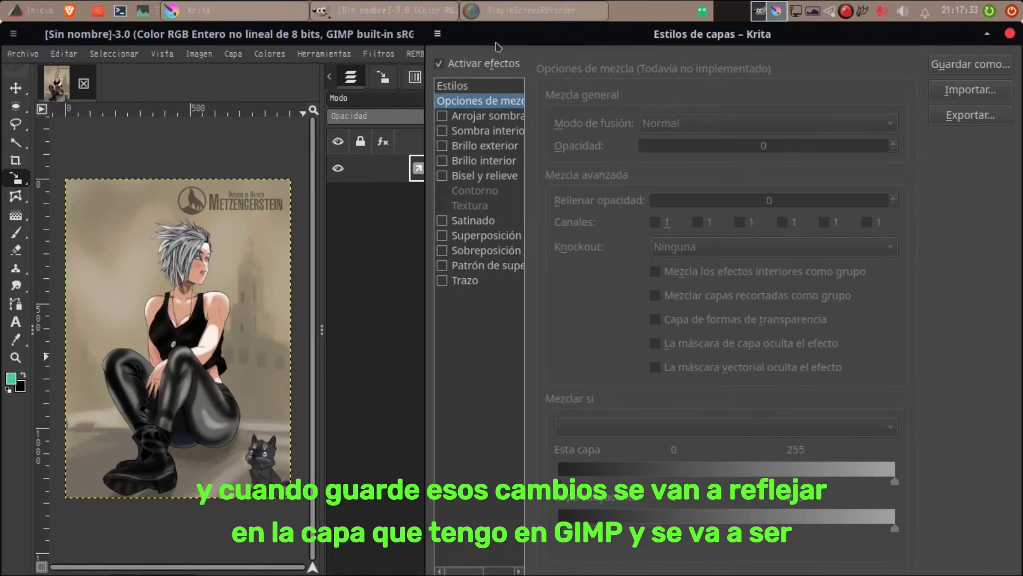
left_click(451, 160)
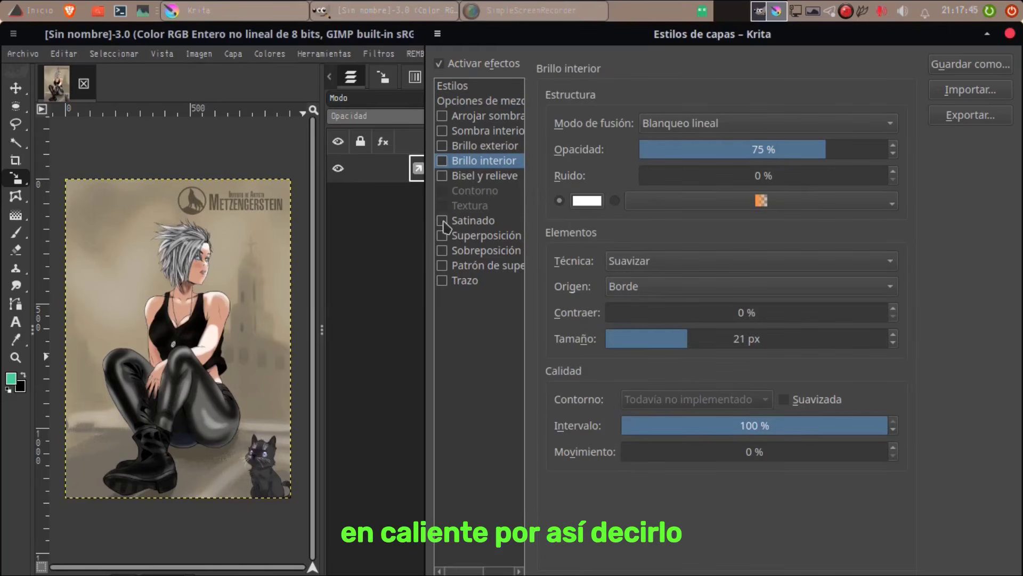
Step: Set the Brillo interior opacity to 100 % and its size to 250 px
left_click_drag(675, 37, 180, 70)
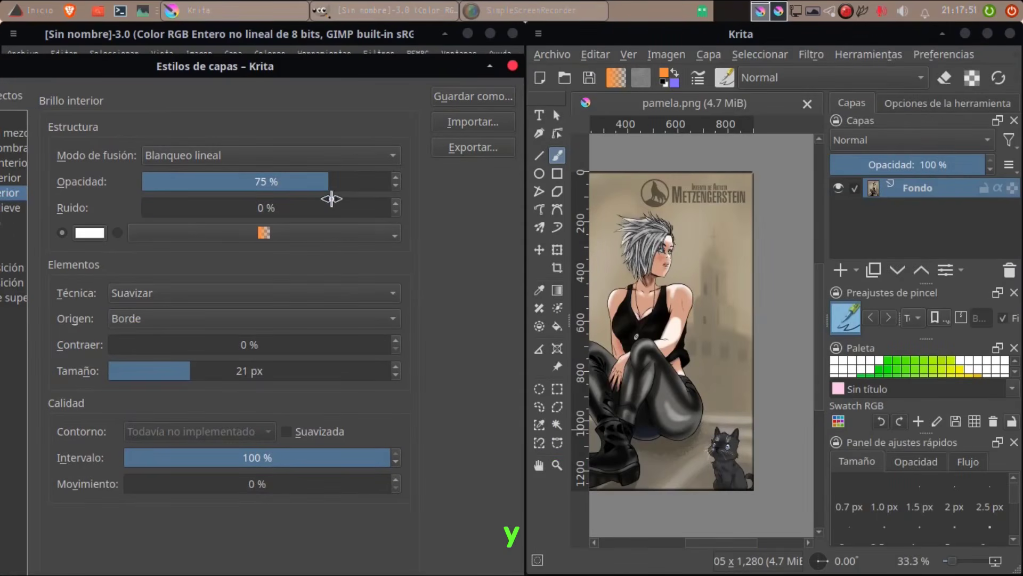
left_click_drag(332, 199, 400, 194)
left_click(307, 378)
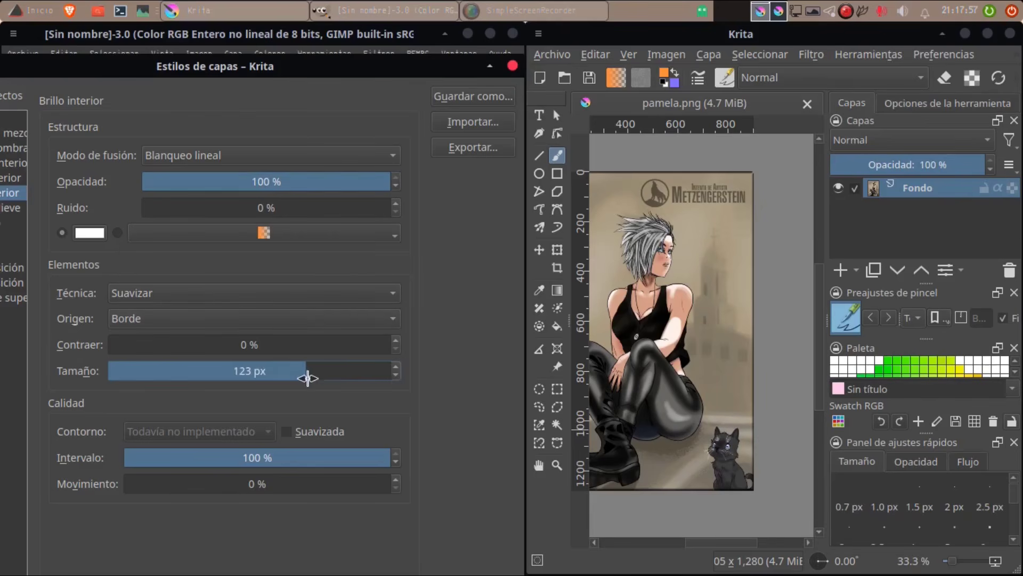
left_click_drag(307, 378, 321, 378)
left_click_drag(376, 73, 513, 74)
left_click_drag(274, 73, 159, 39)
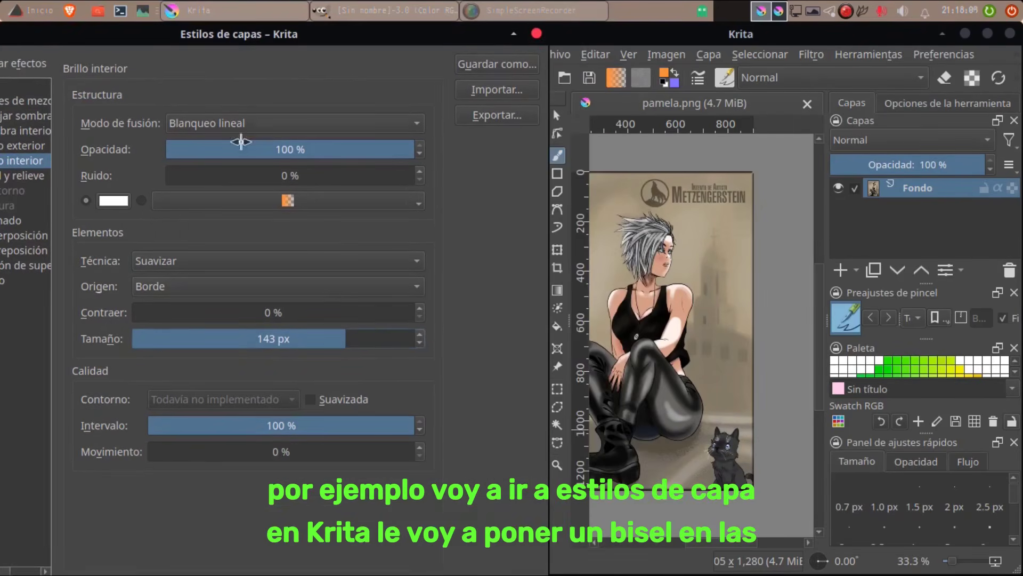
left_click_drag(361, 343, 440, 344)
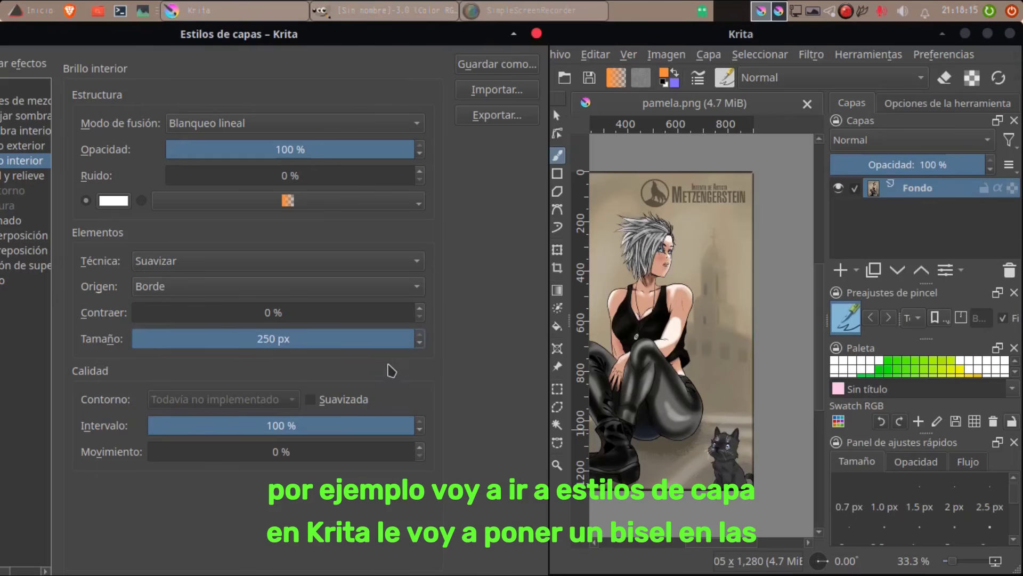
key("Return")
Step: Try Centro as the Brillo interior origin, switch it back to Borde, and close the layer styles
left_click(206, 283)
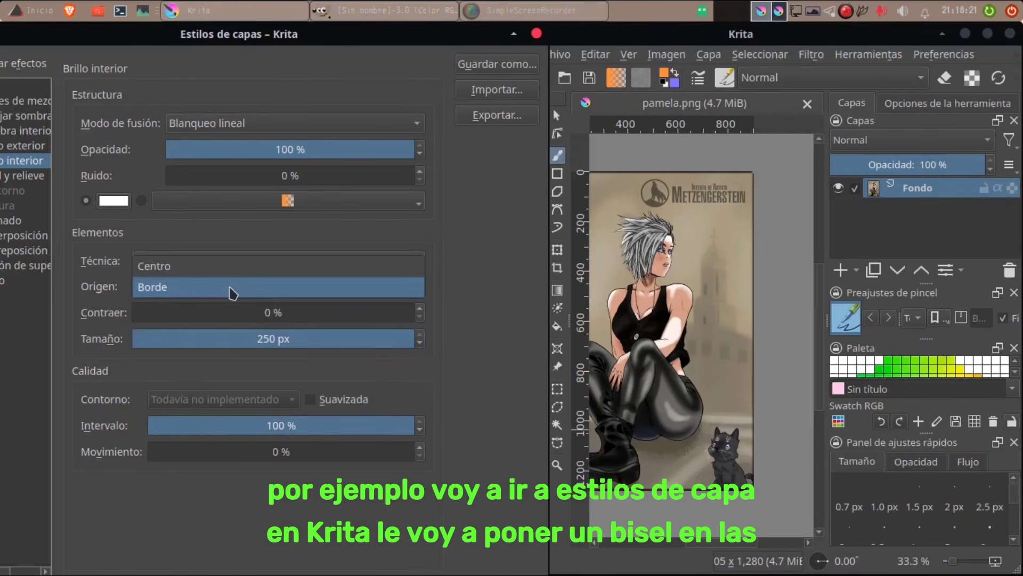
left_click(160, 264)
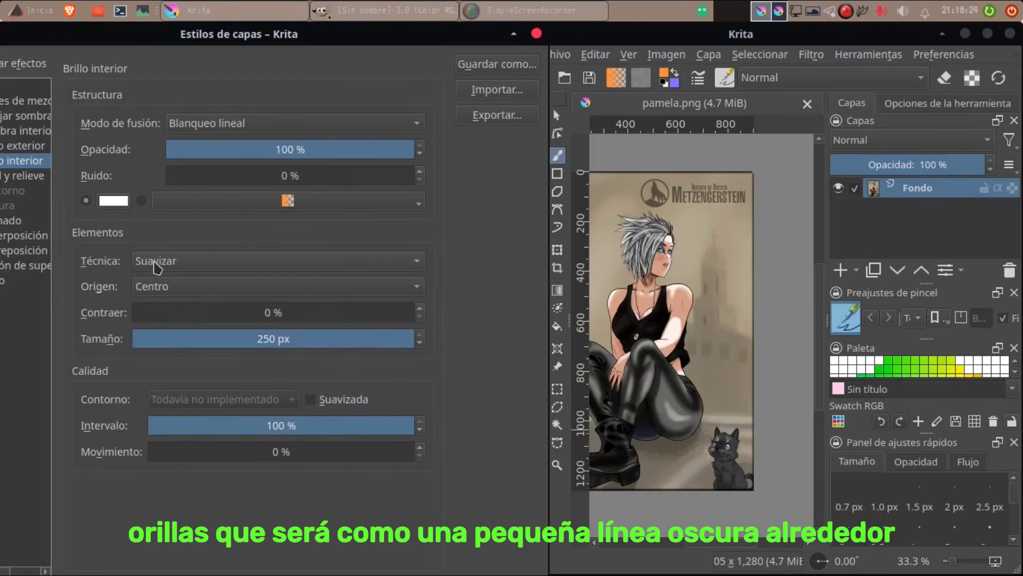
left_click(183, 291)
left_click(183, 307)
left_click(537, 35)
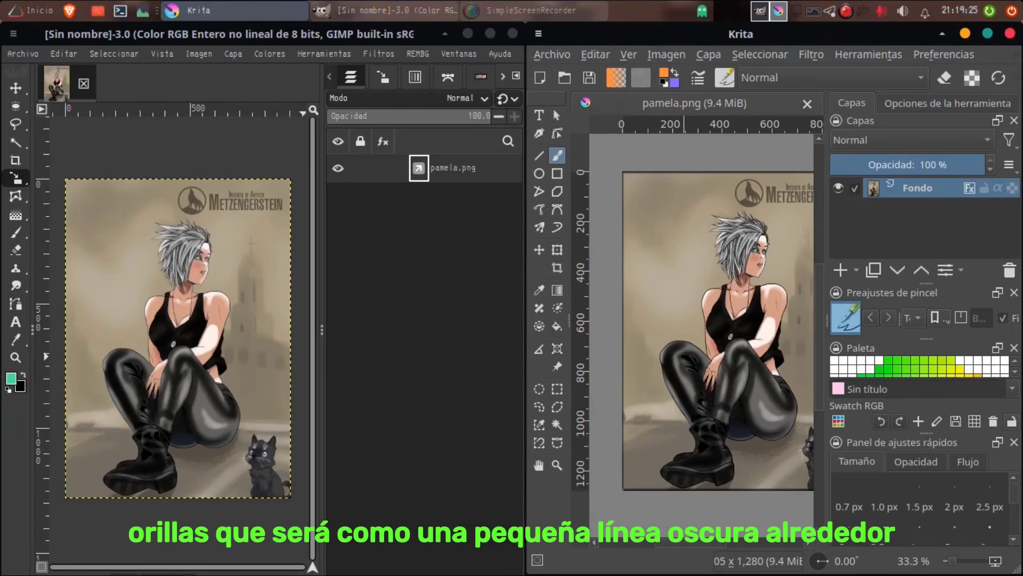
Step: Save the edited illustration over the existing pamela.png file
left_click(556, 61)
left_click(588, 160)
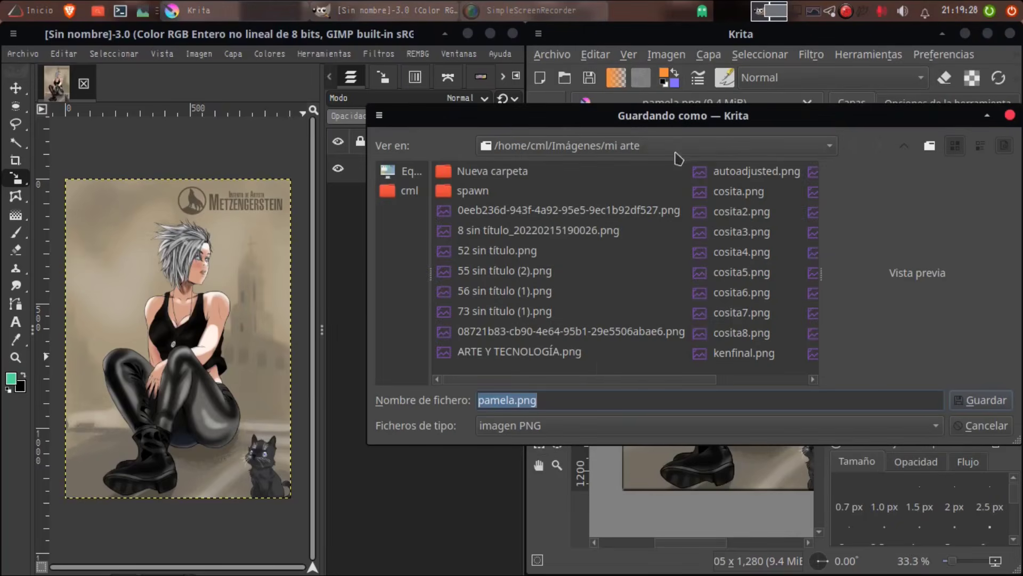
left_click(970, 401)
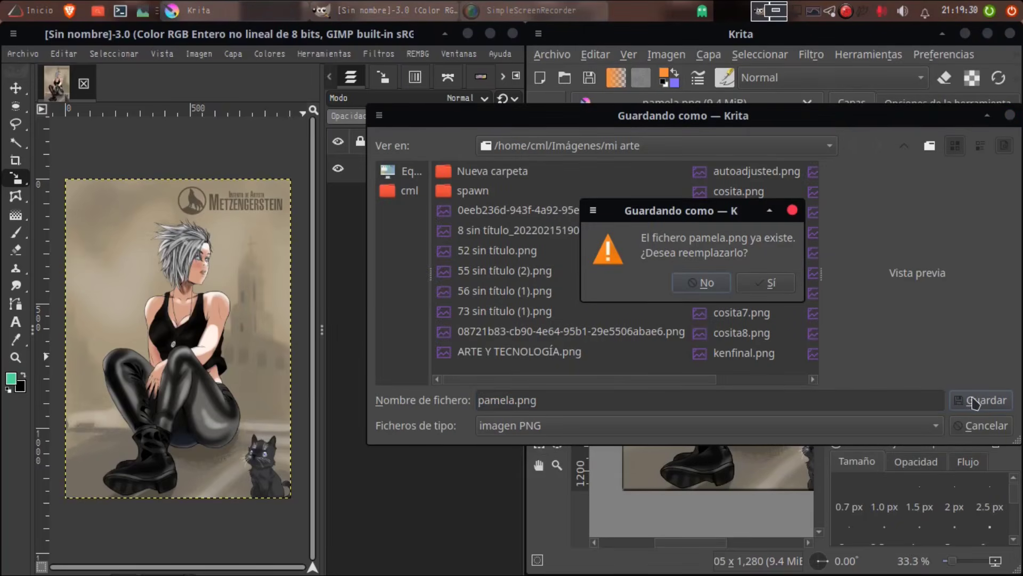
left_click(772, 283)
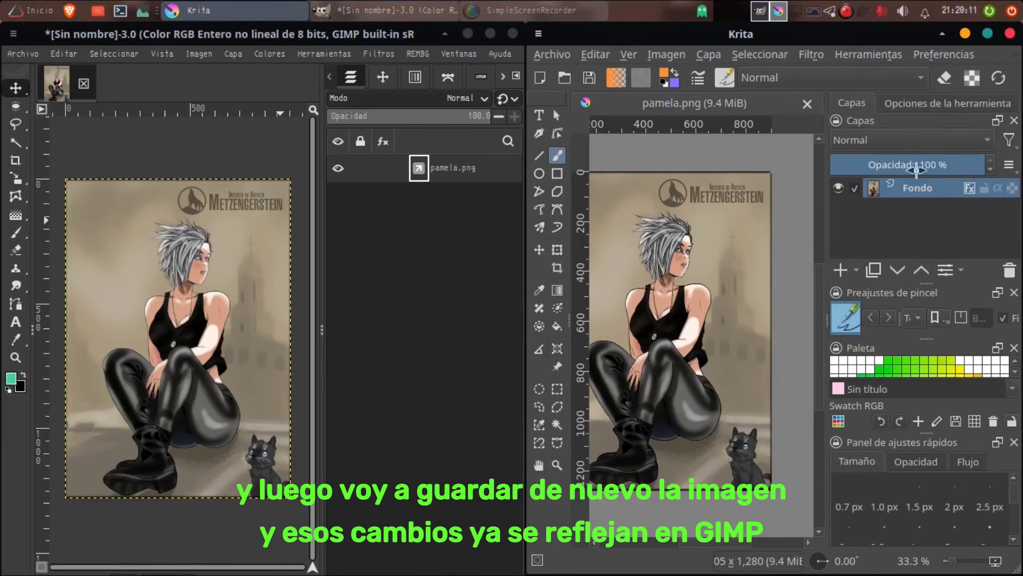
Step: Cycle through the brush presets and select an airbrush preset
left_click(891, 323)
left_click(890, 323)
left_click(891, 323)
left_click(891, 323)
left_click(890, 323)
left_click(890, 323)
left_click(890, 322)
left_click(872, 318)
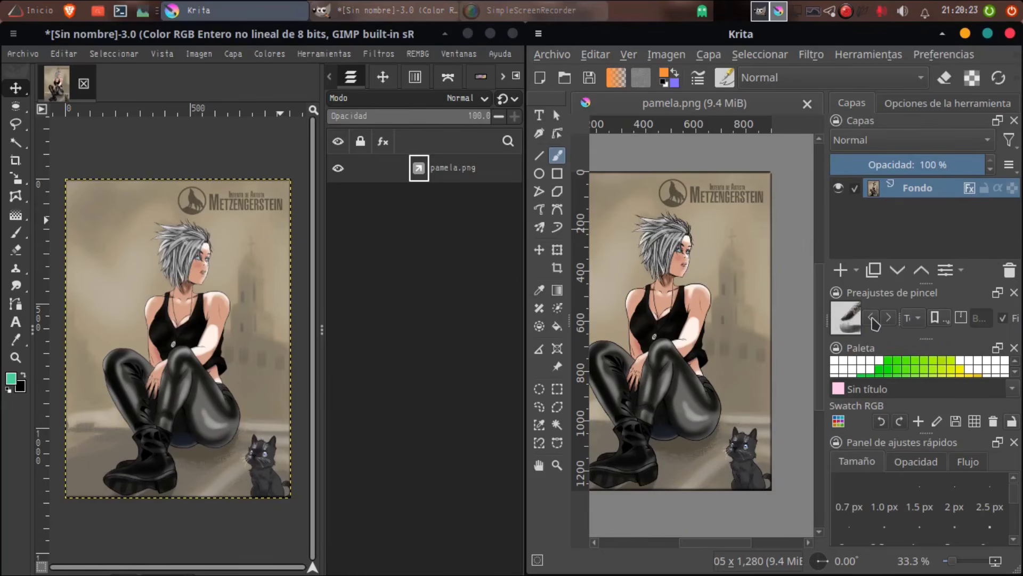
left_click(872, 319)
left_click(872, 318)
left_click(872, 318)
left_click(872, 319)
left_click(872, 318)
left_click(872, 318)
left_click(872, 318)
left_click(872, 318)
left_click(873, 319)
left_click(873, 319)
left_click(873, 319)
left_click(872, 319)
left_click(873, 319)
left_click(872, 319)
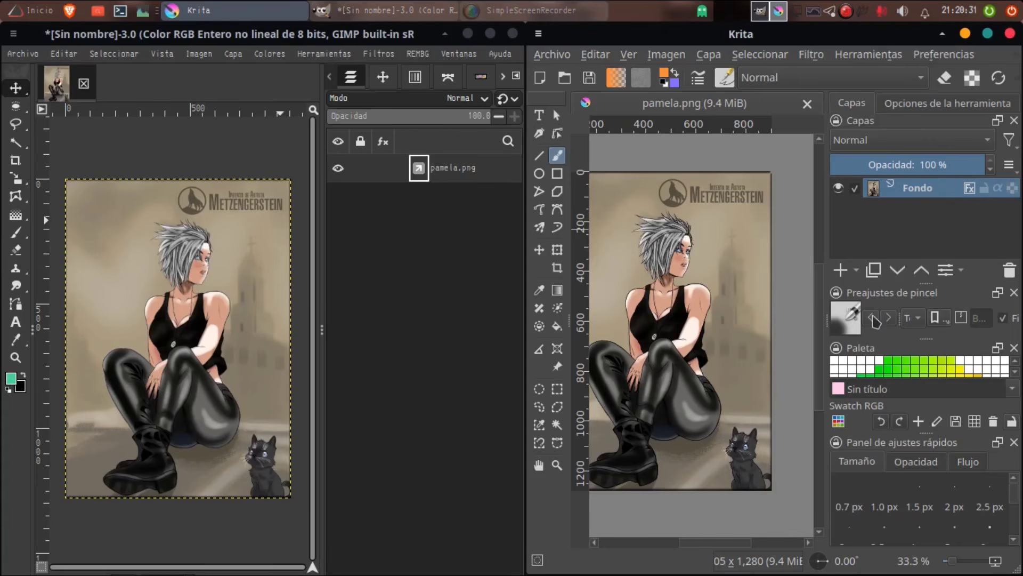
left_click(872, 319)
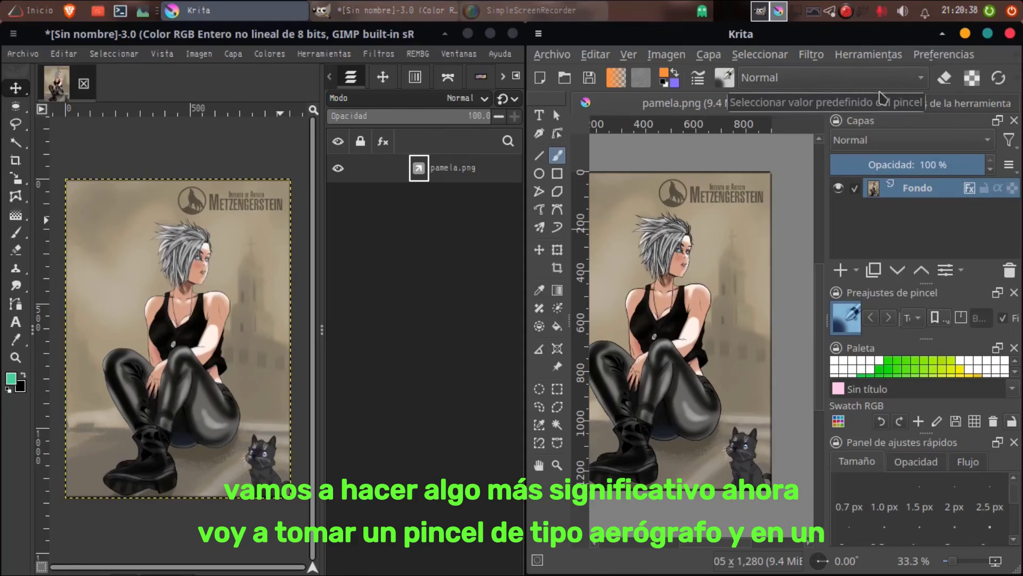
Step: Set the brush blending mode to Luminosidad and airbrush over the illustration's upper-right corner, covering part of the Metzengerstein lettering
left_click(923, 84)
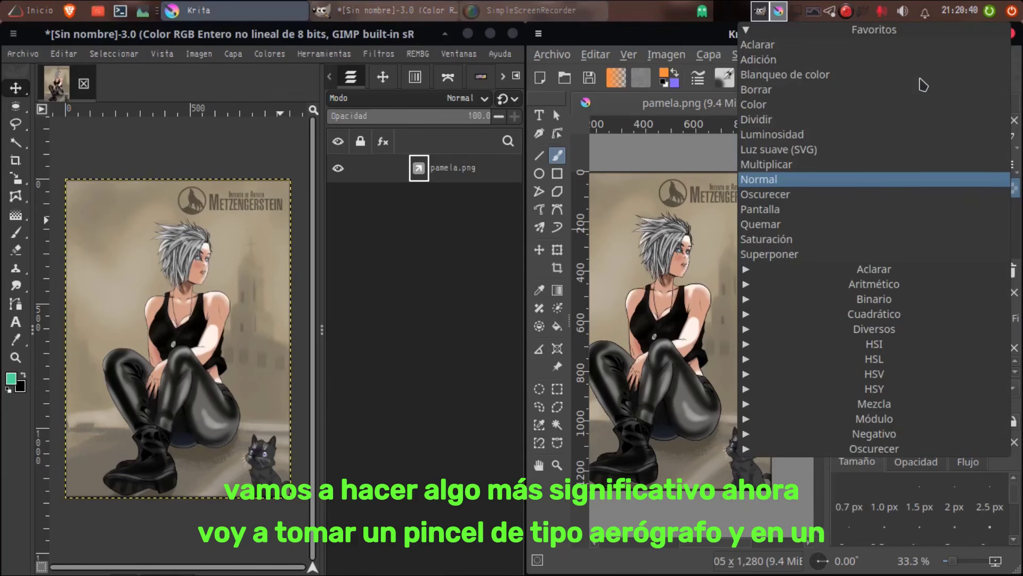
left_click(787, 139)
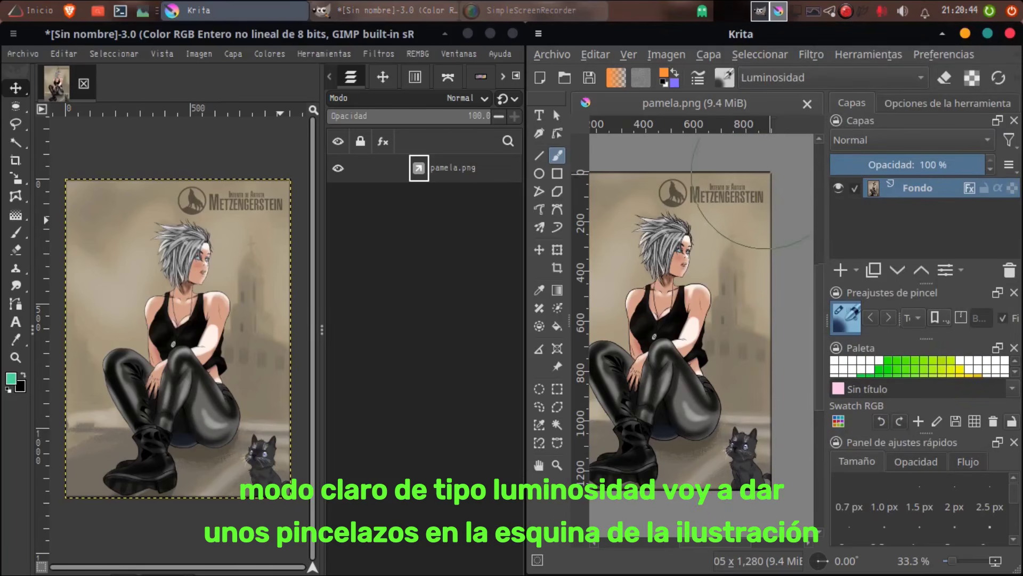
left_click(768, 174)
left_click(755, 179)
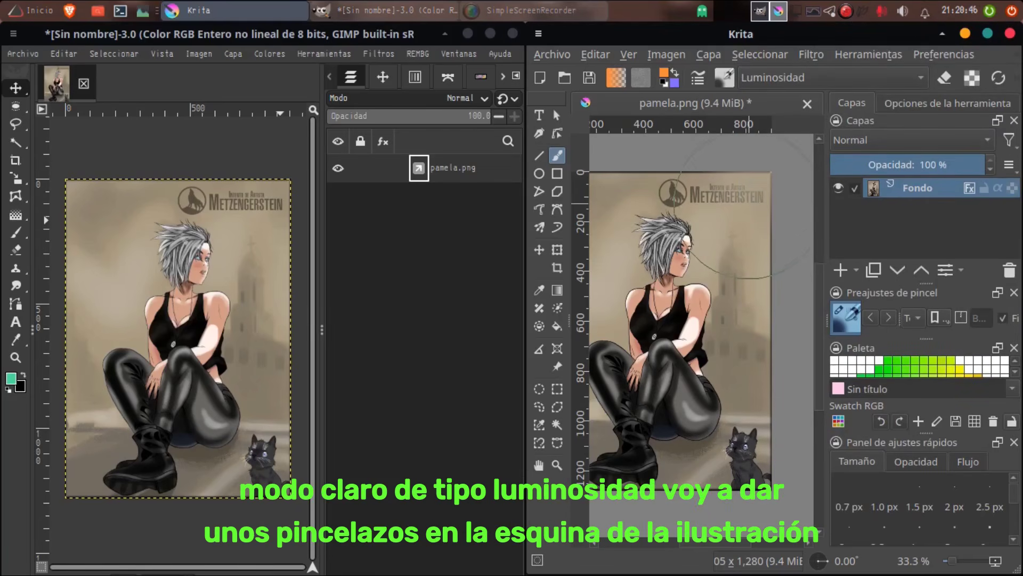
left_click(739, 213)
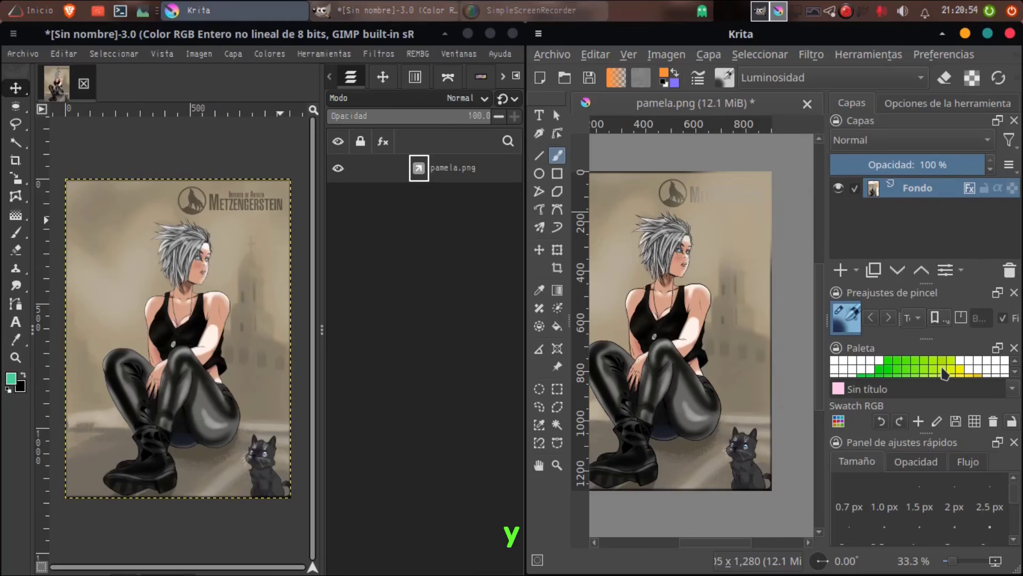
Step: Choose white from the palette and airbrush a bright glow in the illustration's upper-right corner
left_click(963, 363)
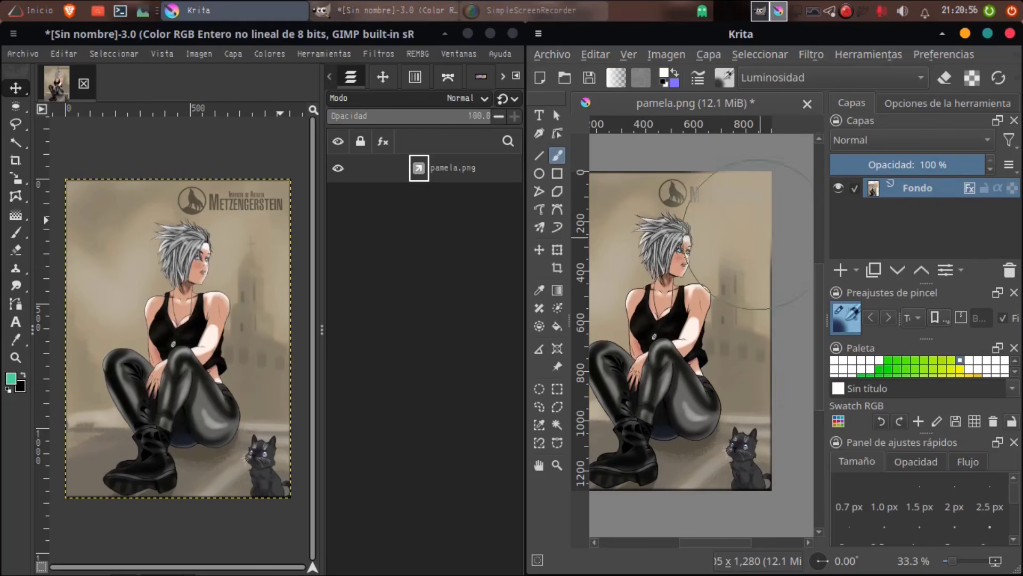
left_click(752, 203)
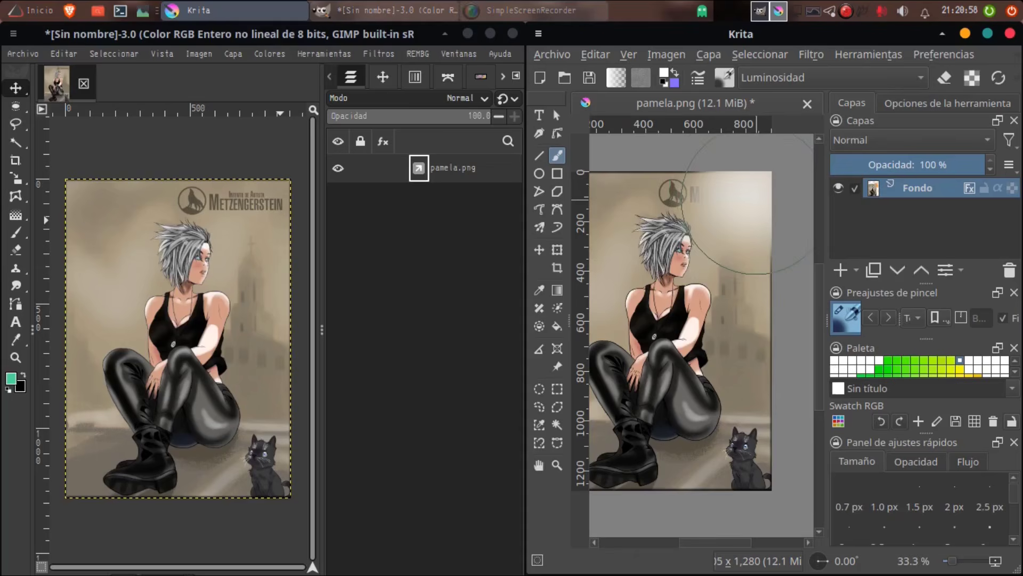
left_click(751, 201)
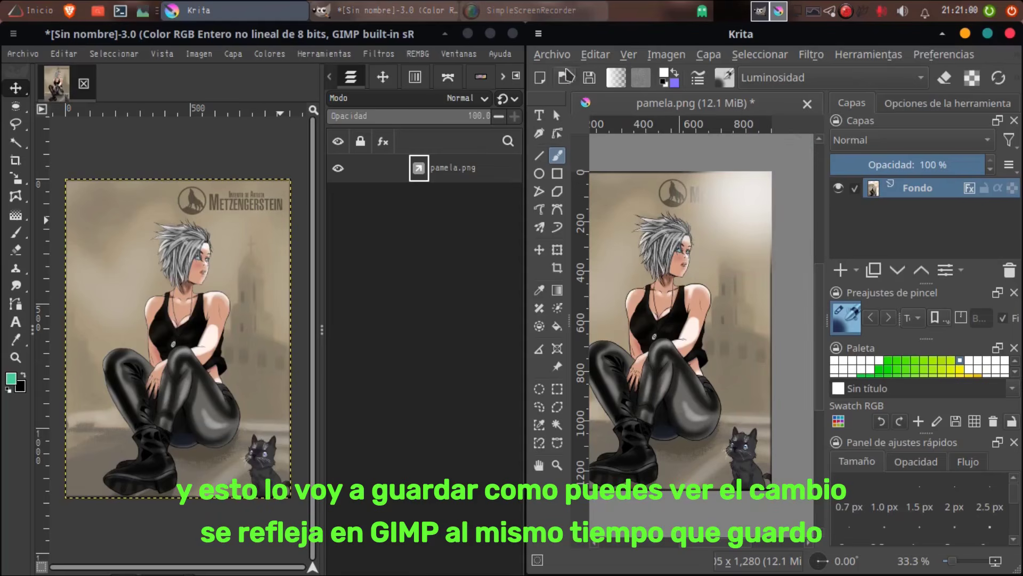
Step: Save the retouched illustration over pamela.png, keeping the PNG export options with compression 3
left_click(552, 54)
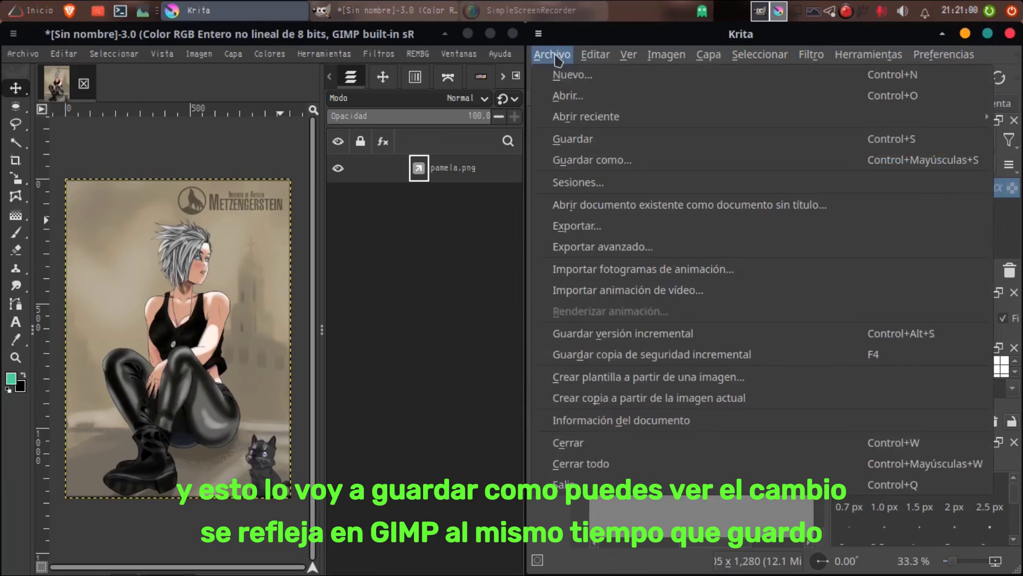
left_click(592, 159)
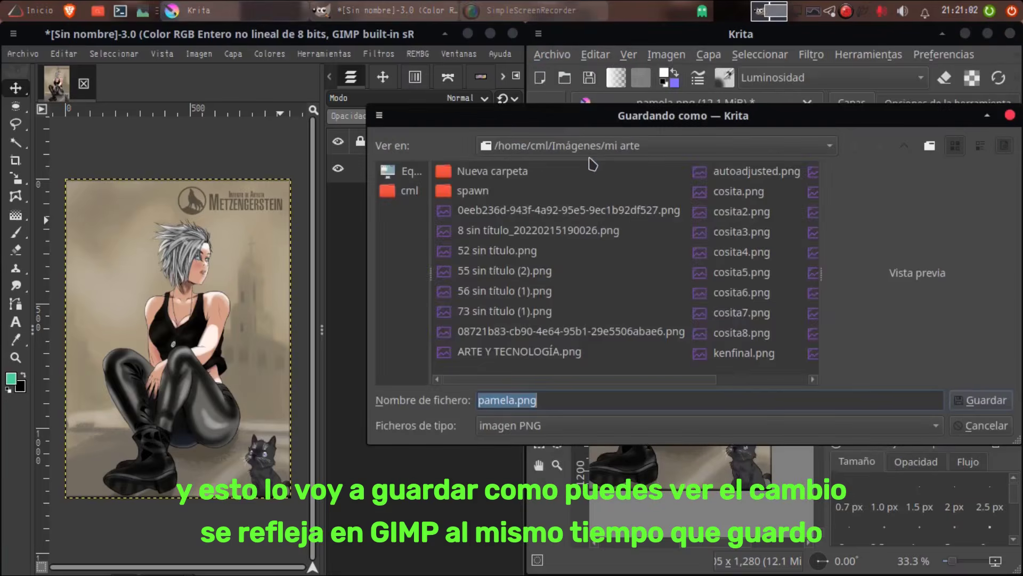
left_click(975, 400)
left_click(776, 289)
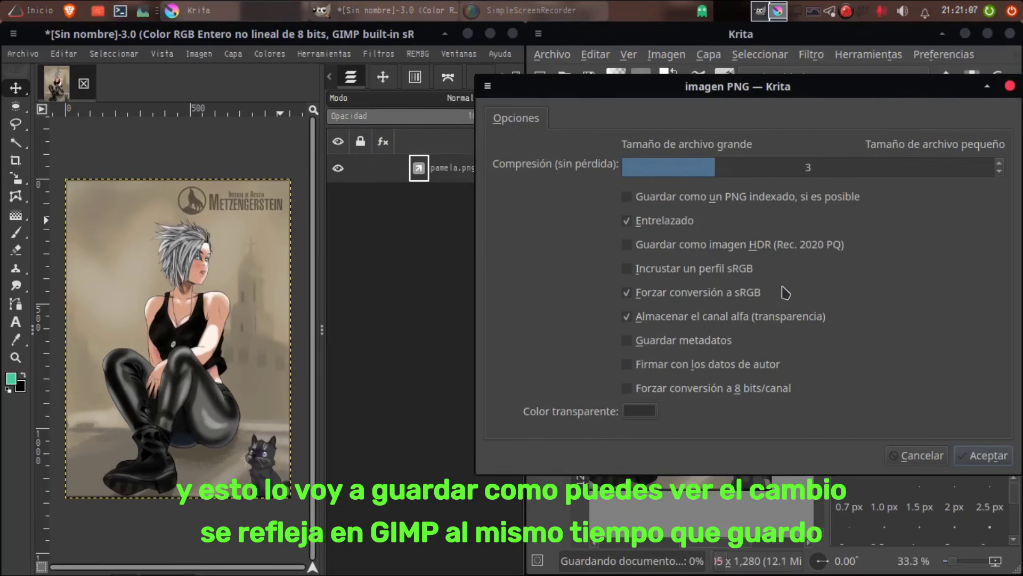
left_click(980, 456)
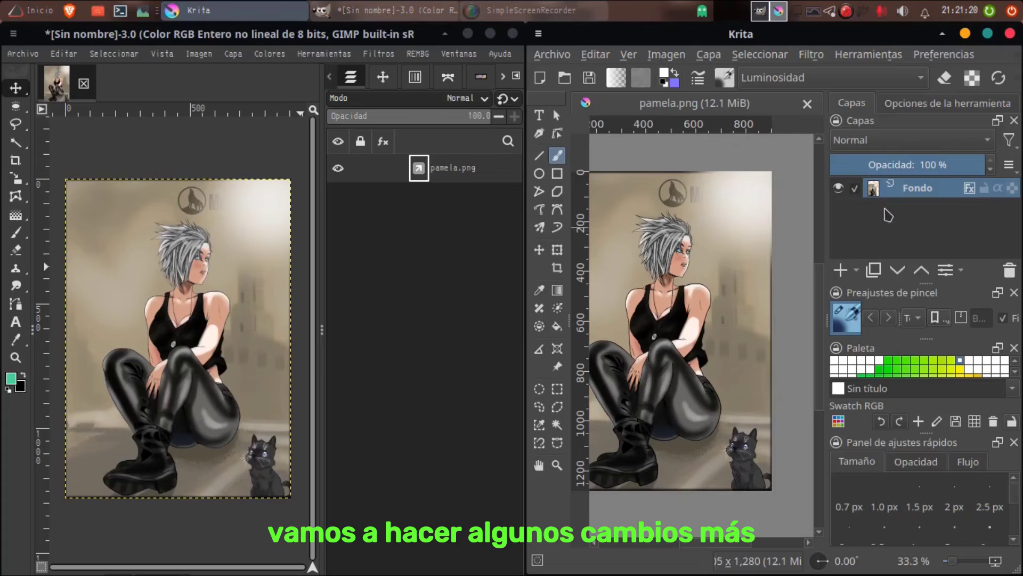
Step: Choose a bright green from the palette and airbrush over the white glow in the illustration's upper-right corner
left_click(616, 79)
left_click(616, 79)
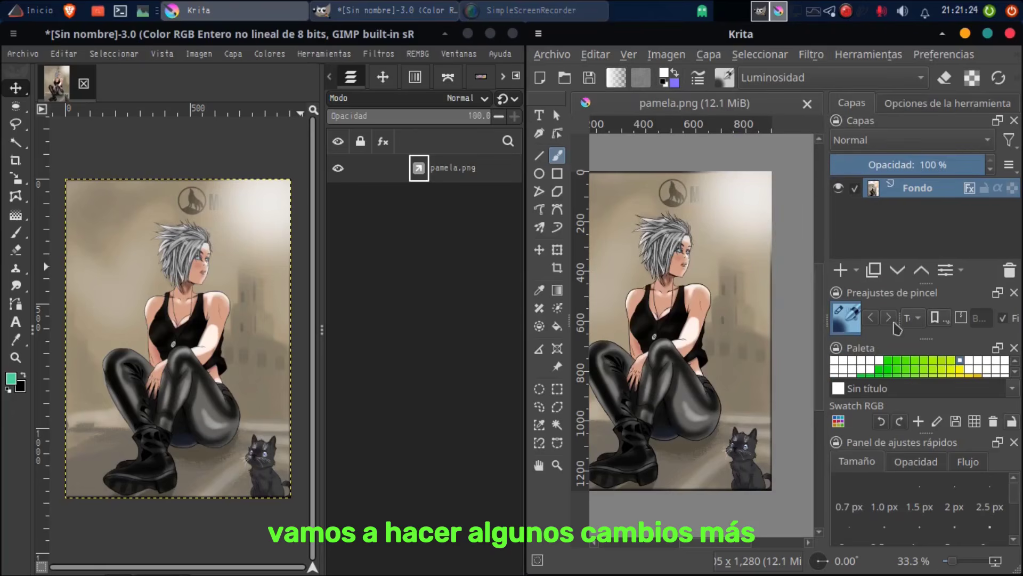
scroll(945, 366, "down", 5)
scroll(944, 364, "down", 6)
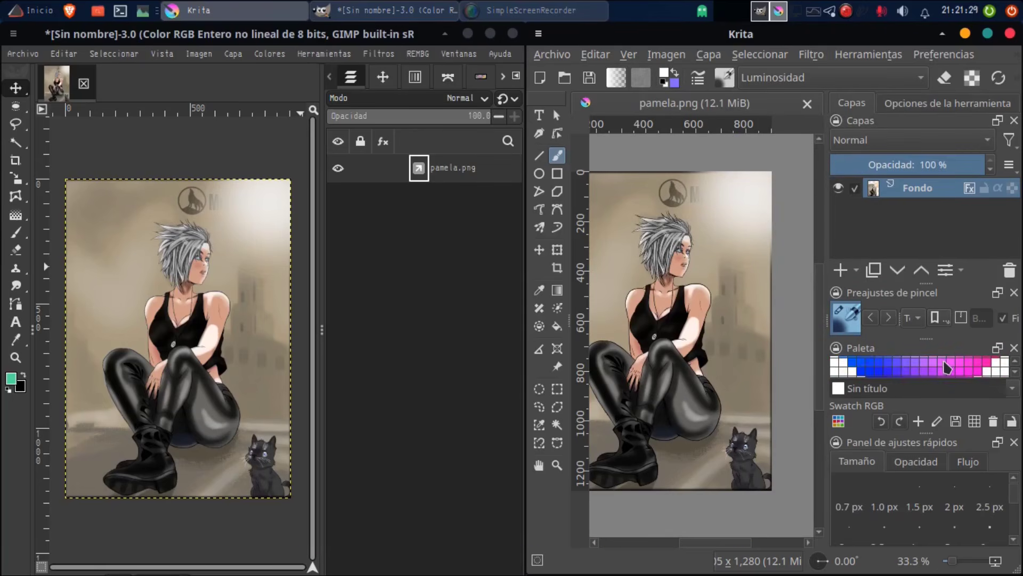
left_click(968, 363)
scroll(972, 368, "up", 5)
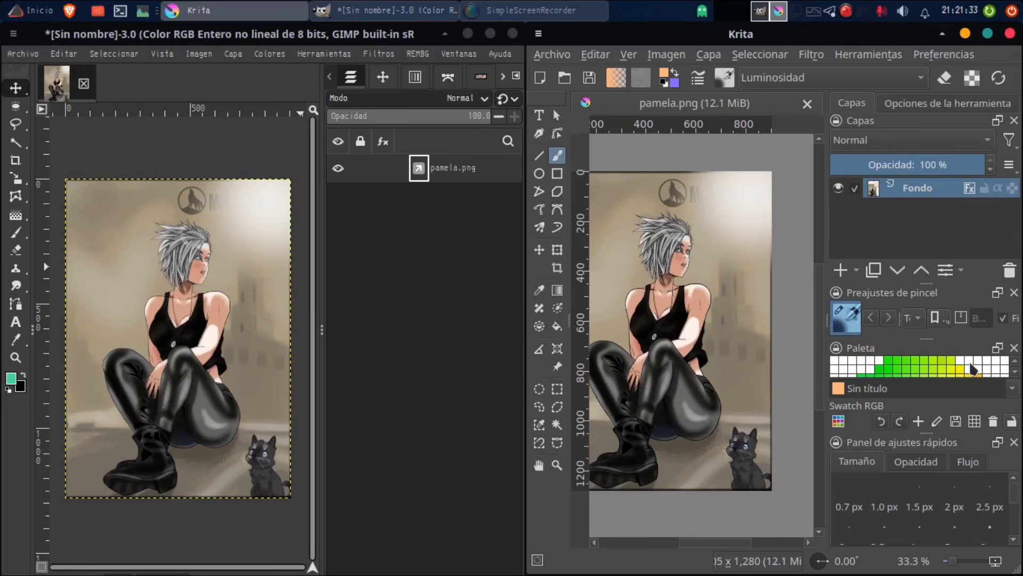
left_click(892, 366)
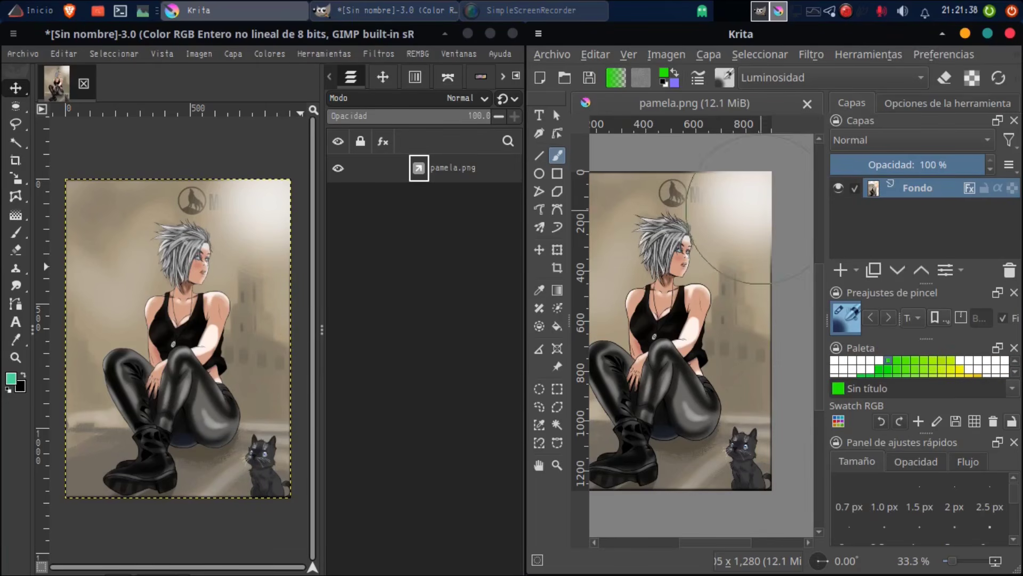
left_click_drag(730, 250, 743, 197)
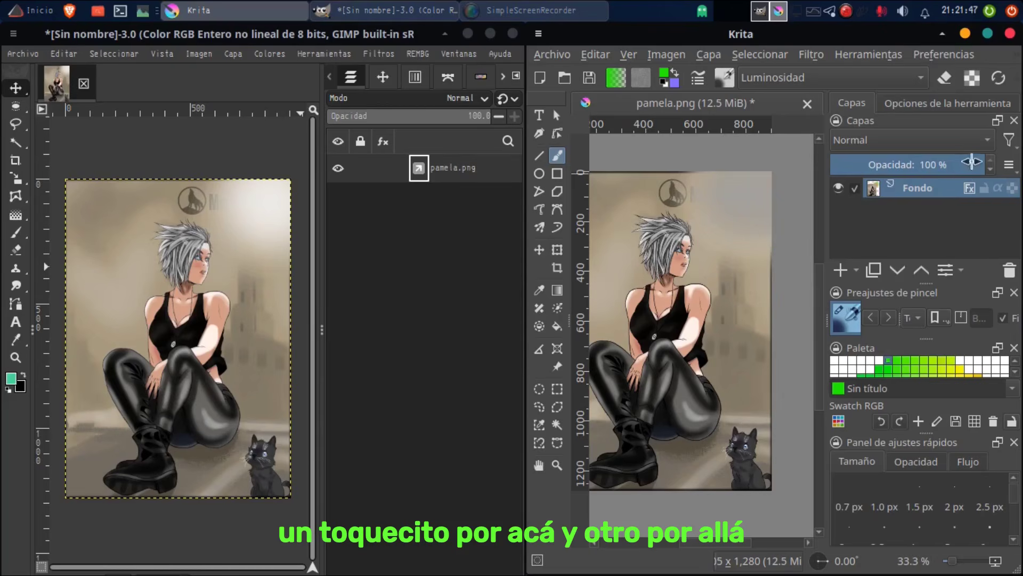
Step: Try the Multiplicar and Quemar blending modes on the Fondo layer
left_click(910, 139)
left_click(874, 148)
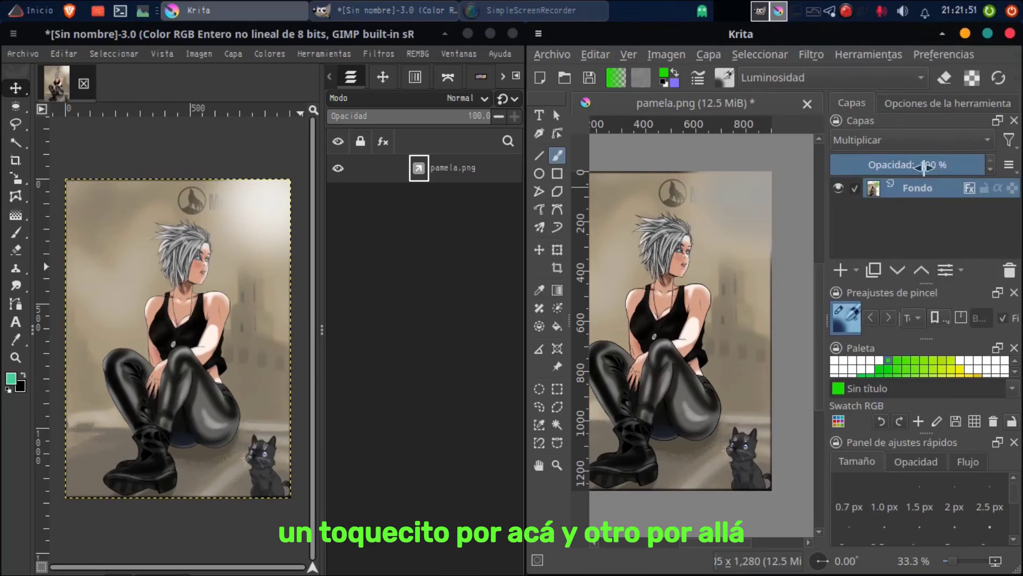
left_click(910, 139)
left_click(787, 163)
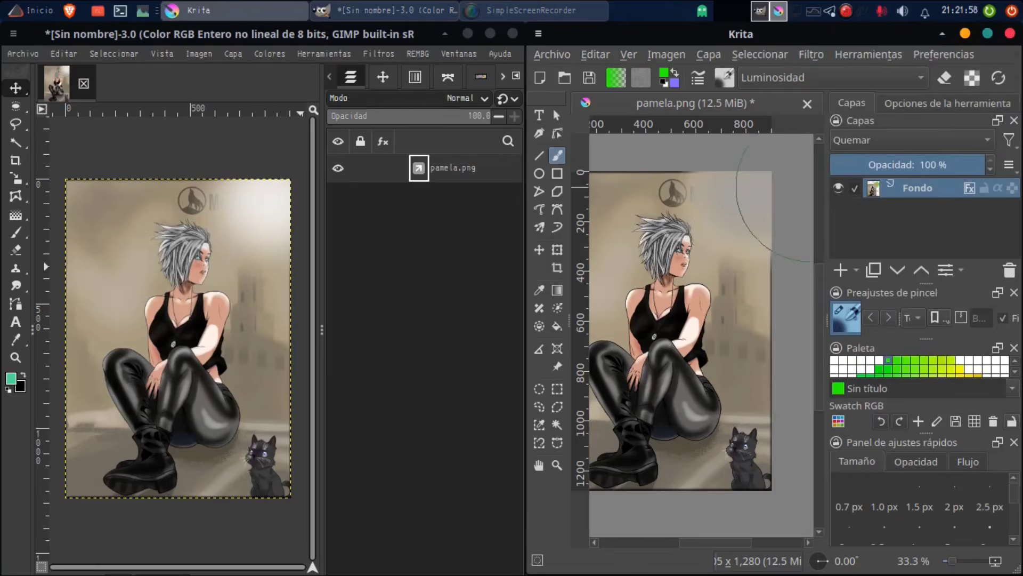
Step: Choose a slightly darker green from the palette and airbrush across the top of the illustration, over the logo and hair tips
left_click(617, 80)
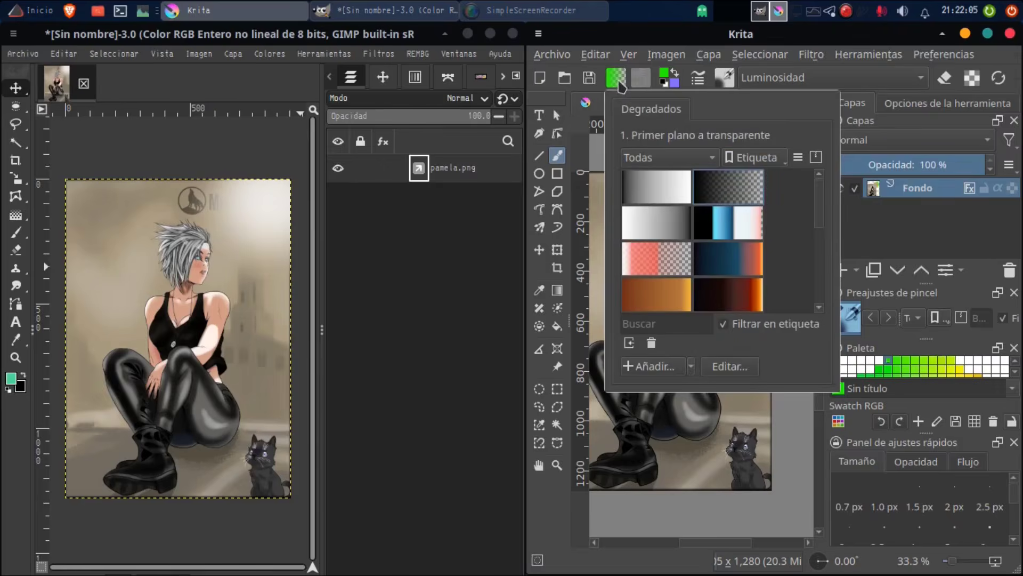
left_click(615, 79)
left_click(888, 370)
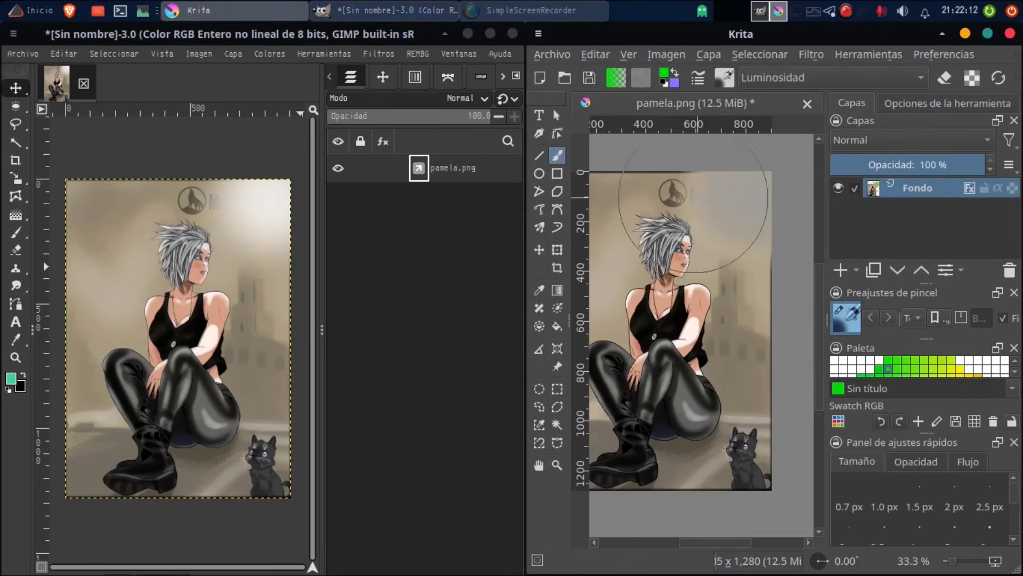
left_click(725, 78)
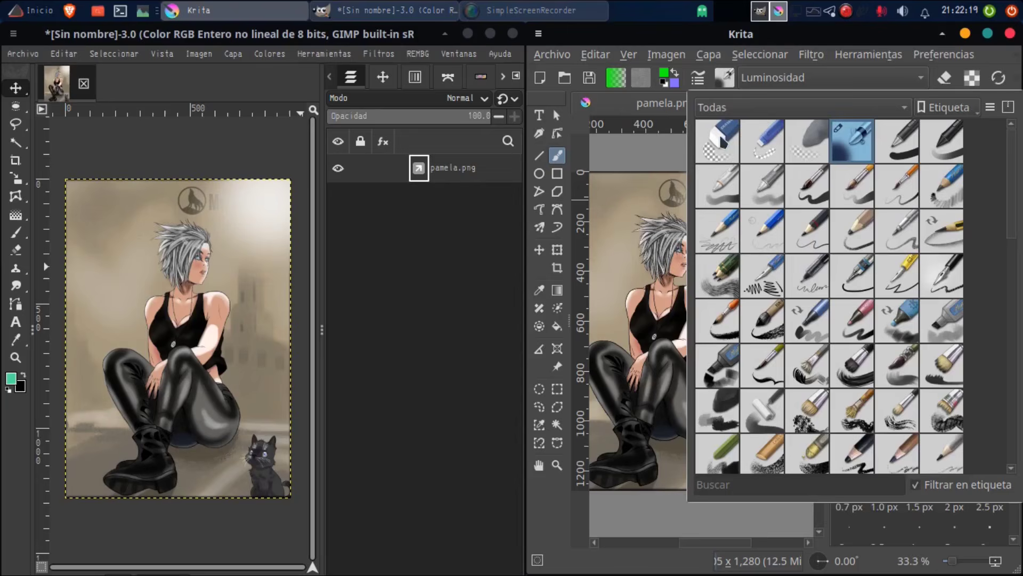
left_click(728, 80)
mouse_move(678, 166)
left_mouse_down()
mouse_move(685, 151)
mouse_move(686, 183)
mouse_move(790, 240)
mouse_move(710, 175)
mouse_move(786, 259)
left_mouse_up()
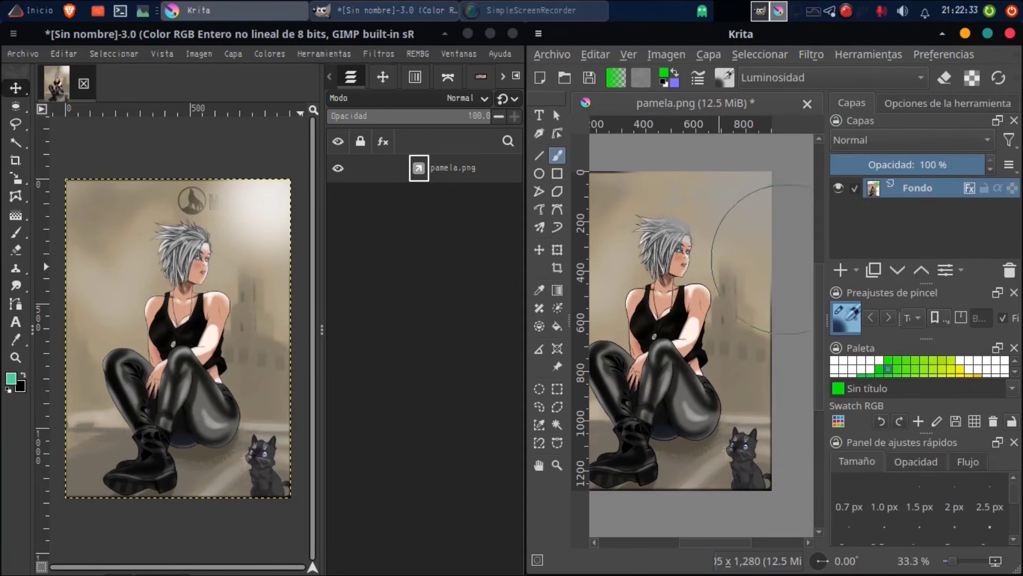
Step: Open the file chooser for importing an image as a new layer
left_click(553, 55)
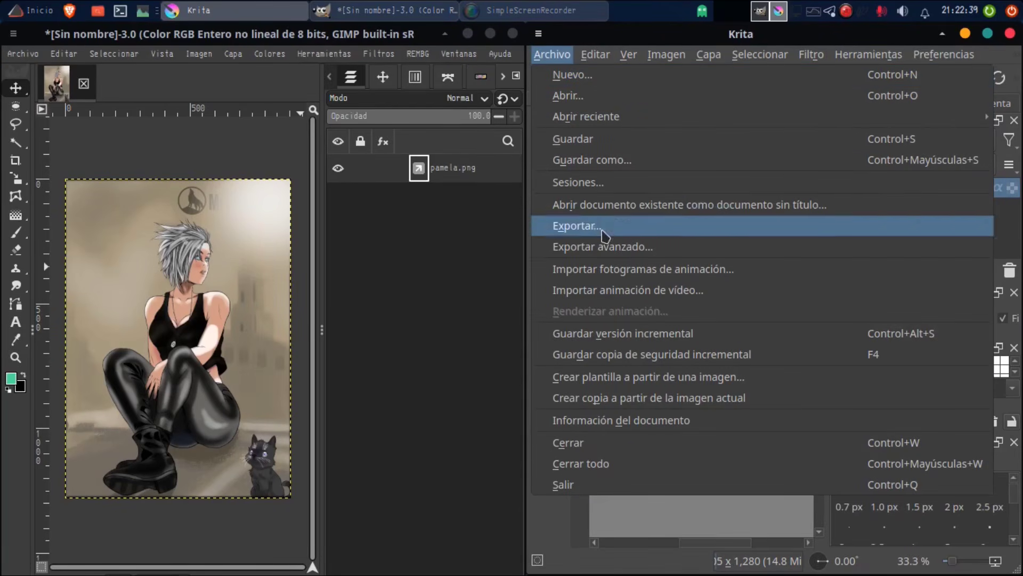
left_click(713, 60)
left_click(712, 60)
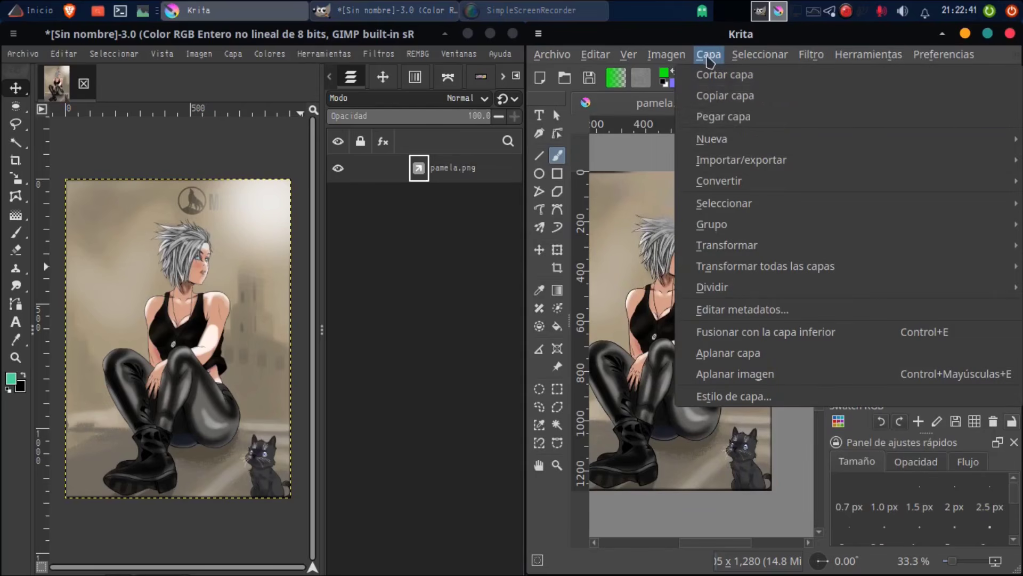
mouse_move(755, 168)
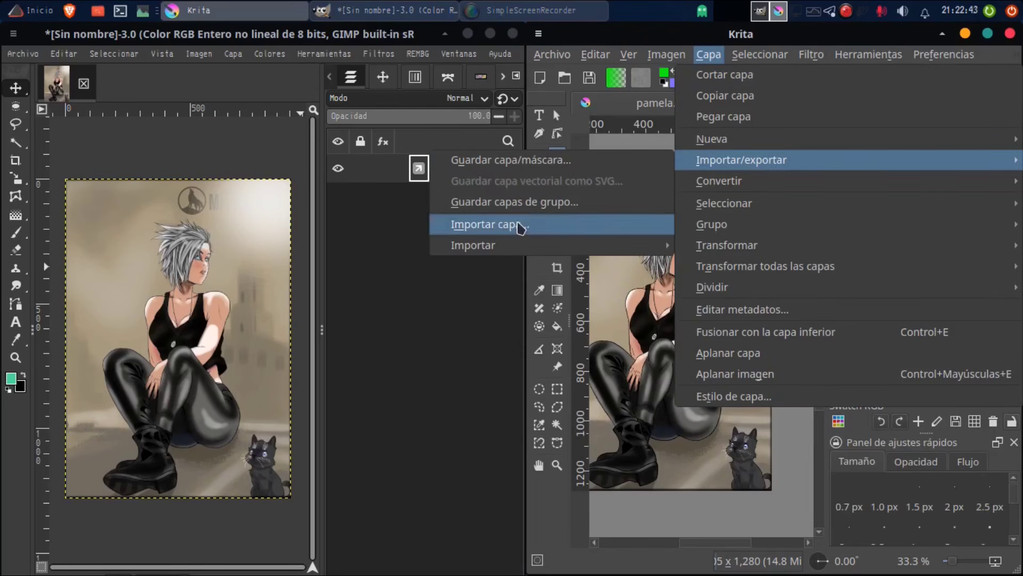
left_click(520, 224)
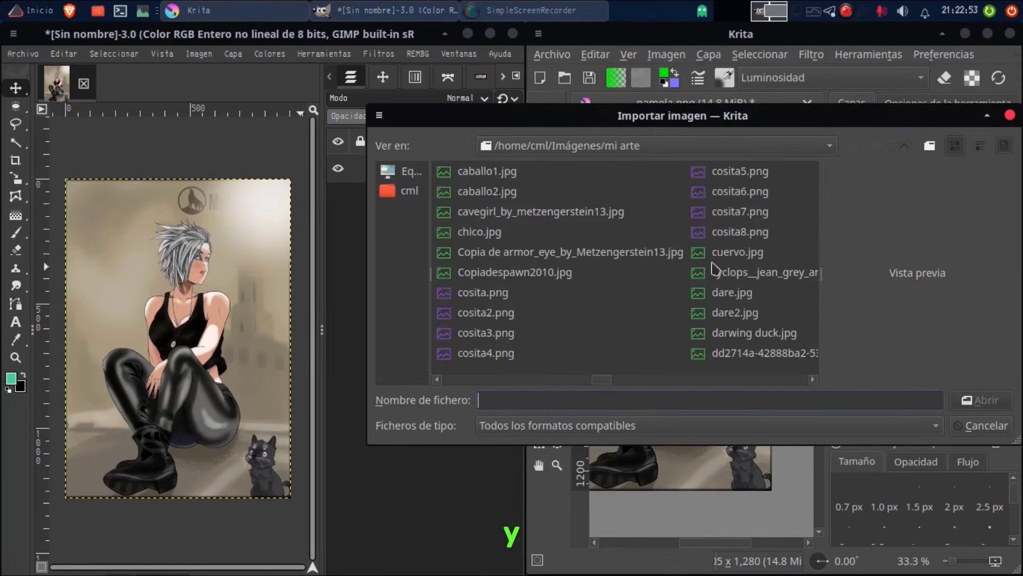
Step: Browse the image previews in the mi arte folder to find the channel logo
scroll(709, 282, "up", 1)
scroll(490, 262, "up", 1)
left_click(491, 251)
left_click(480, 333)
scroll(476, 298, "up", 1)
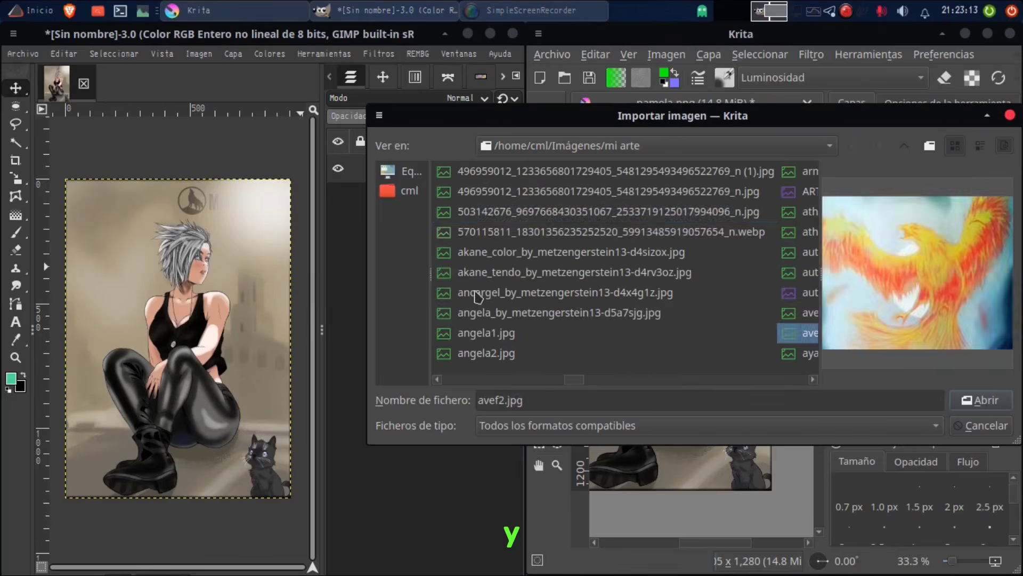
left_click(487, 232)
left_click(501, 212)
left_click(512, 173)
scroll(559, 224, "up", 1)
left_click(625, 333)
left_click(614, 192)
scroll(612, 176, "up", 1)
left_click(589, 272)
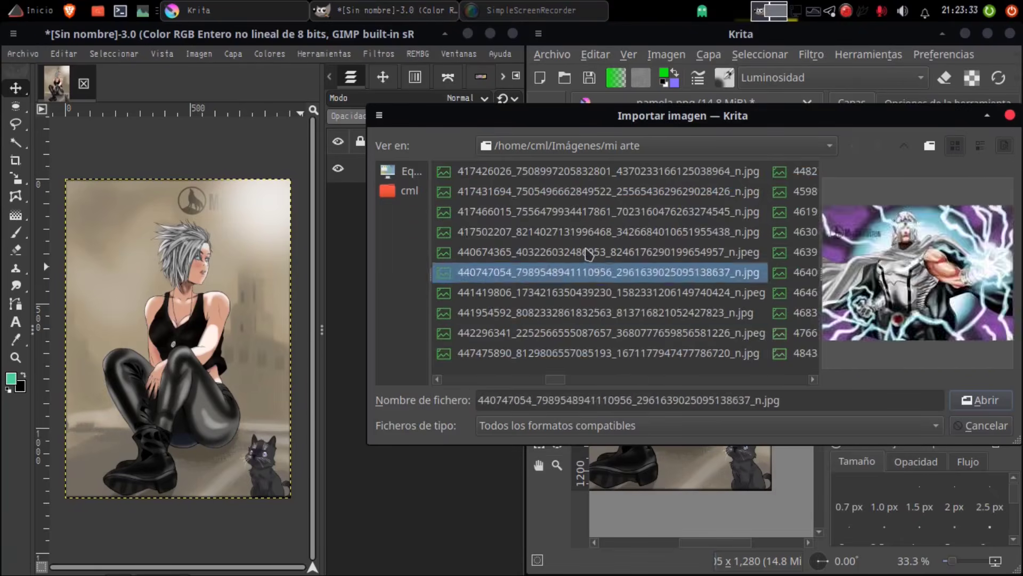
left_click(597, 171)
scroll(636, 315, "down", 20)
scroll(485, 311, "up", 1)
left_click(501, 252)
left_click(495, 171)
scroll(529, 242, "up", 1)
left_click(511, 352)
left_click(493, 252)
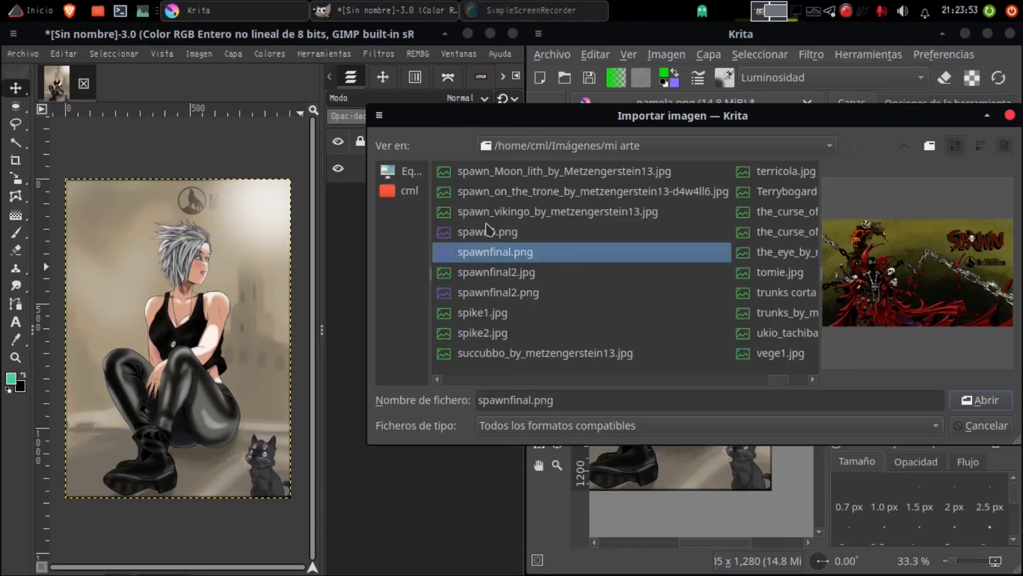
scroll(489, 230, "up", 2)
left_click(727, 252)
left_click(720, 232)
left_click(504, 192)
scroll(503, 194, "up", 1)
left_click(504, 353)
left_click(506, 293)
left_click(507, 214)
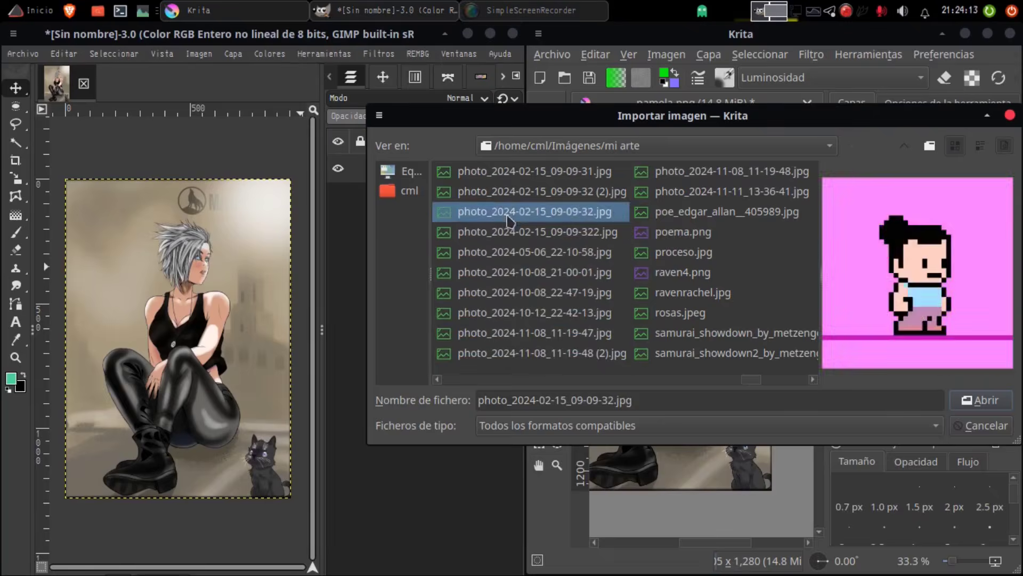
scroll(507, 216, "up", 1)
left_click(537, 287)
left_click(518, 189)
scroll(517, 181, "up", 1)
left_click(474, 268)
left_click(480, 192)
left_click(481, 171)
scroll(482, 173, "up", 2)
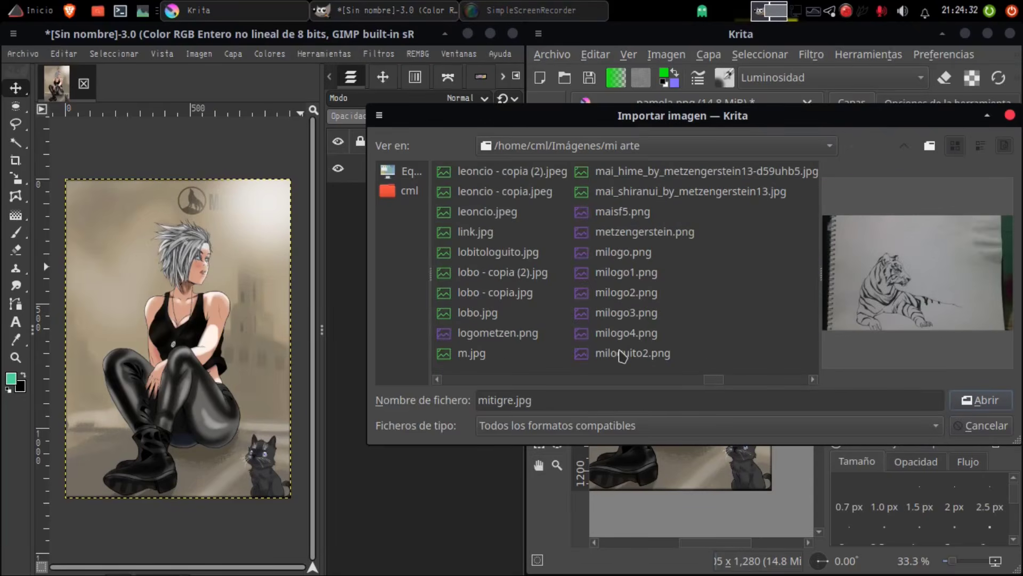
Step: Compare the milogo previews and import milogo4.png as a new layer above the illustration
left_click(631, 352)
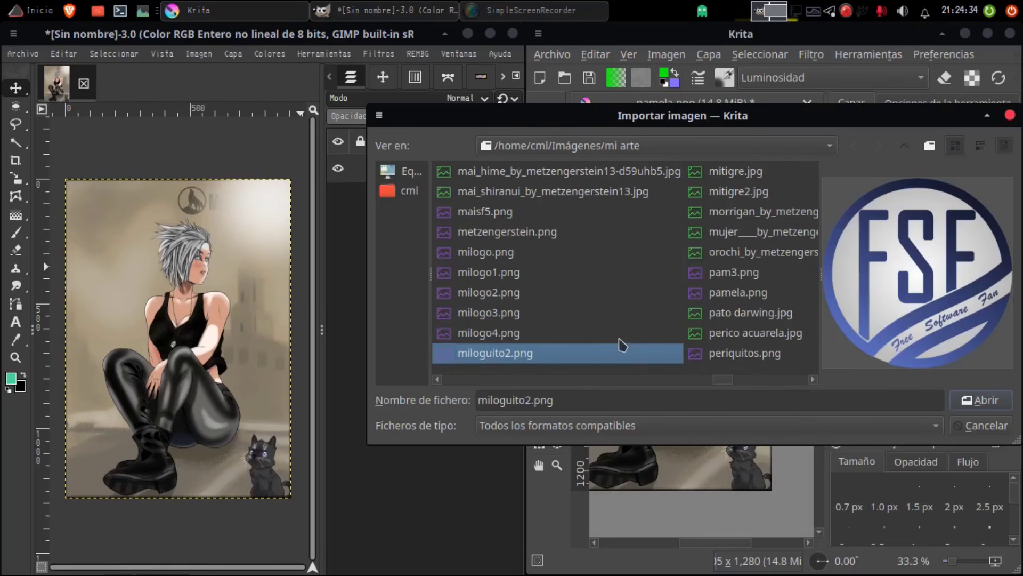
left_click(496, 339)
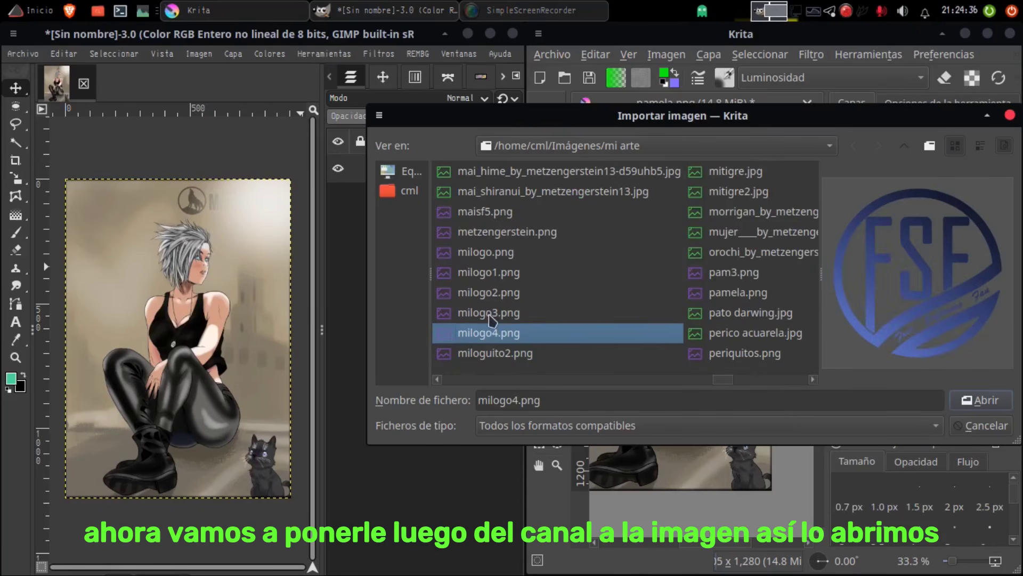
left_click(489, 318)
left_click(495, 334)
left_click(979, 401)
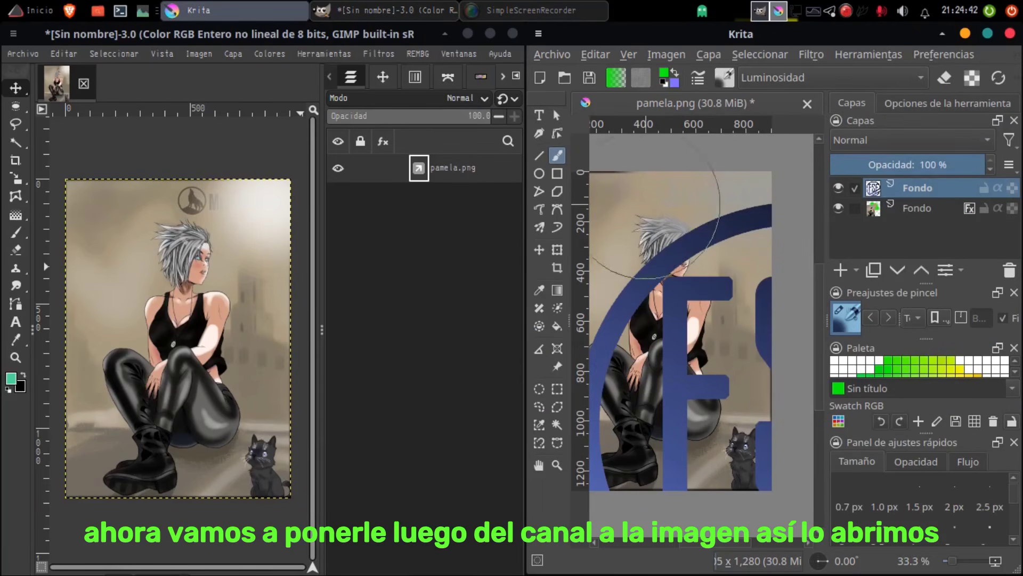
Step: Transform the imported logo, scaling it down to a small badge in the upper-right corner of the illustration
left_click(556, 249)
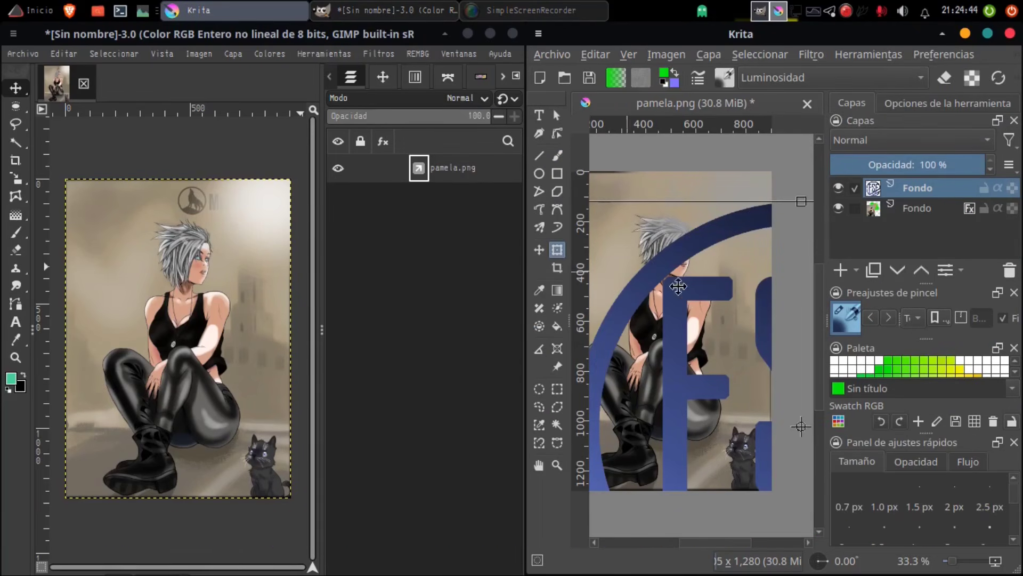
left_click_drag(678, 286, 725, 289)
left_click_drag(622, 205, 734, 349)
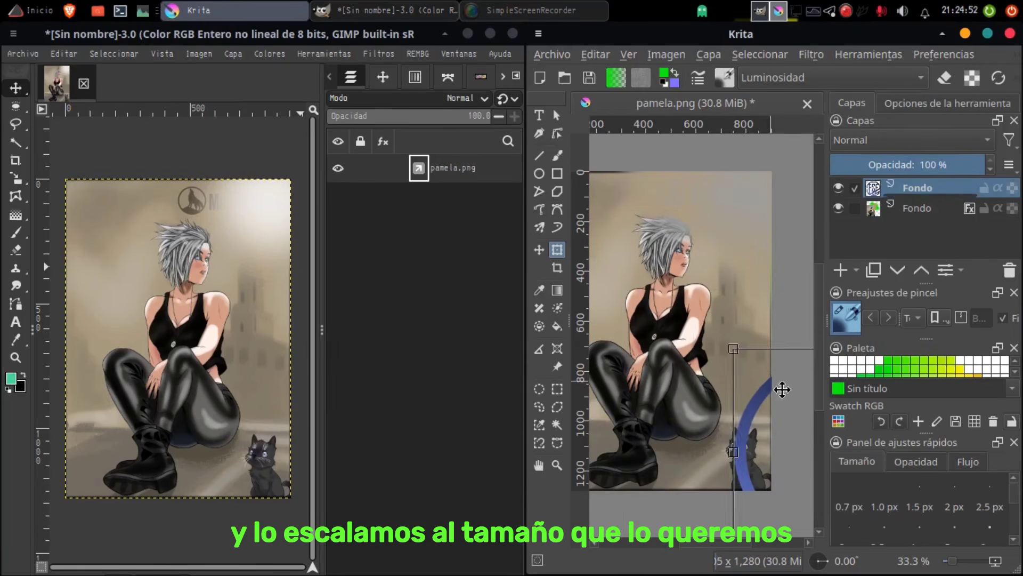
left_click_drag(781, 388, 661, 293)
left_click_drag(614, 255, 739, 196)
key("Return")
left_click(728, 363)
key("Return")
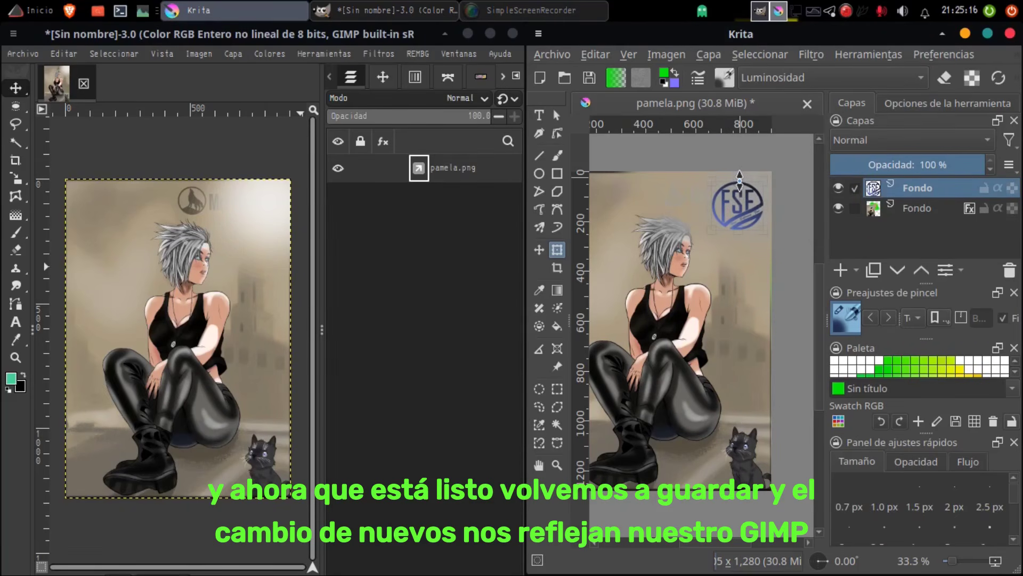
Step: Move the logo slightly closer to the illustration's upper-right corner
left_click(740, 181)
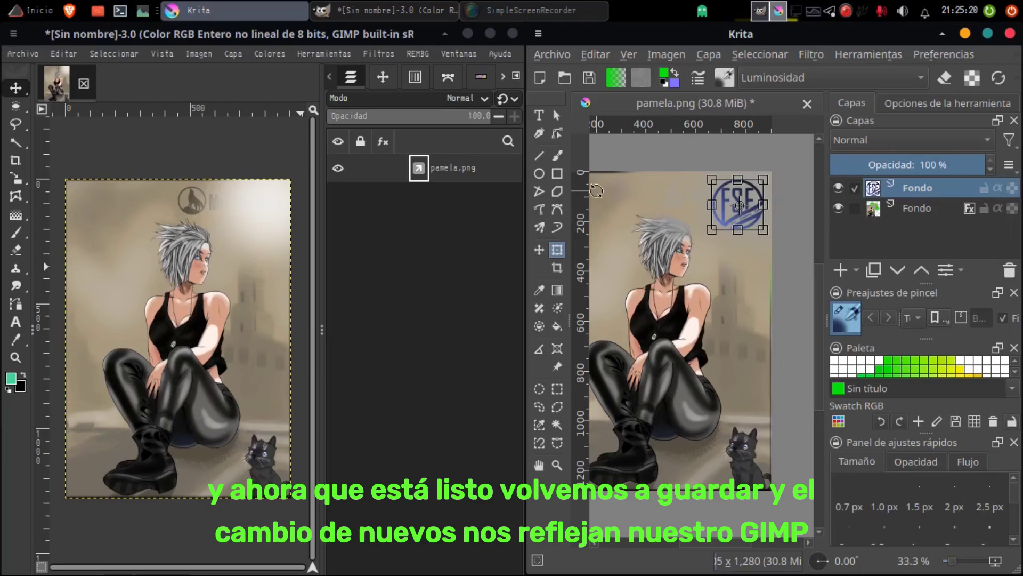
left_click(540, 250)
left_click_drag(744, 211, 749, 205)
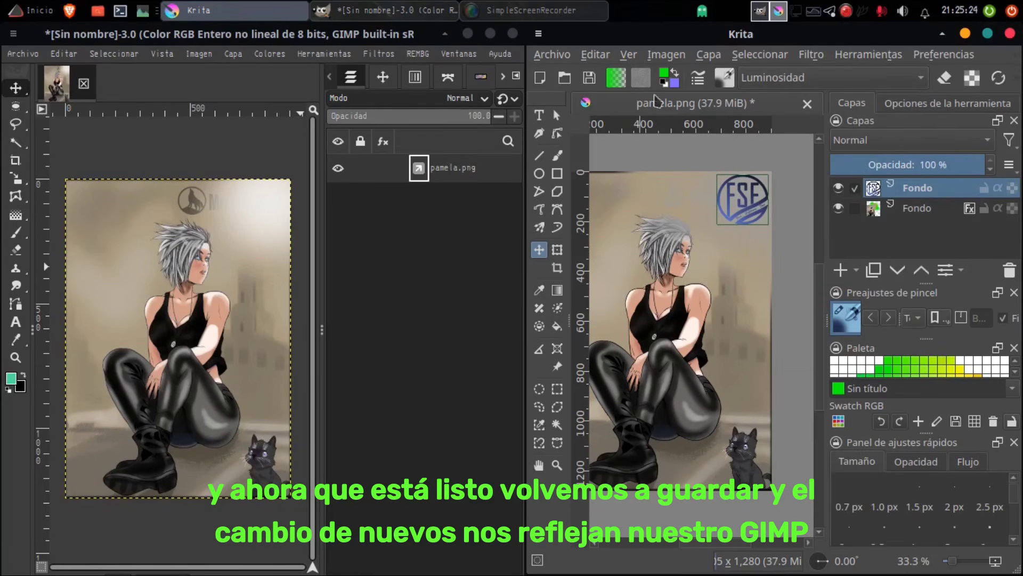
Step: Save the image as pamela.png over the existing file with the current PNG options, and close Krita
left_click(553, 55)
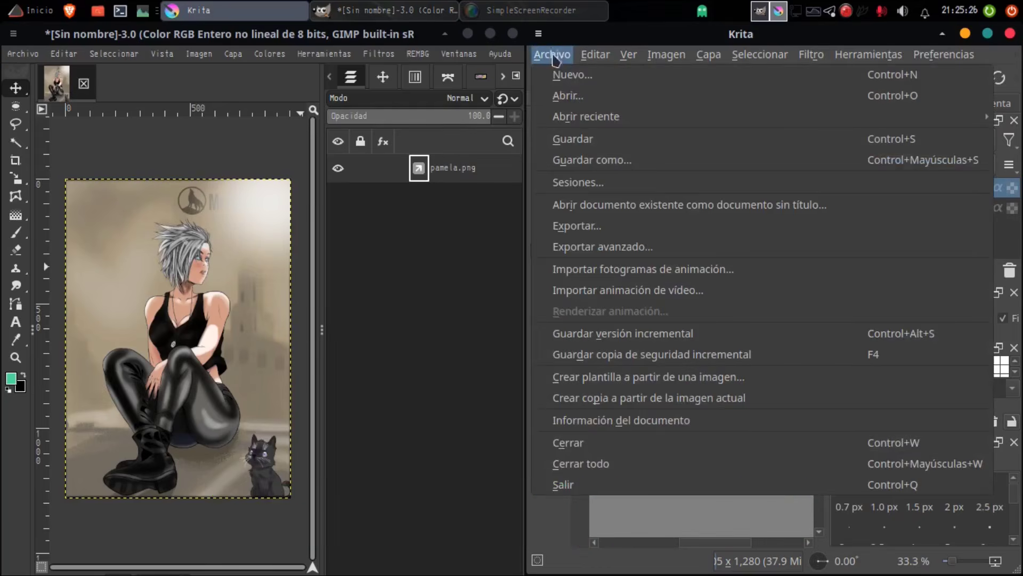
left_click(613, 160)
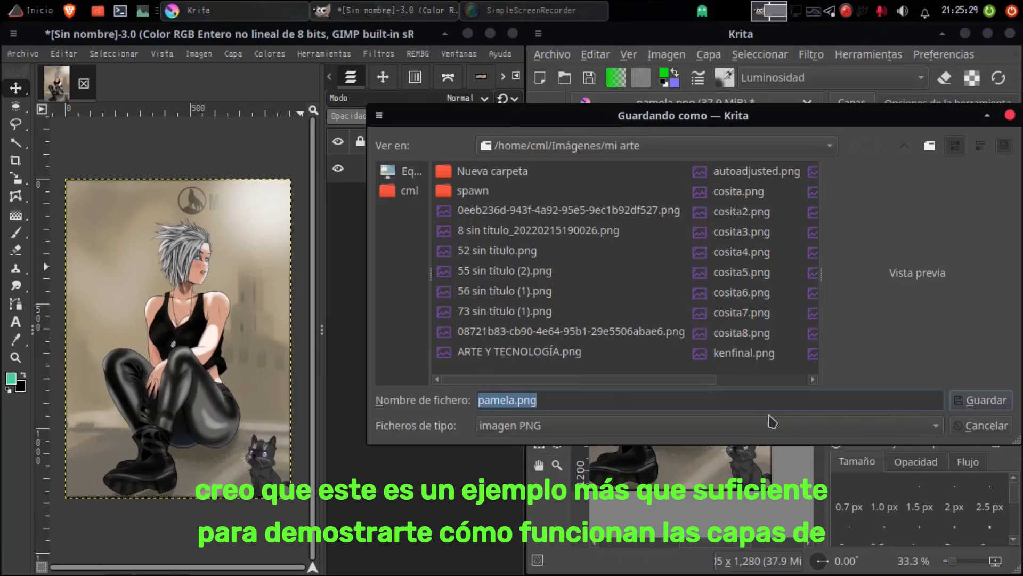
left_click(982, 407)
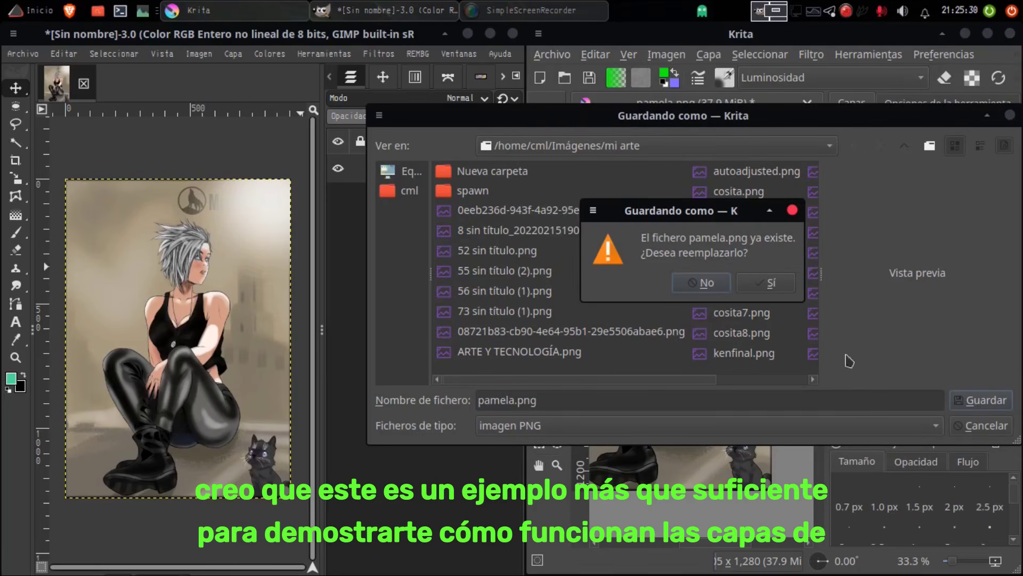
left_click(782, 286)
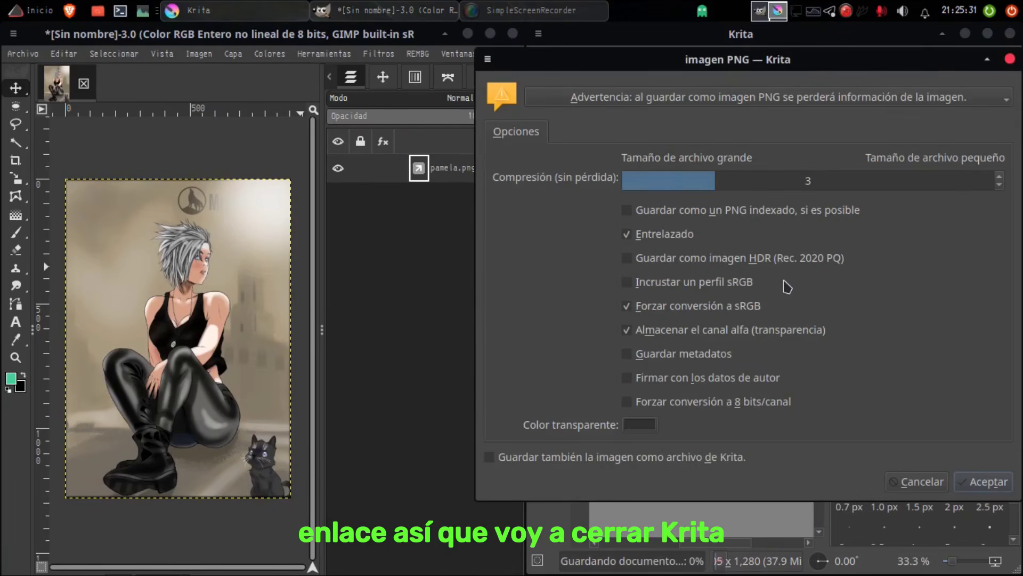
left_click(981, 486)
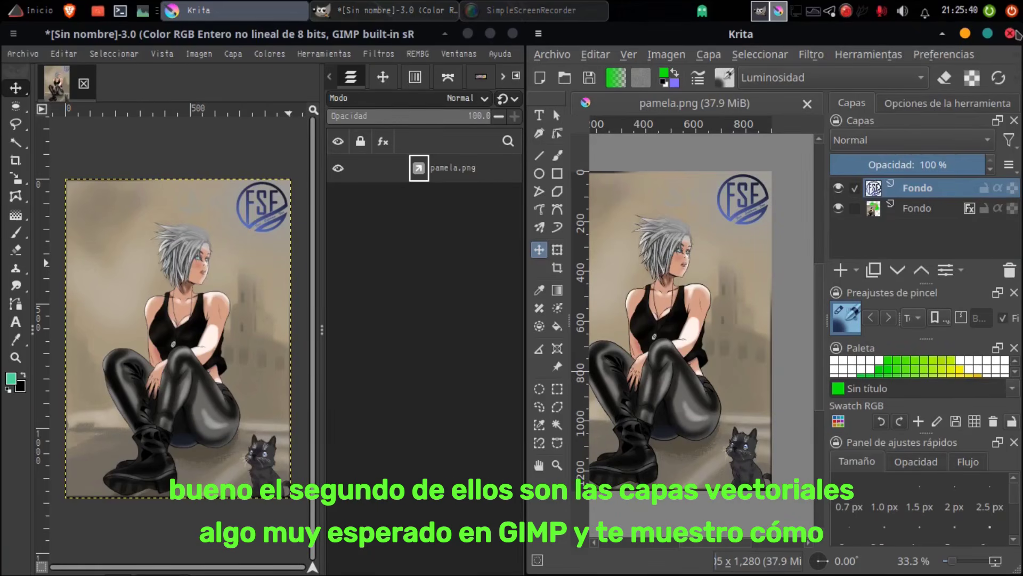
left_click(1011, 33)
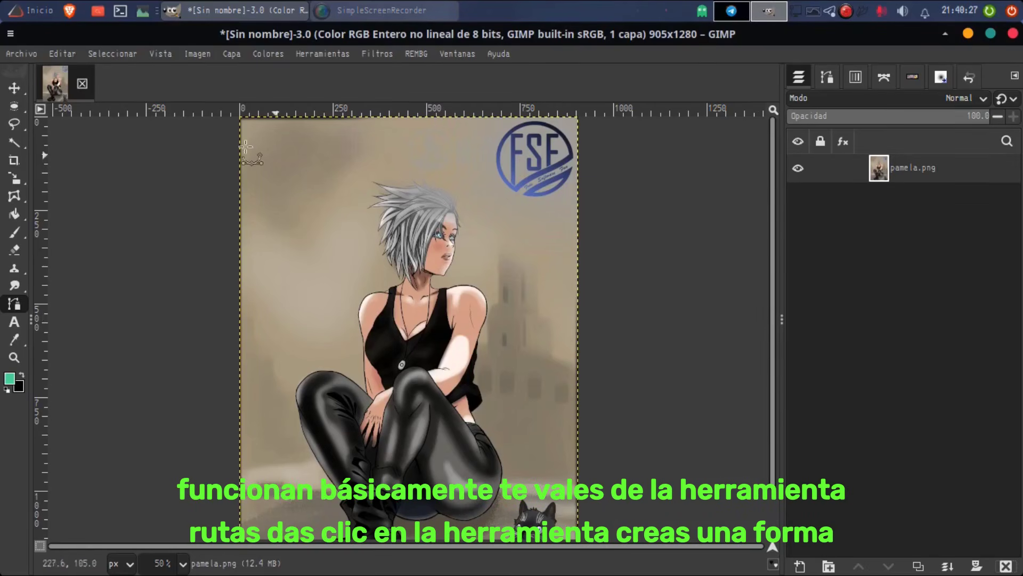
Step: Draw a closed leaf-shaped path above the character's hair with the Paths tool and create a vector layer from it
left_click(16, 91)
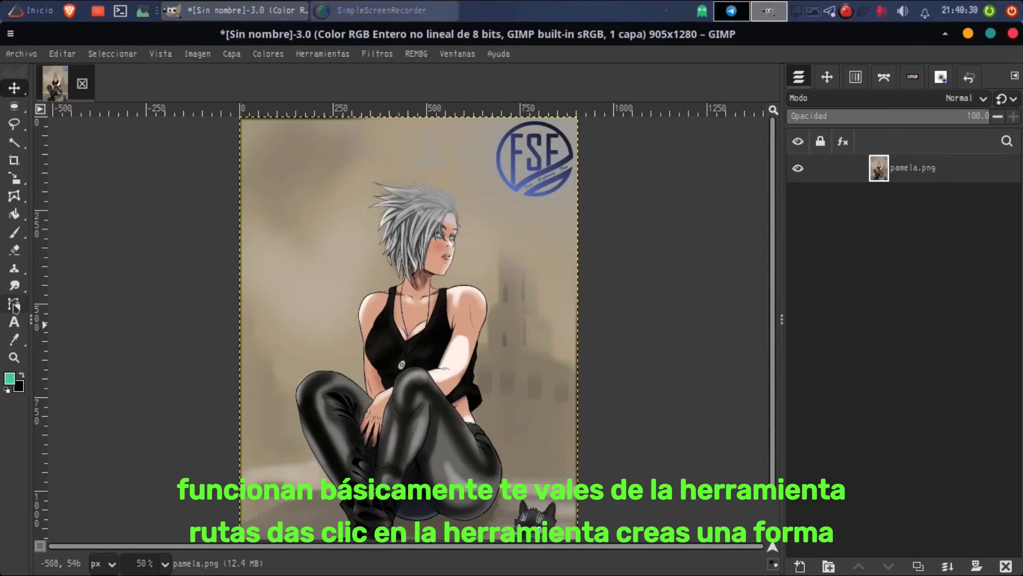
left_click(15, 305)
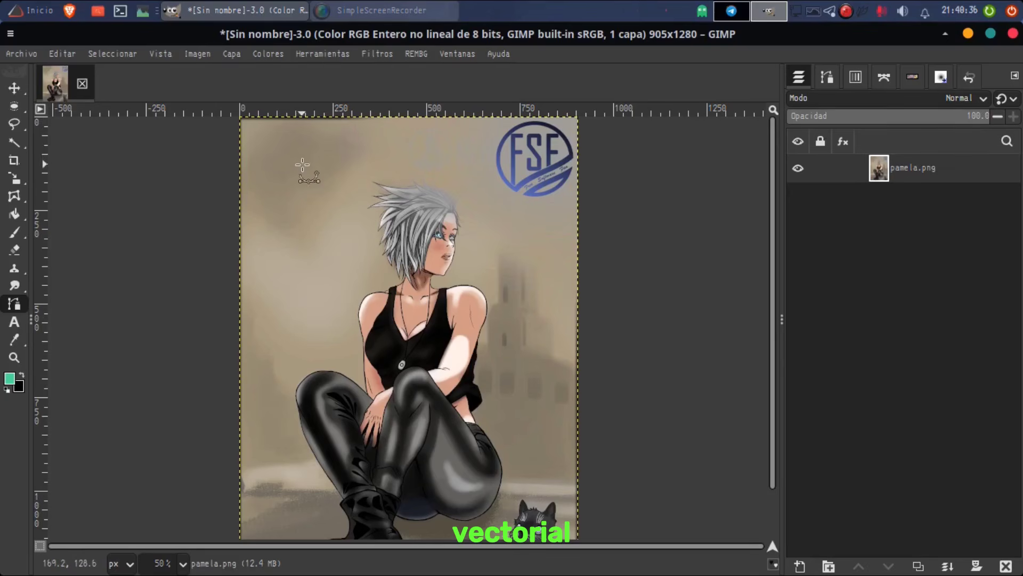
left_click_drag(288, 150, 385, 137)
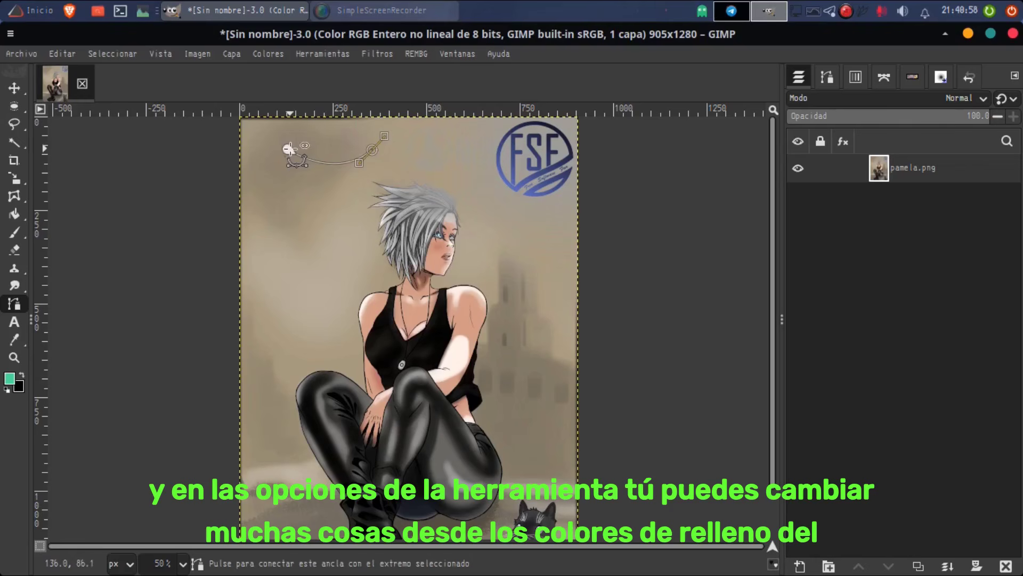
left_click_drag(287, 149, 313, 111)
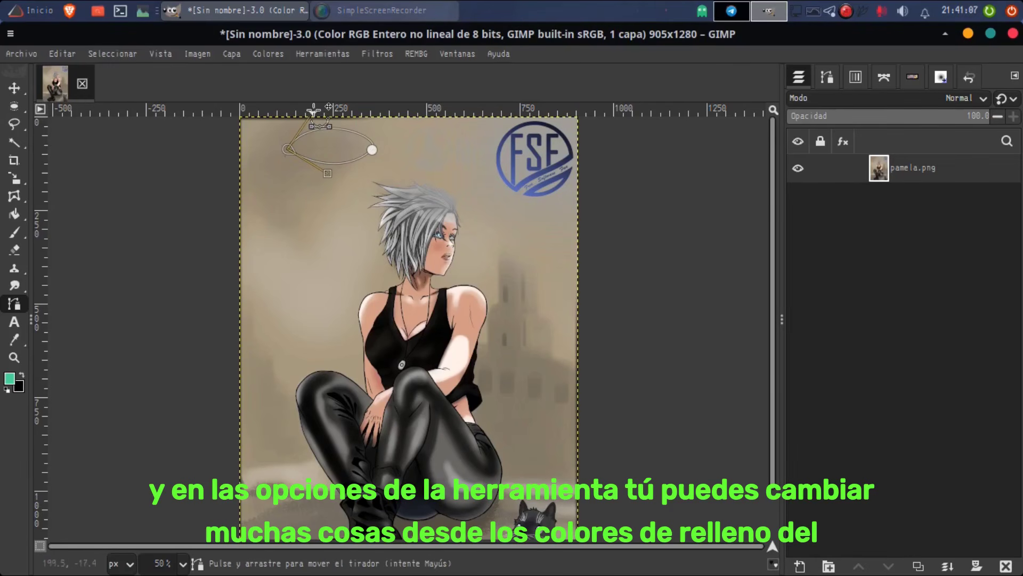
key("Return")
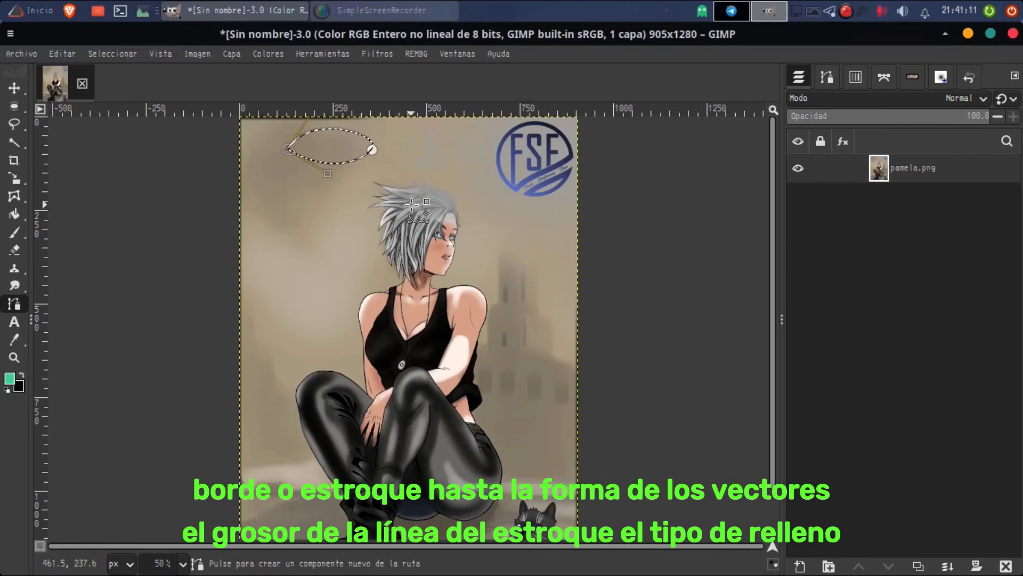
left_click(827, 77)
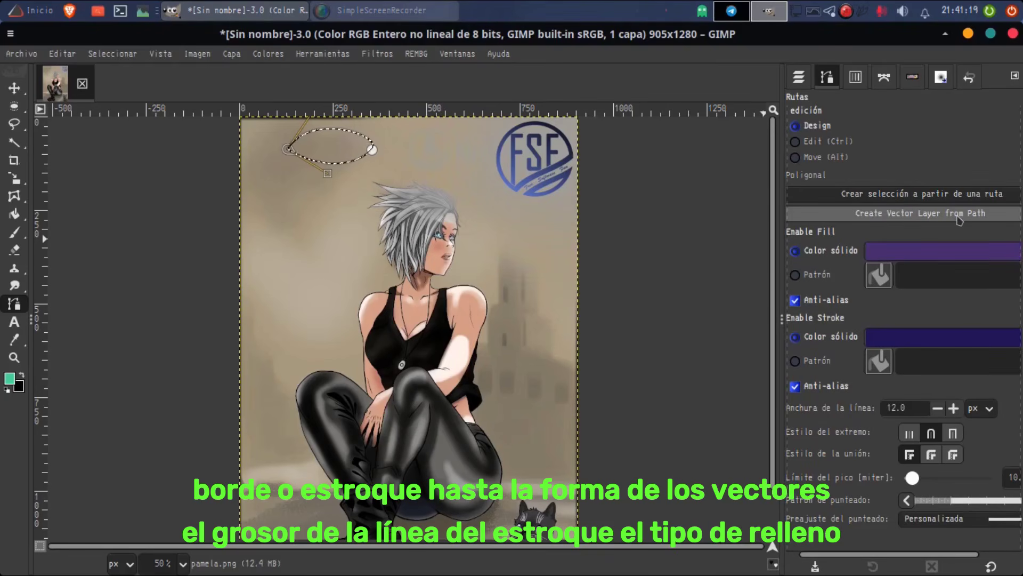
left_click(959, 216)
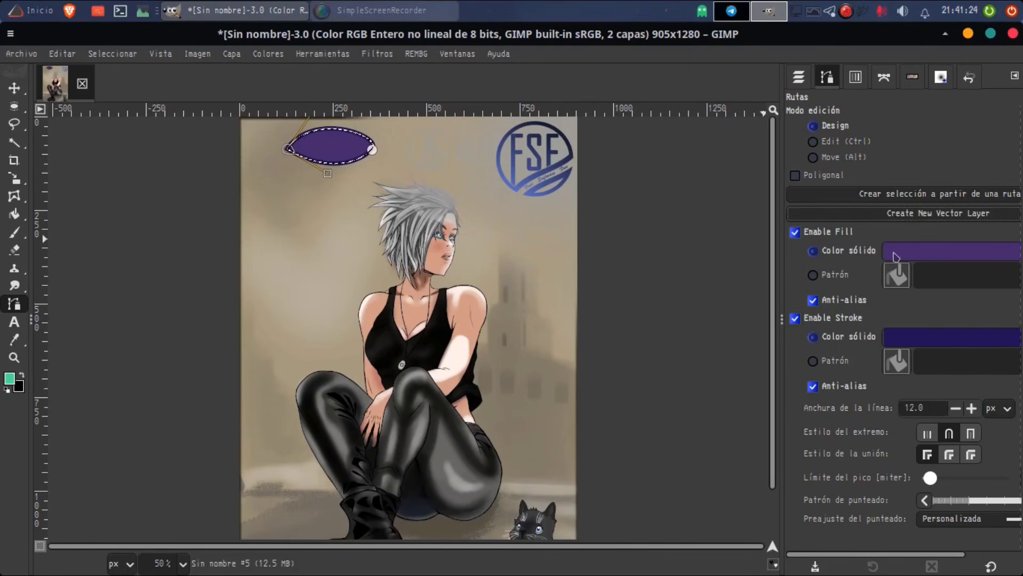
Step: Set the vector shape's fill color to white (ffffff) and its stroke color to near-black
left_click(927, 258)
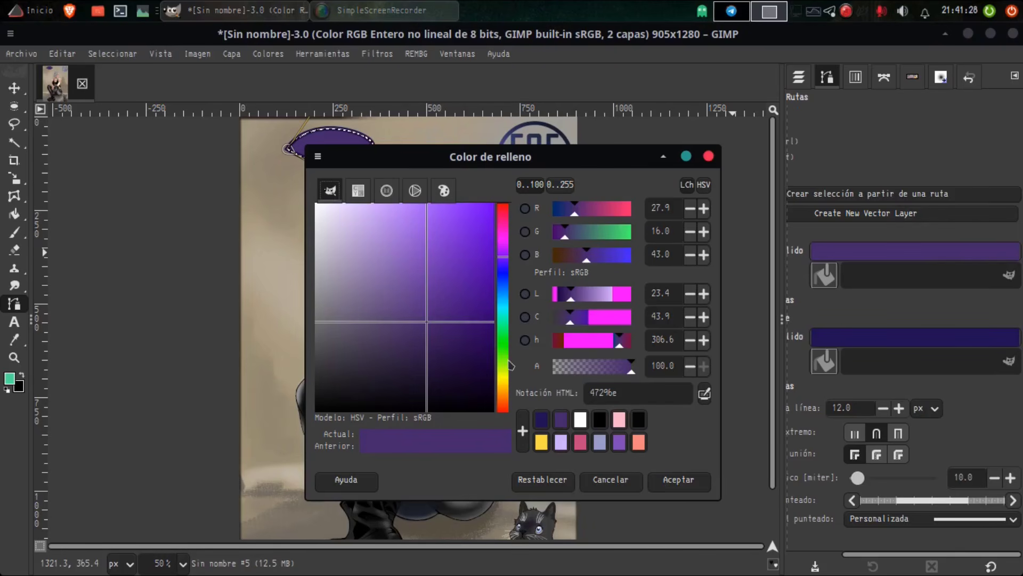
left_click(580, 419)
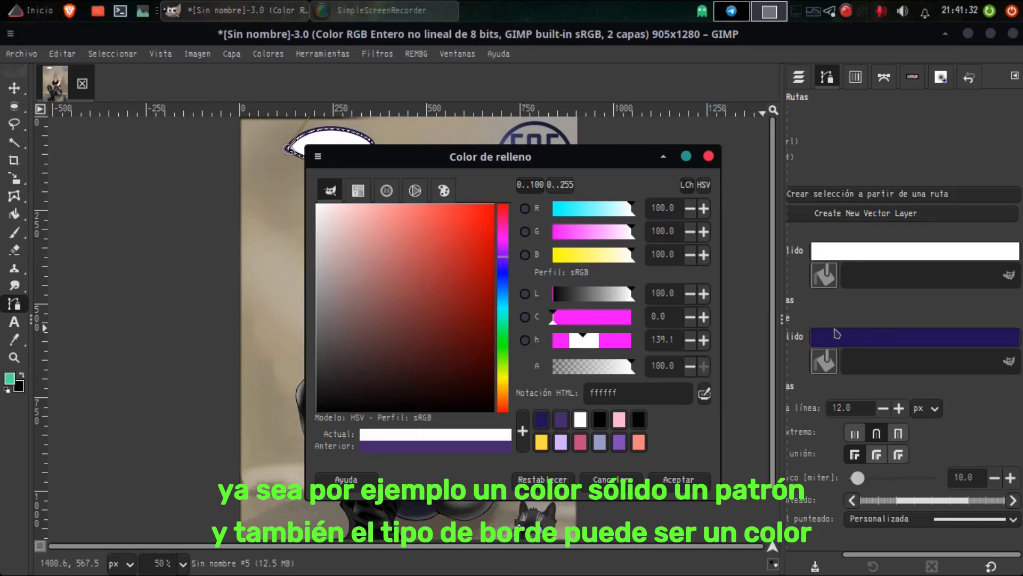
left_click_drag(865, 344, 481, 309)
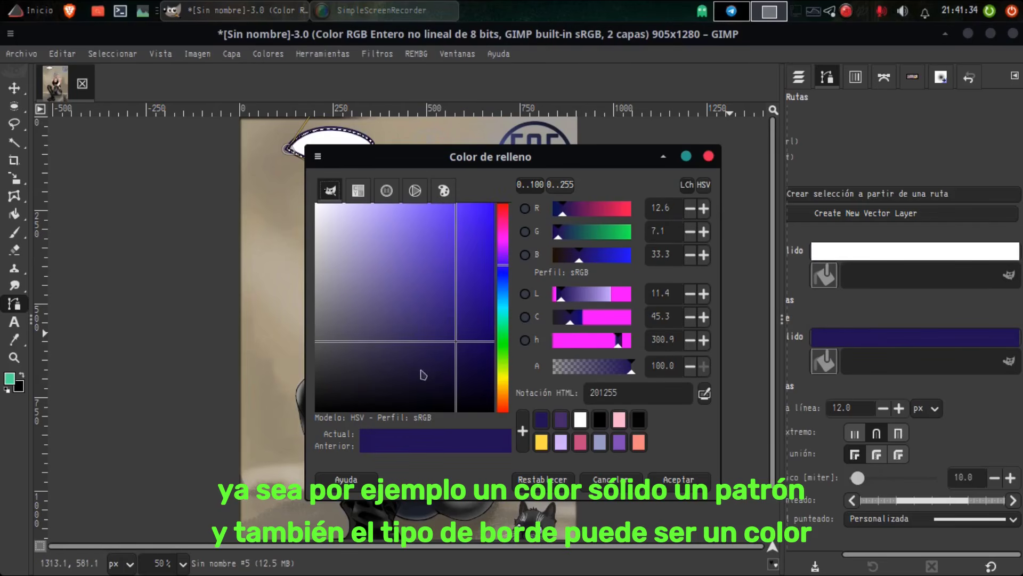
left_click(343, 395)
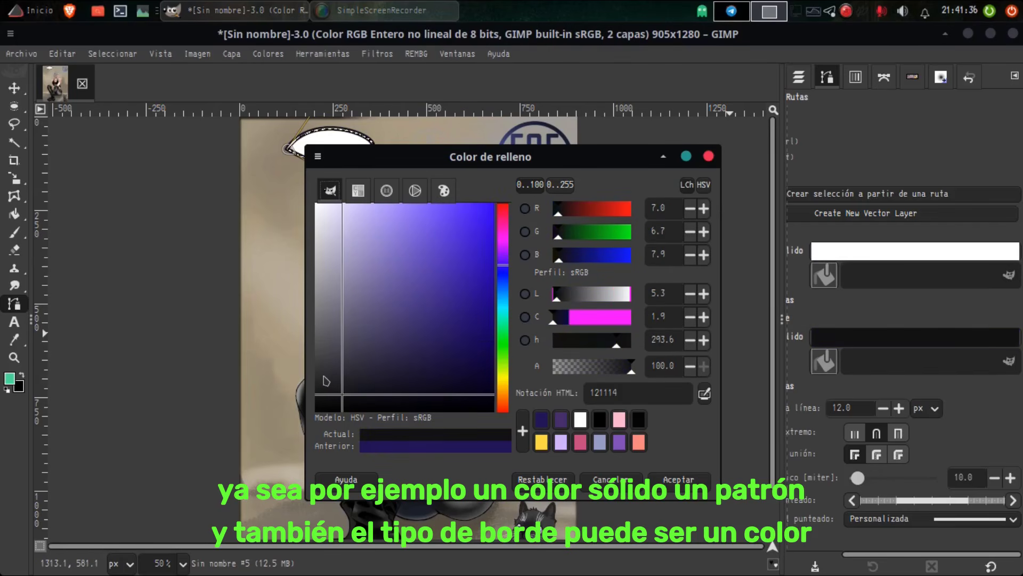
left_click(324, 377)
left_click(335, 394)
left_click(689, 481)
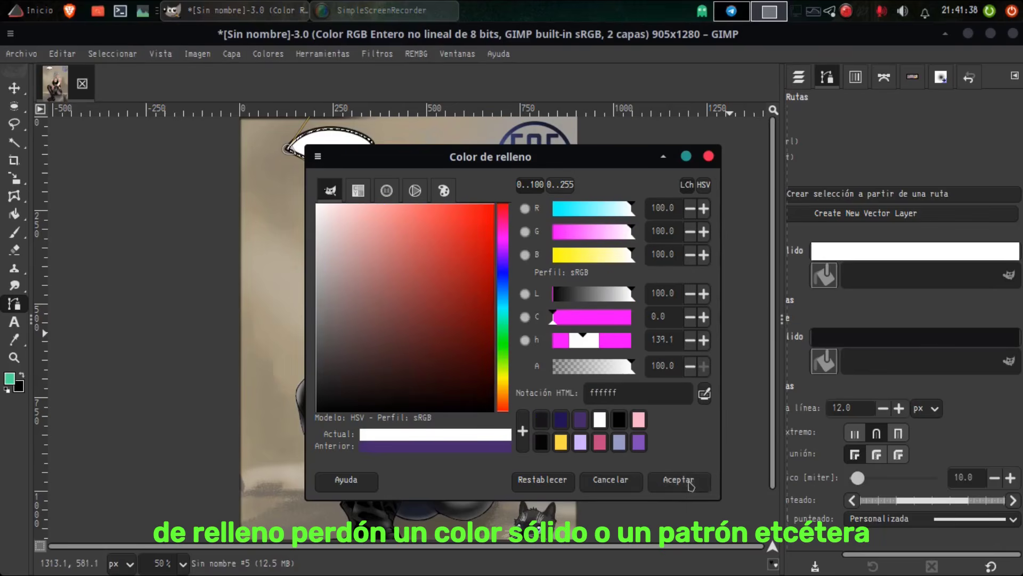
left_click(689, 482)
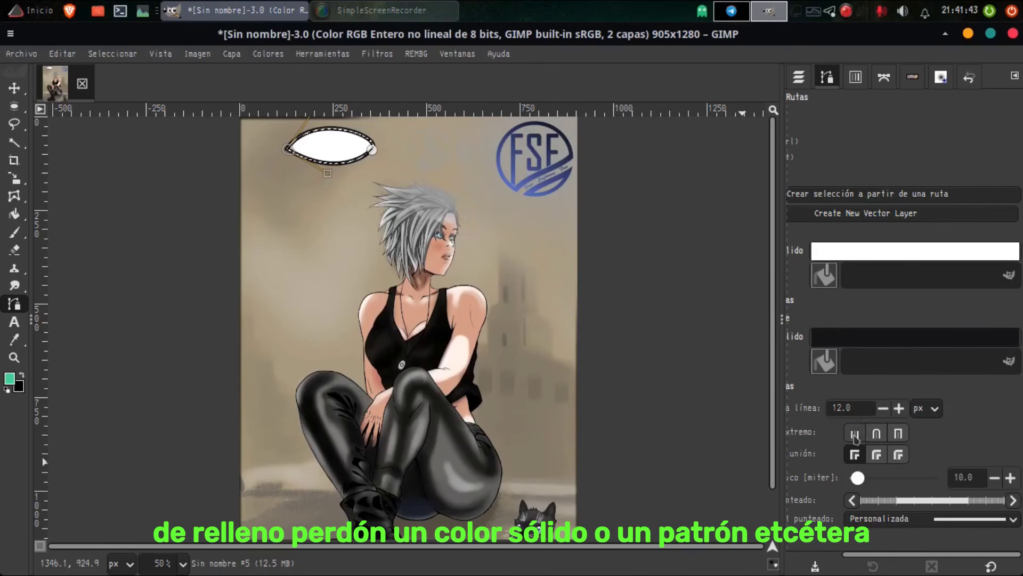
Step: Give the shape's stroke round caps and joins with an 8 px line width, and clear the selection
left_click(877, 440)
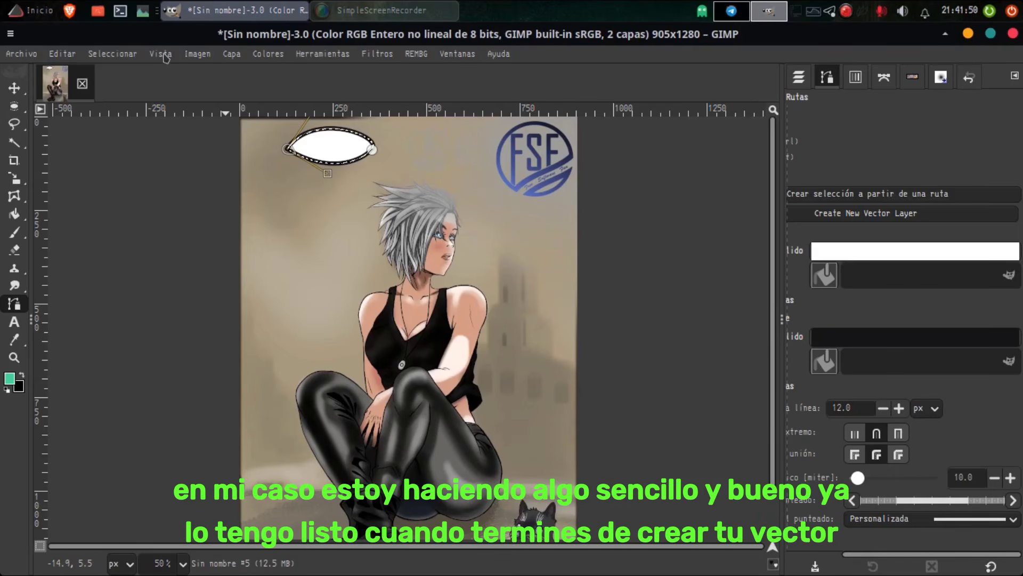
left_click(112, 54)
left_click(120, 95)
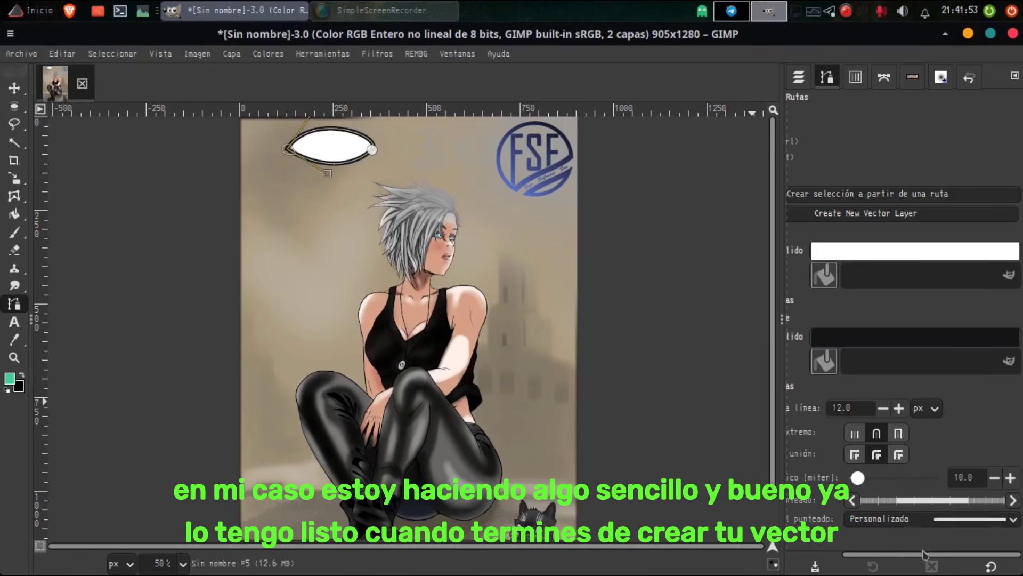
left_click_drag(925, 554, 877, 555)
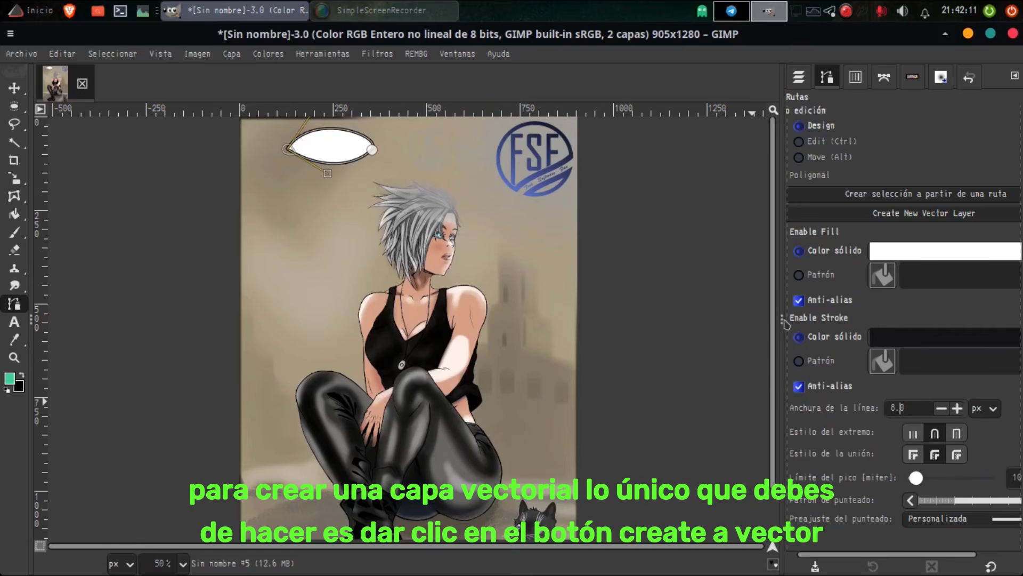
left_click_drag(784, 323, 702, 328)
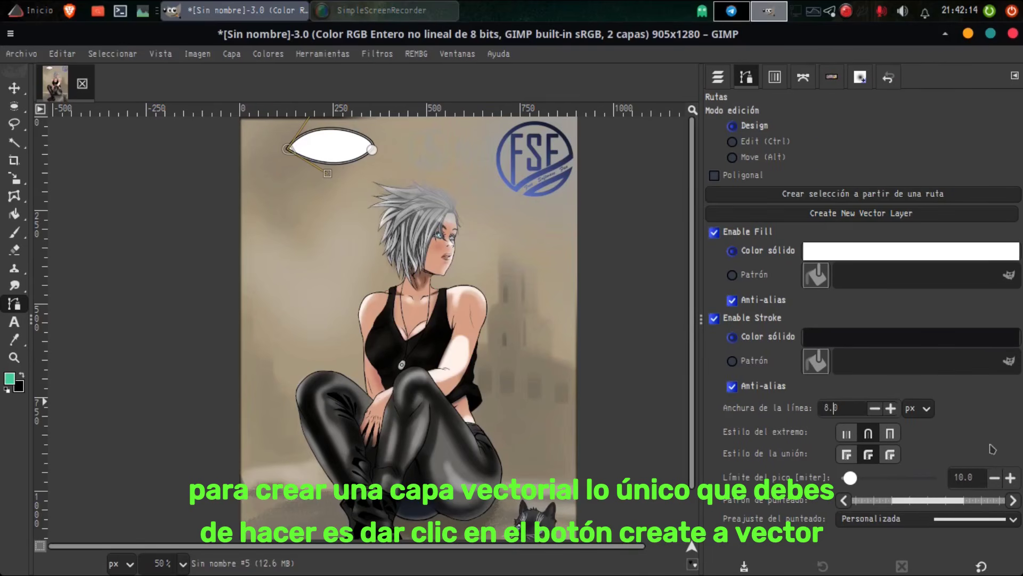
Step: Switch the vector shape's stroke and its fill off and back on to preview each setting
left_click(715, 318)
left_click(715, 319)
left_click(714, 232)
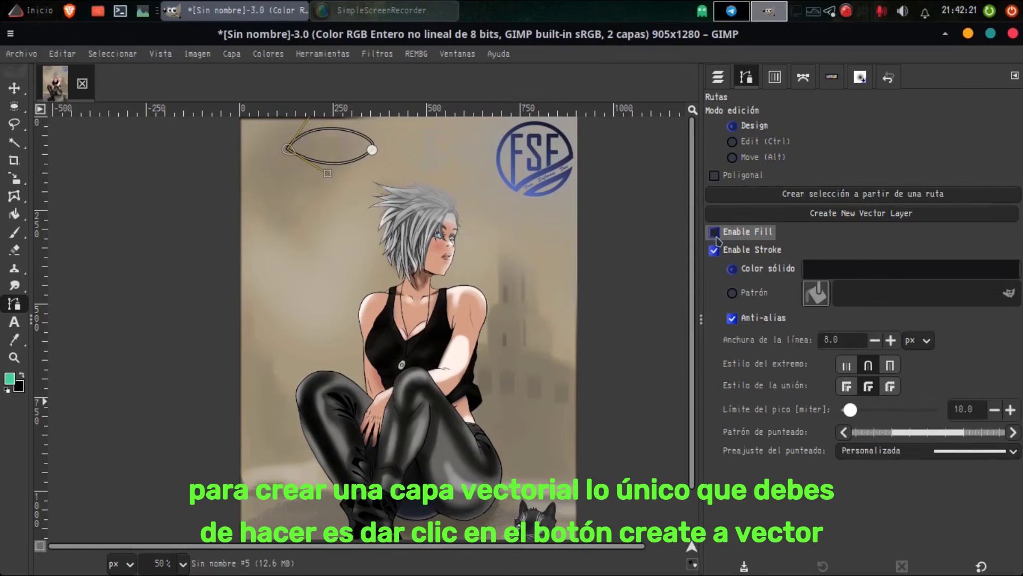
left_click(715, 232)
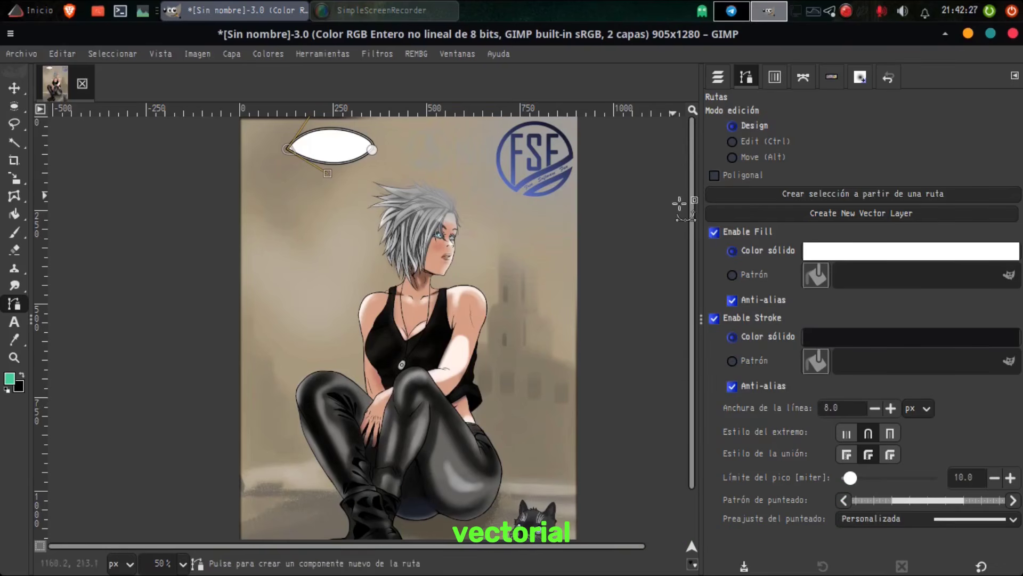
Step: Select the vector layer above pamela.png and widen its shape, moving the right anchor beside the logo and the left anchor outward
left_click(715, 215)
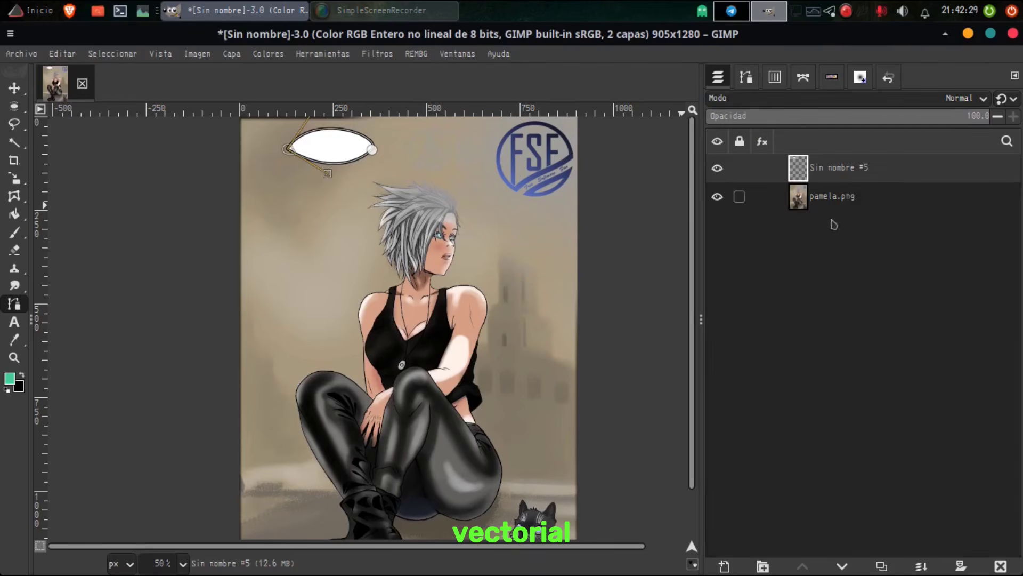
left_click(837, 201)
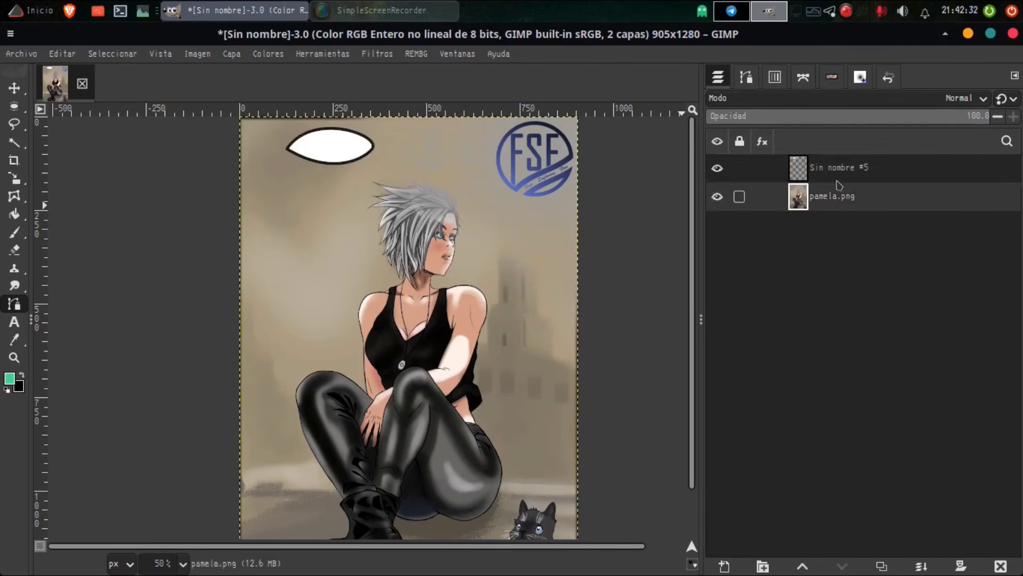
left_click(837, 176)
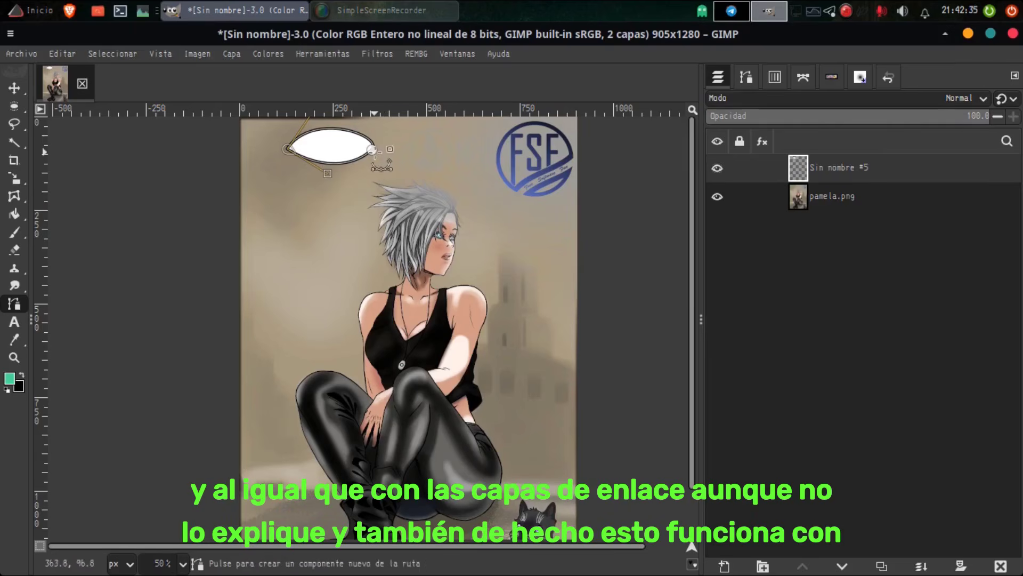
left_click(367, 239)
left_click_drag(366, 239, 486, 148)
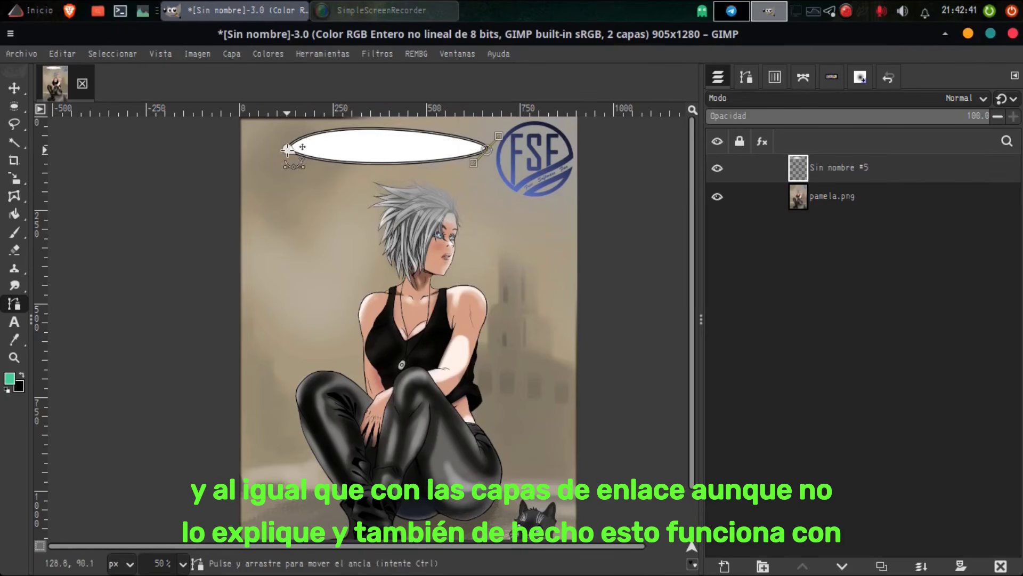
left_click_drag(288, 147, 264, 147)
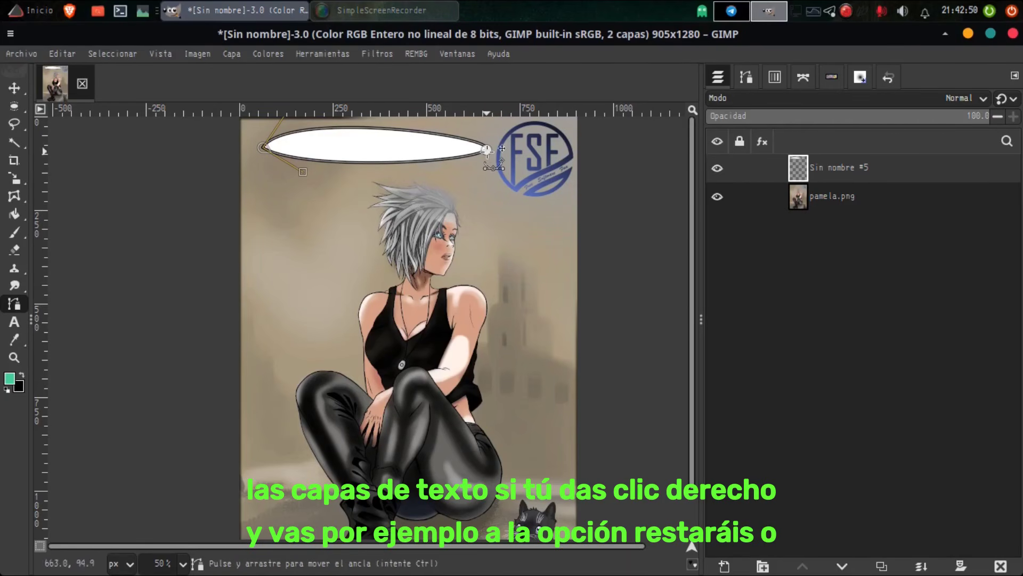
Step: Move the white shape's right anchor back beneath its left anchor, and rasterize the vector layer
left_click_drag(487, 150, 259, 172)
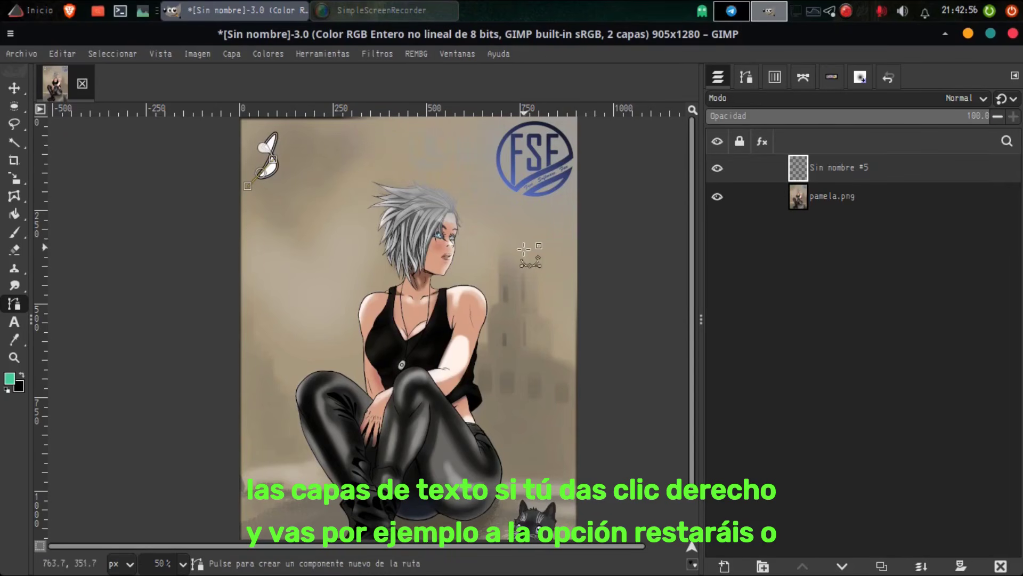
right_click(829, 176)
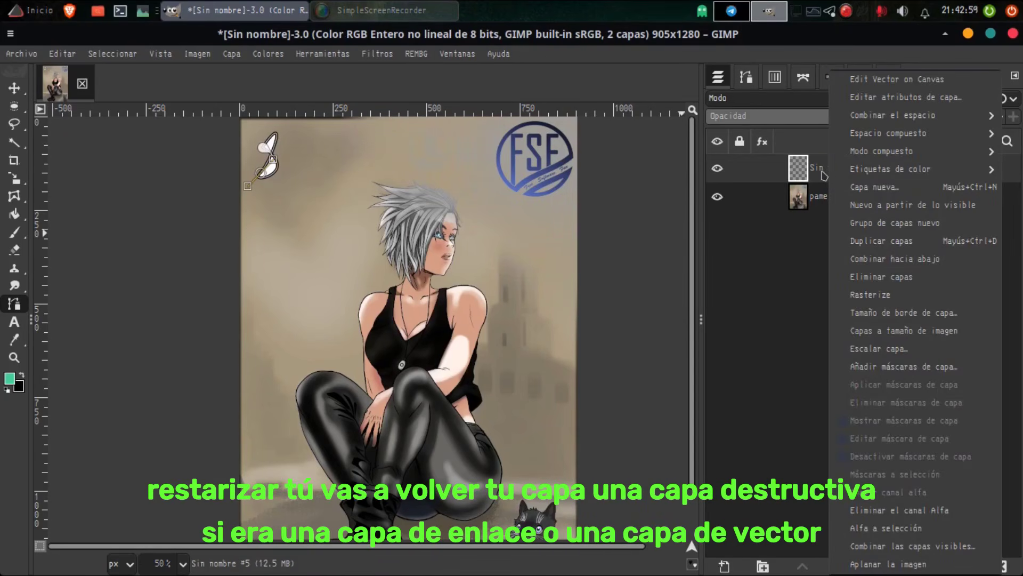
left_click(883, 302)
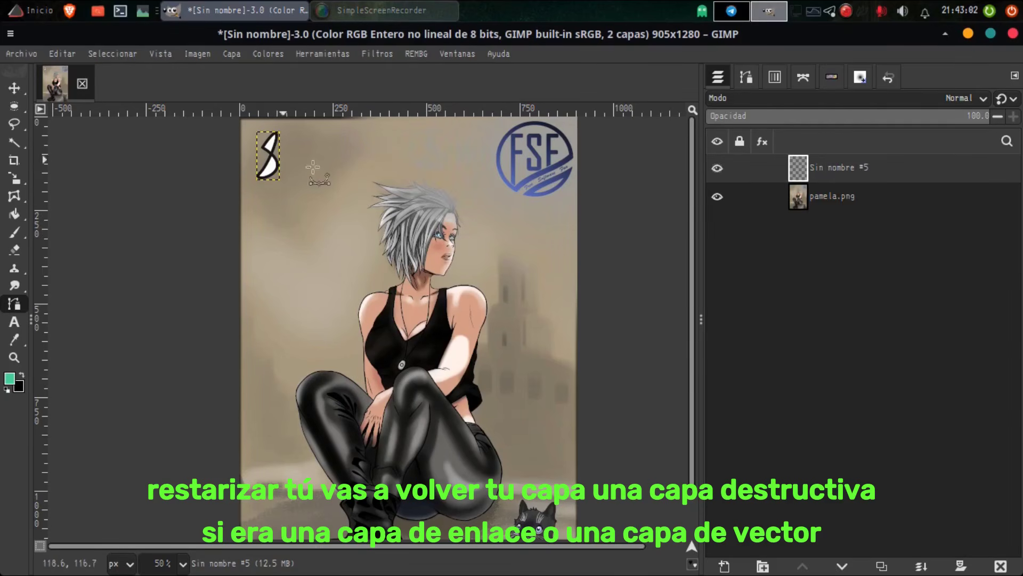
Step: Try to reopen the rasterized shape layer's path for editing, cancel, and check the layer's available commands
left_click(796, 201)
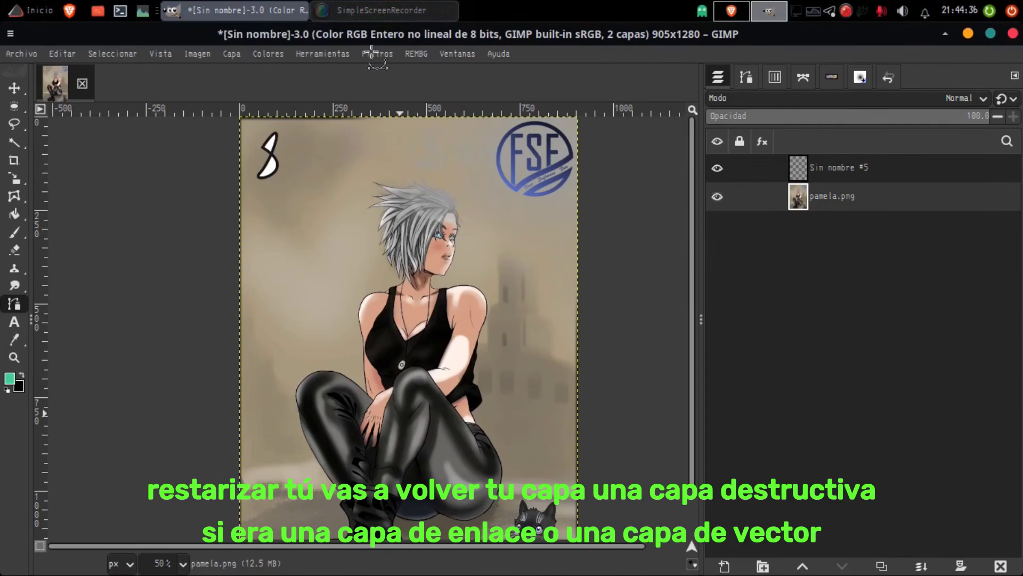
double_click(796, 170)
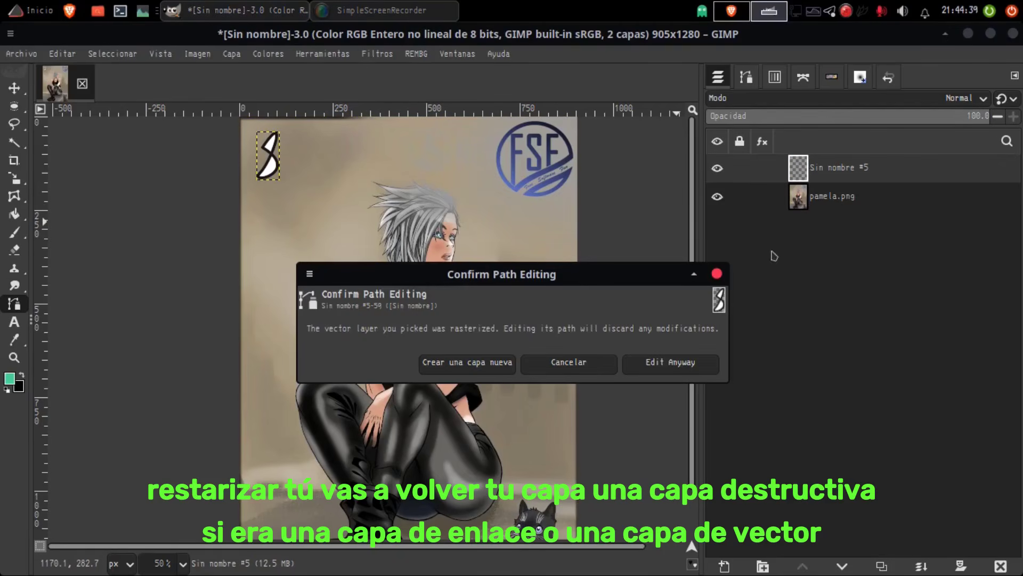
left_click(591, 367)
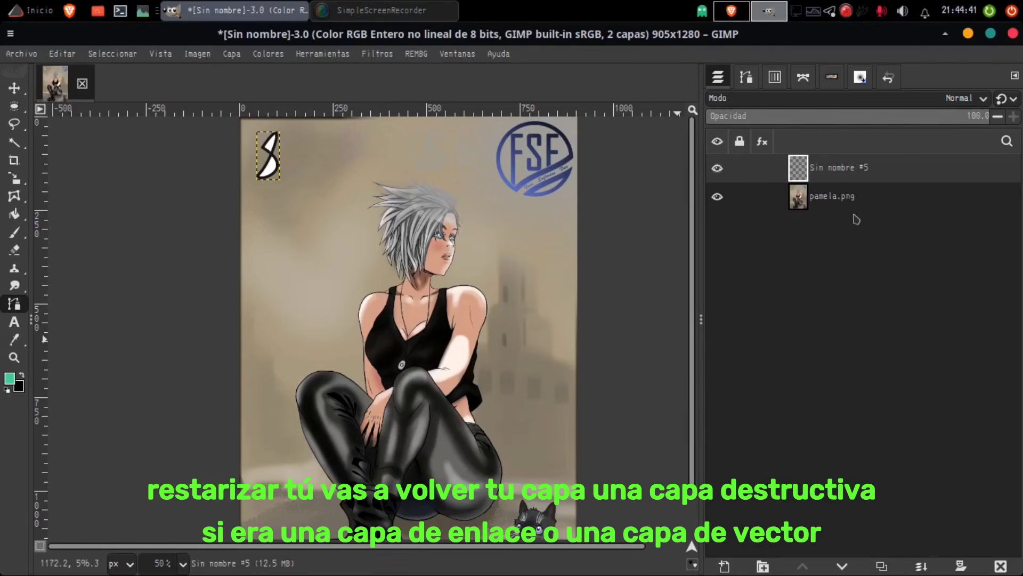
right_click(815, 168)
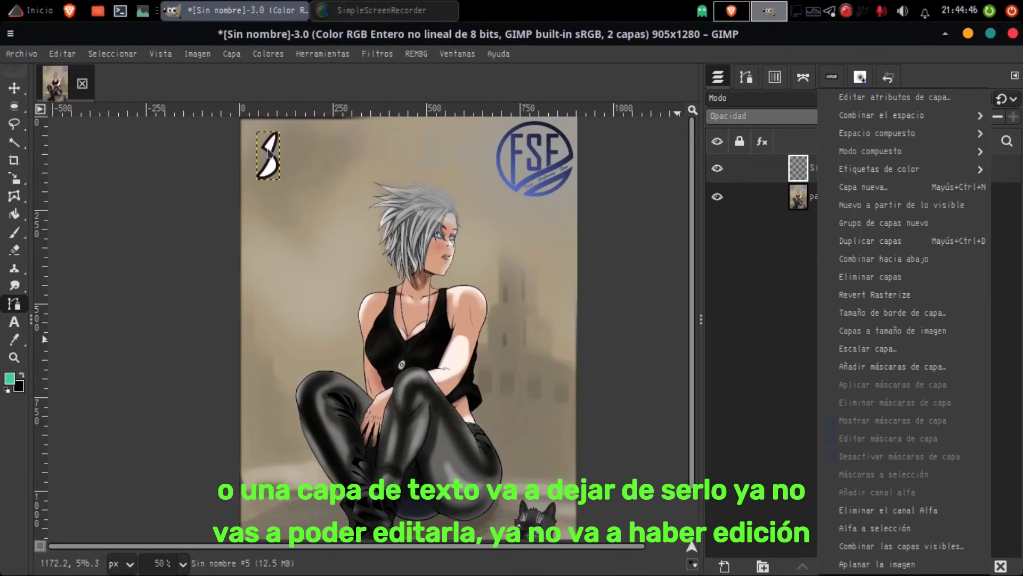
left_click(10, 84)
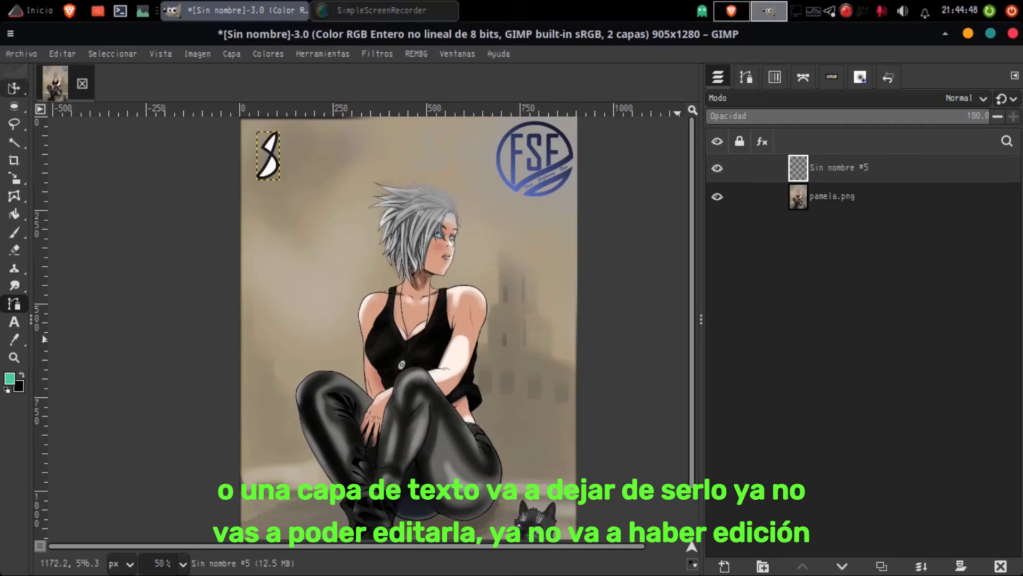
left_click(270, 160)
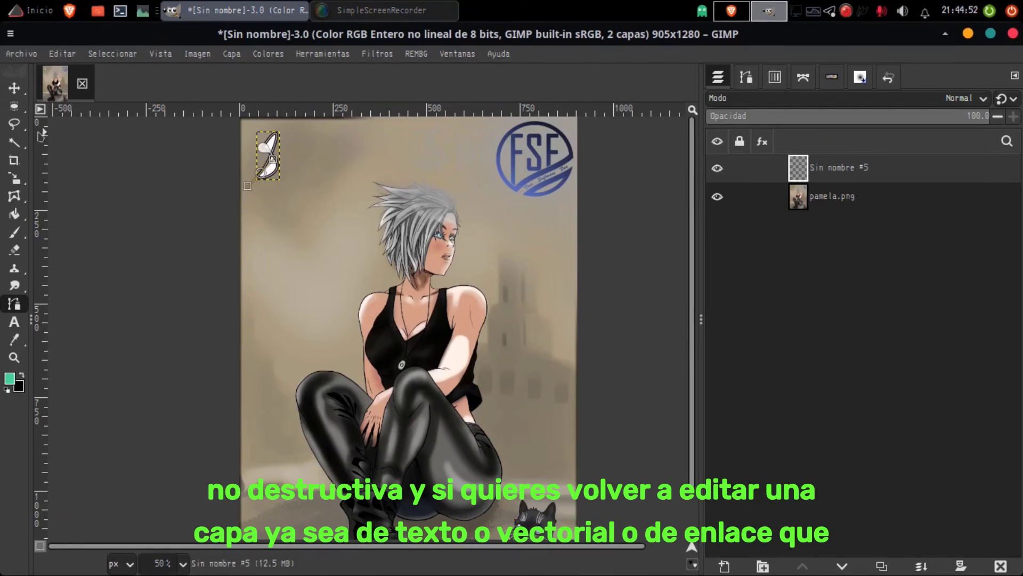
Step: Move the rasterized shape slightly down and to the right, and revert the layer's rasterization
left_click(13, 87)
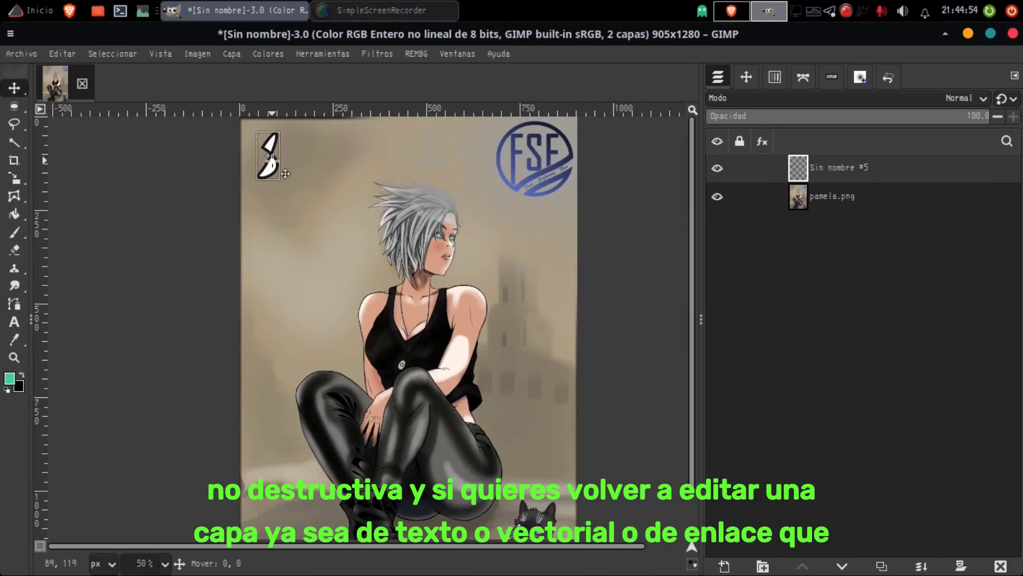
mouse_move(276, 163)
left_mouse_down()
mouse_move(316, 171)
mouse_move(275, 167)
left_mouse_up()
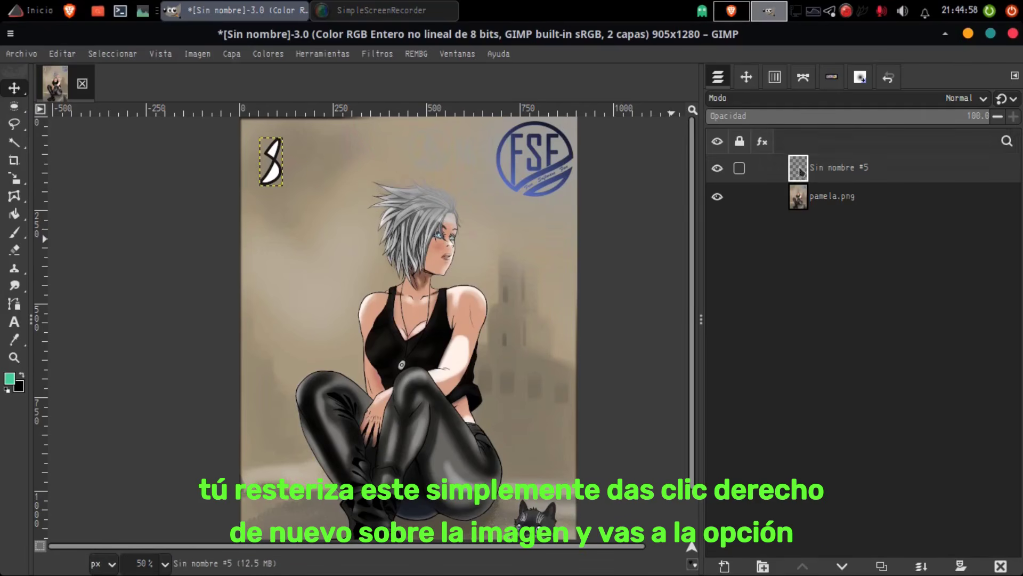
right_click(802, 176)
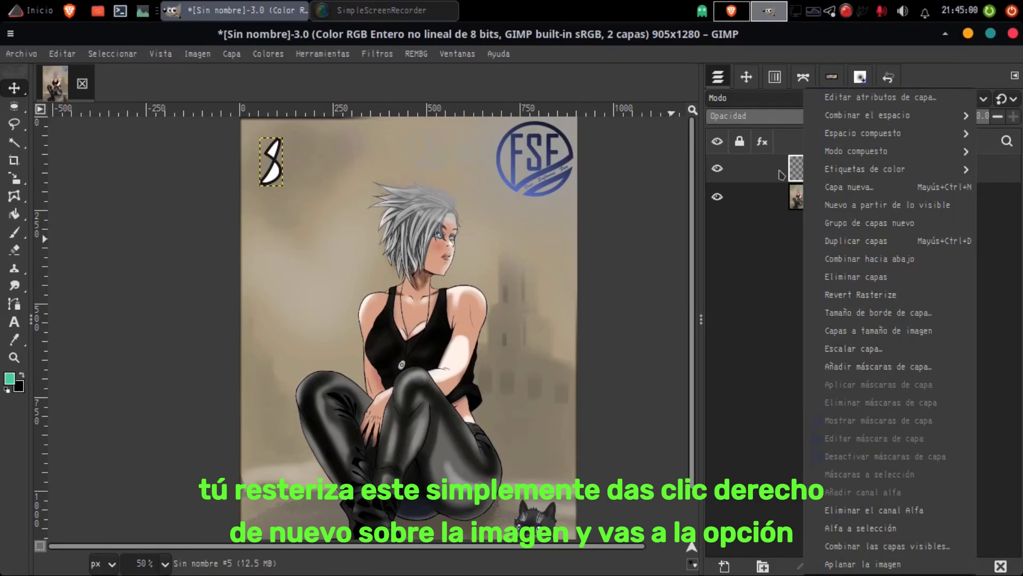
left_click(873, 296)
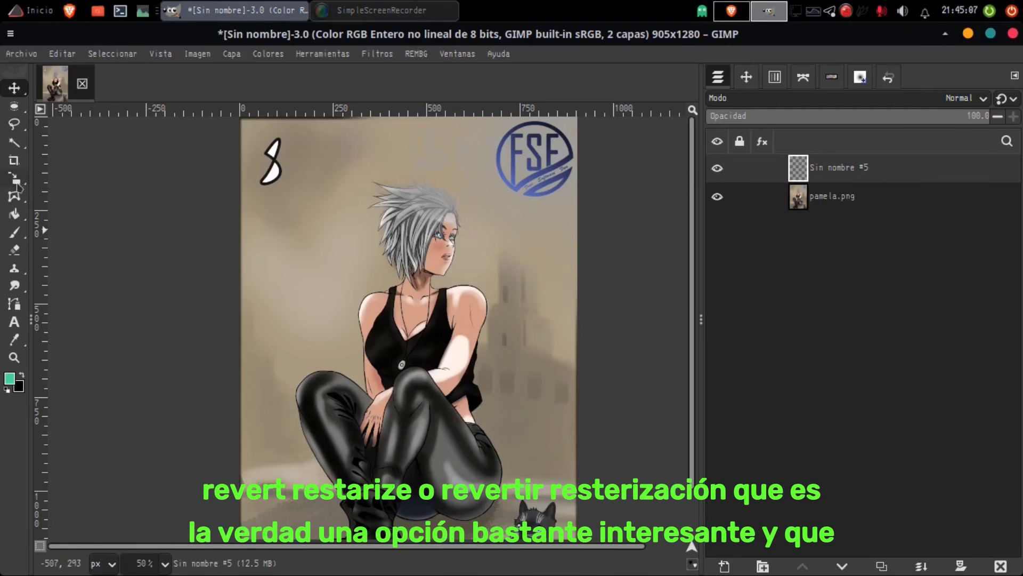
Step: Pull the vector shape's lower anchor out to the right and back beneath the upper one, and rasterize the layer again
left_click(14, 305)
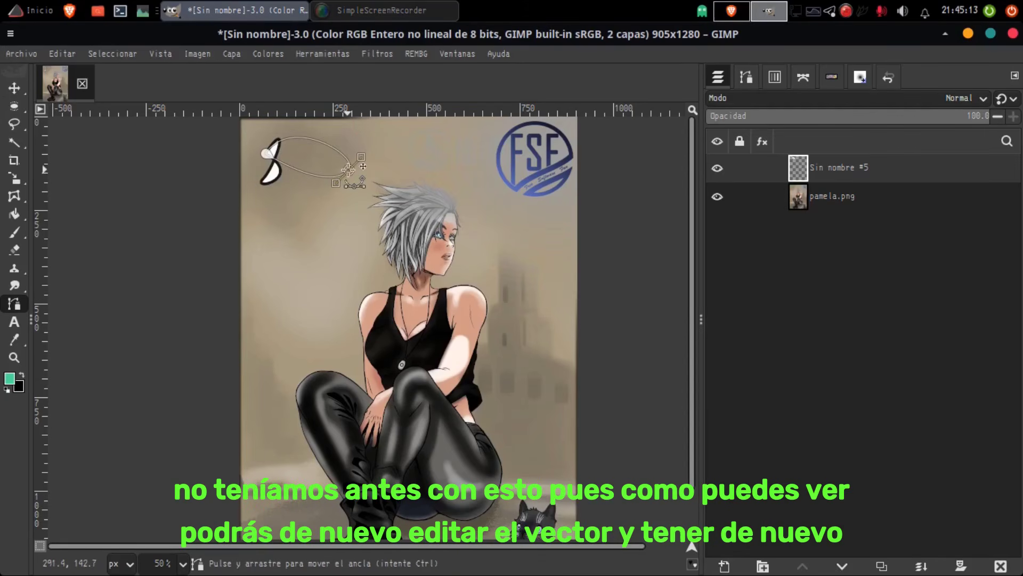
left_click_drag(263, 180, 347, 169)
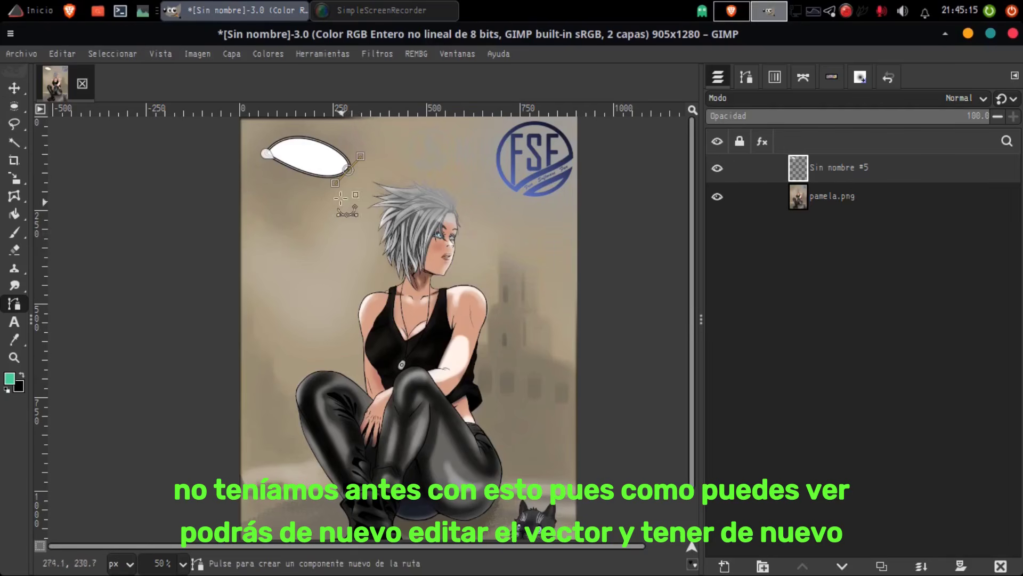
left_click_drag(349, 168, 267, 176)
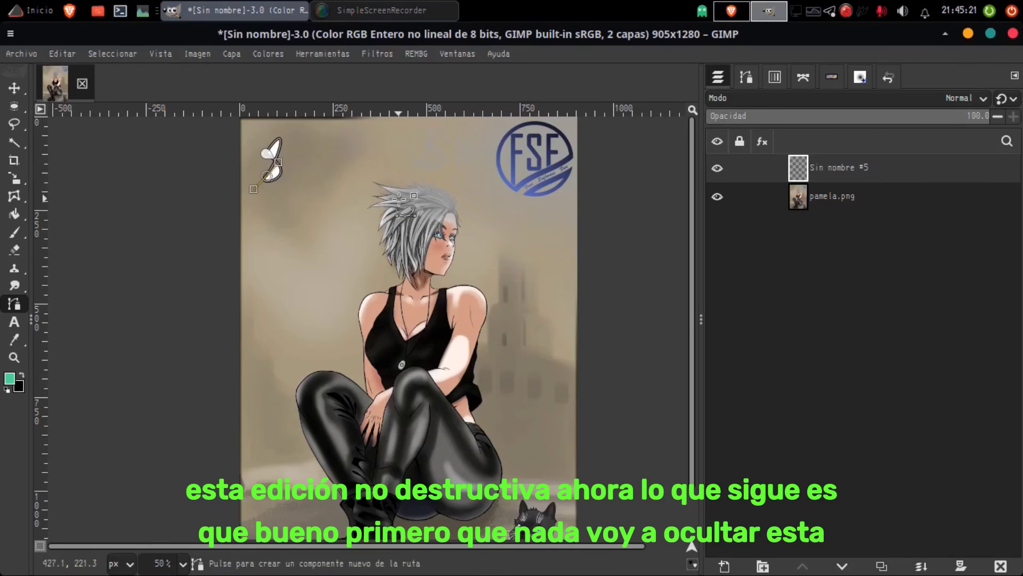
right_click(856, 180)
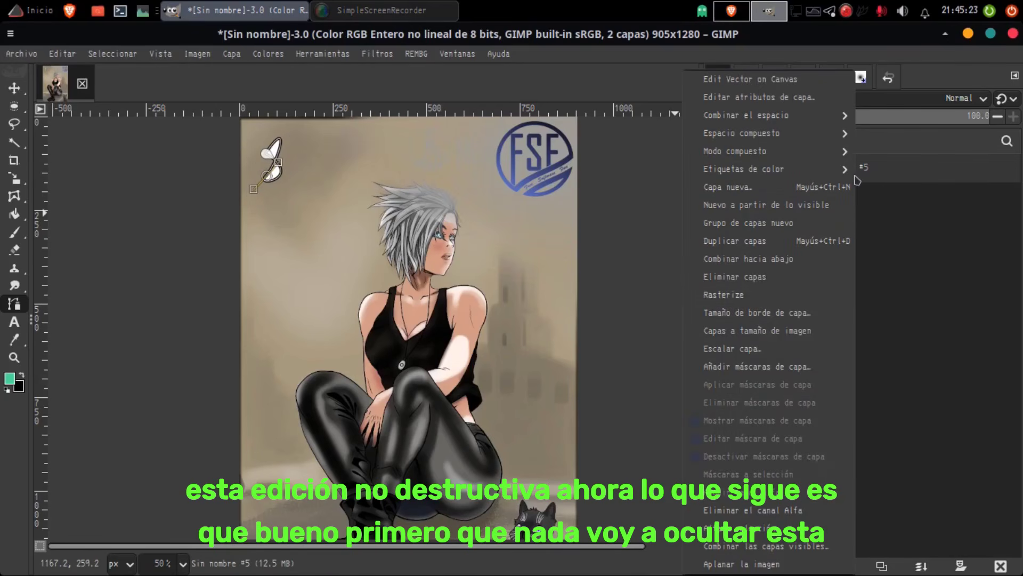
left_click(778, 298)
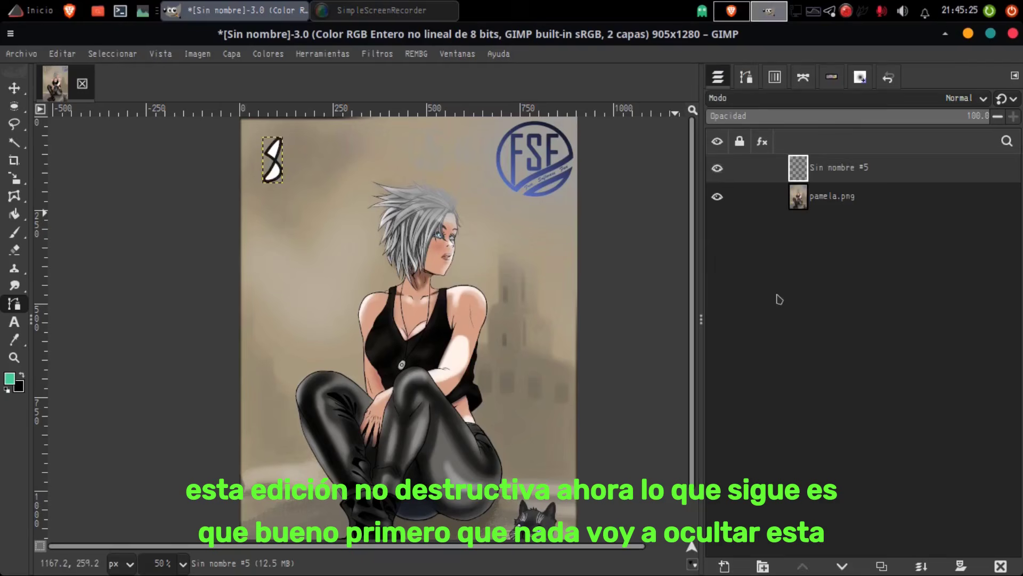
Step: Hide the rasterized shape layer and add a new transparent layer directly above pamela.png
left_click(14, 89)
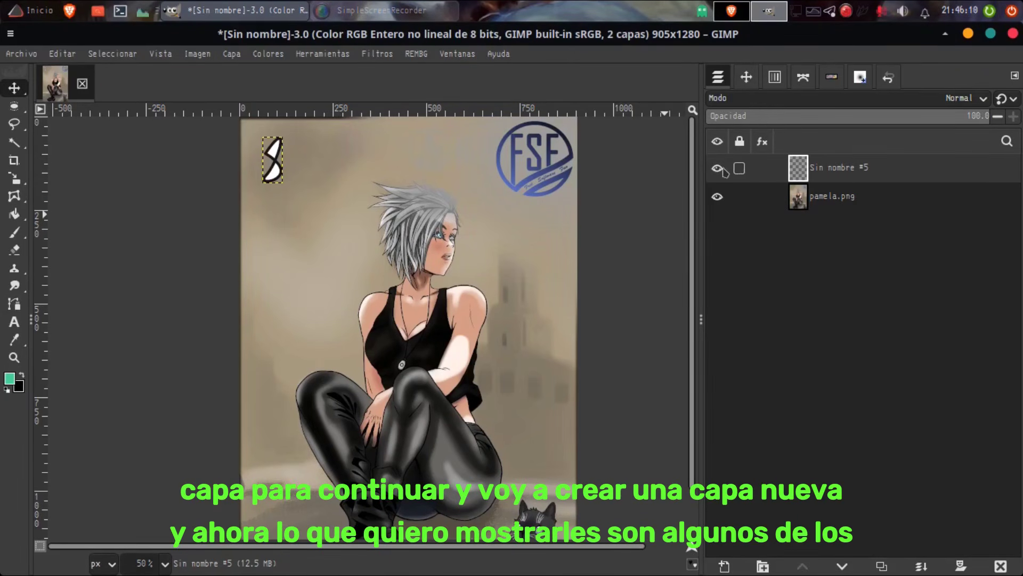
left_click(719, 169)
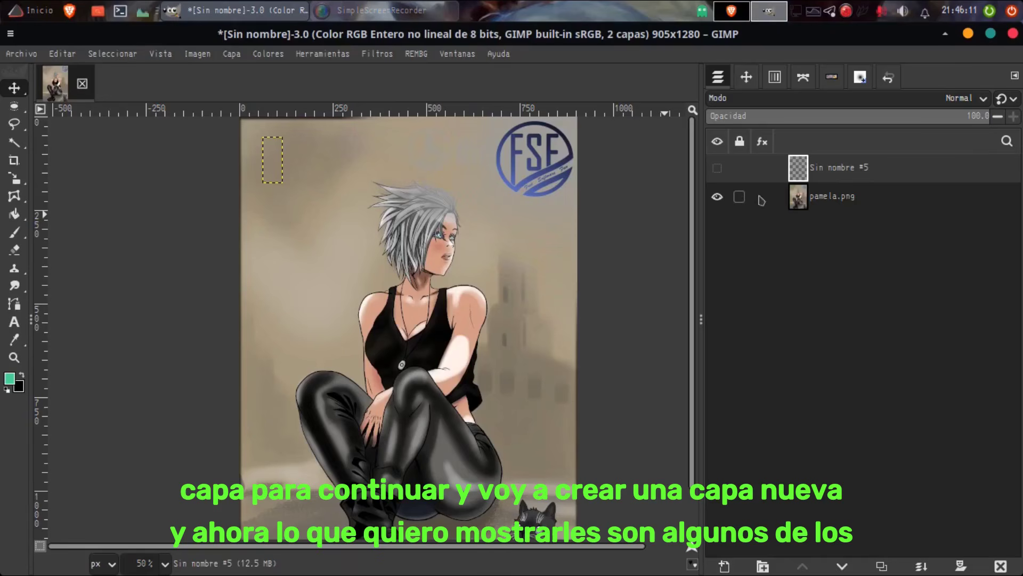
left_click(801, 197)
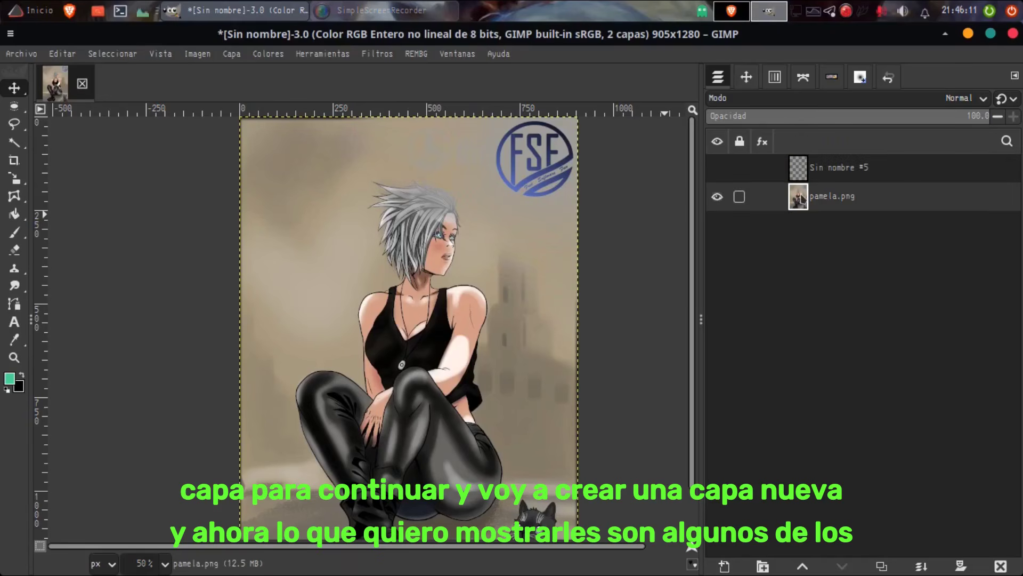
left_click(724, 566)
left_click(723, 497)
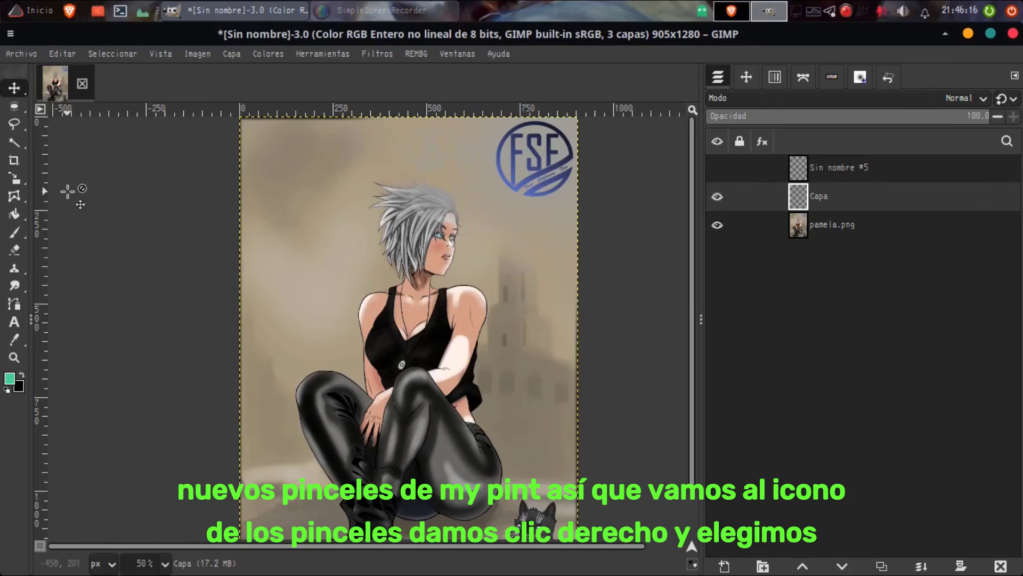
Step: Switch to the MyPaint Brush tool for painting on the new layer
left_click(18, 233)
right_click(17, 233)
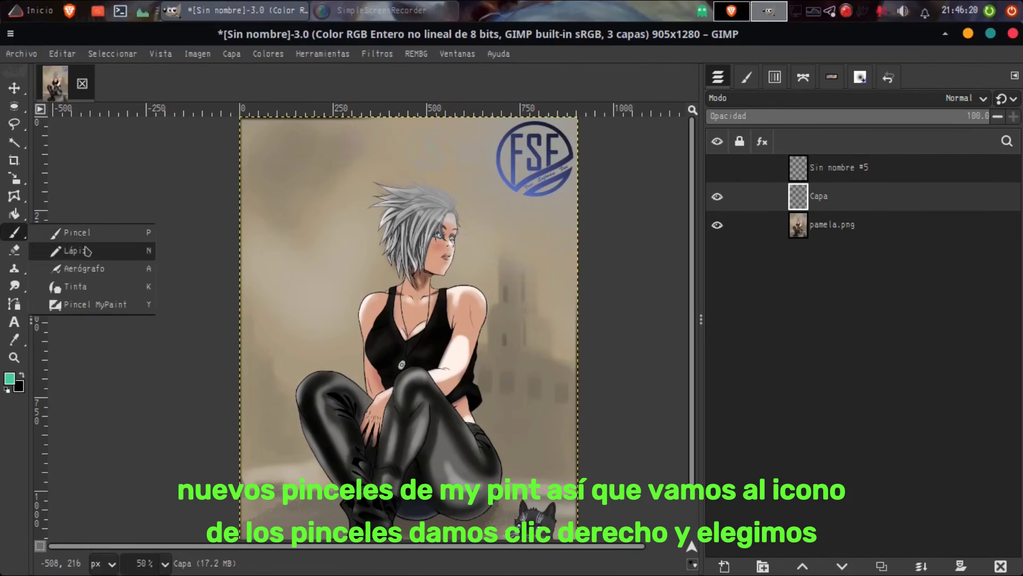
left_click(98, 306)
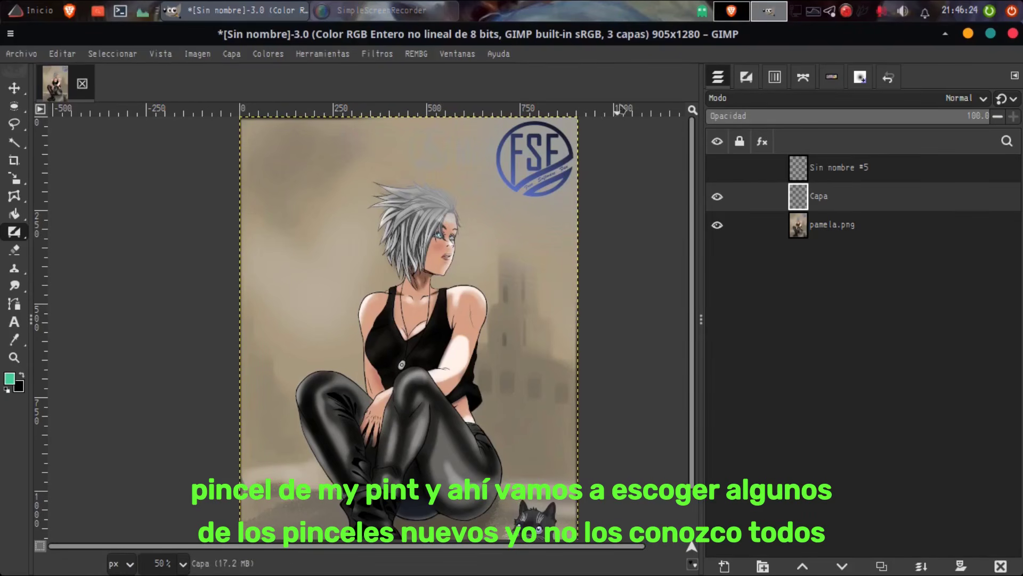
Step: Browse the available MyPaint brushes and choose the 1pixel brush
left_click(746, 78)
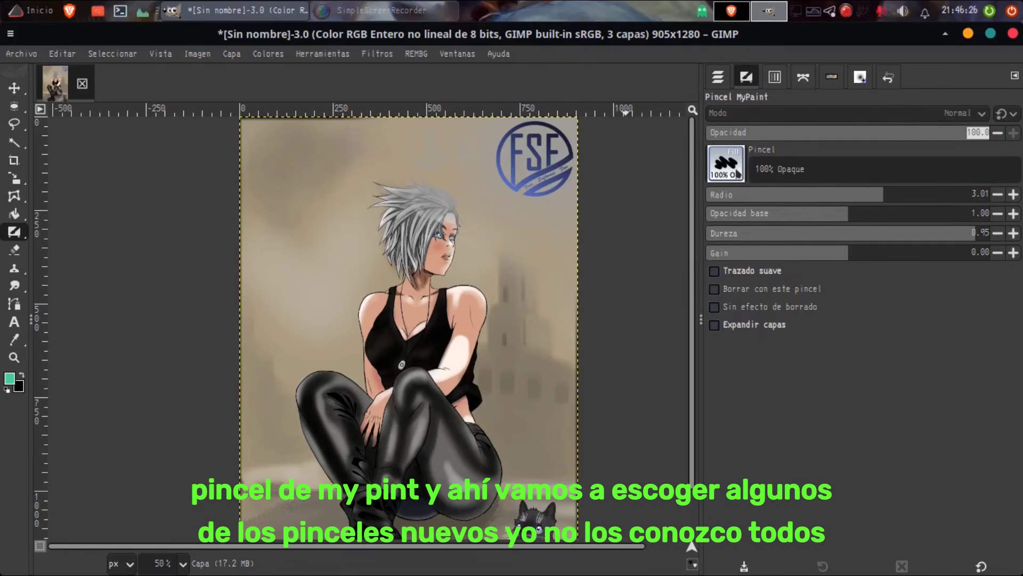
left_click(738, 174)
scroll(837, 335, "down", 1)
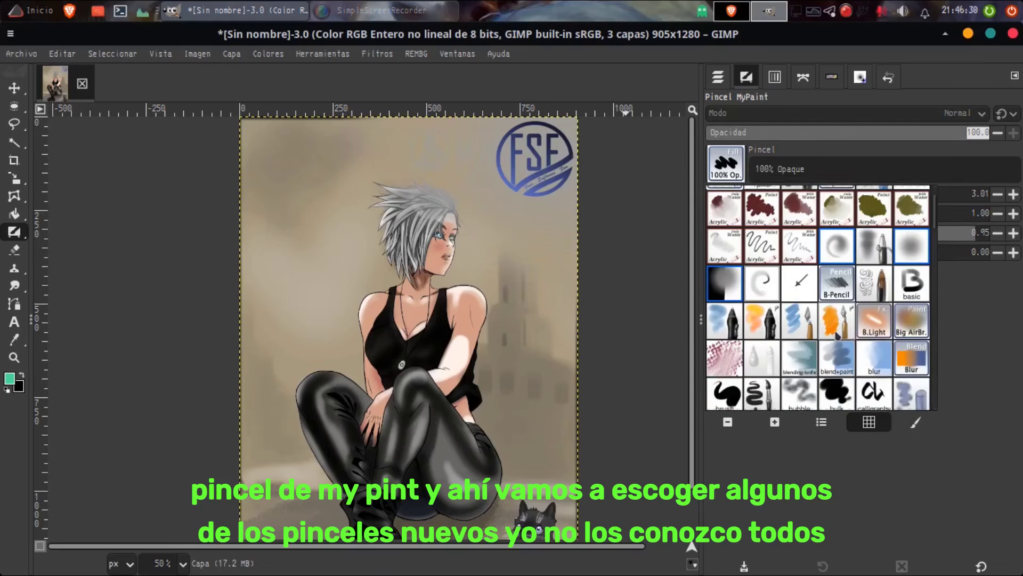
scroll(837, 334, "down", 6)
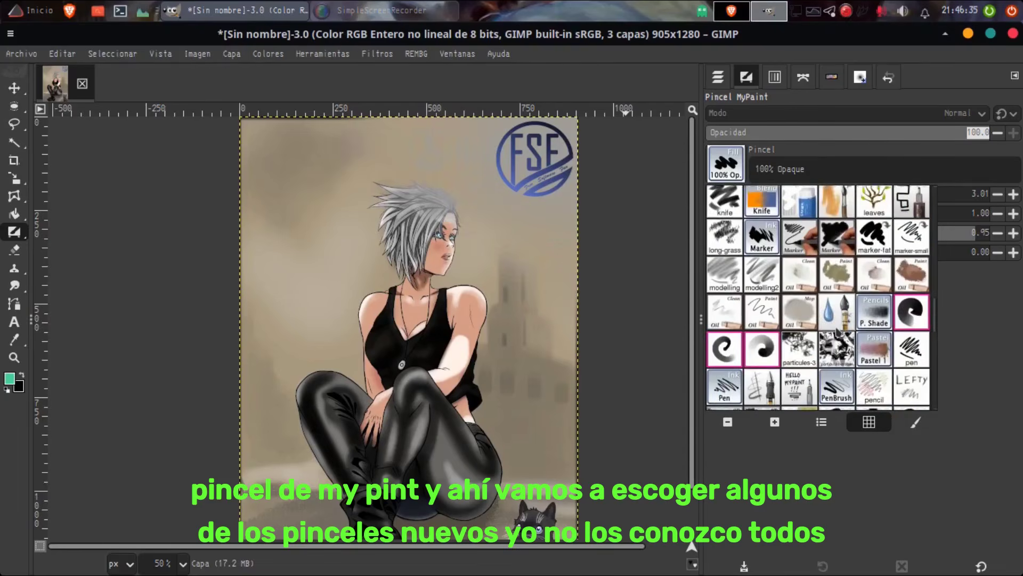
scroll(837, 331, "down", 6)
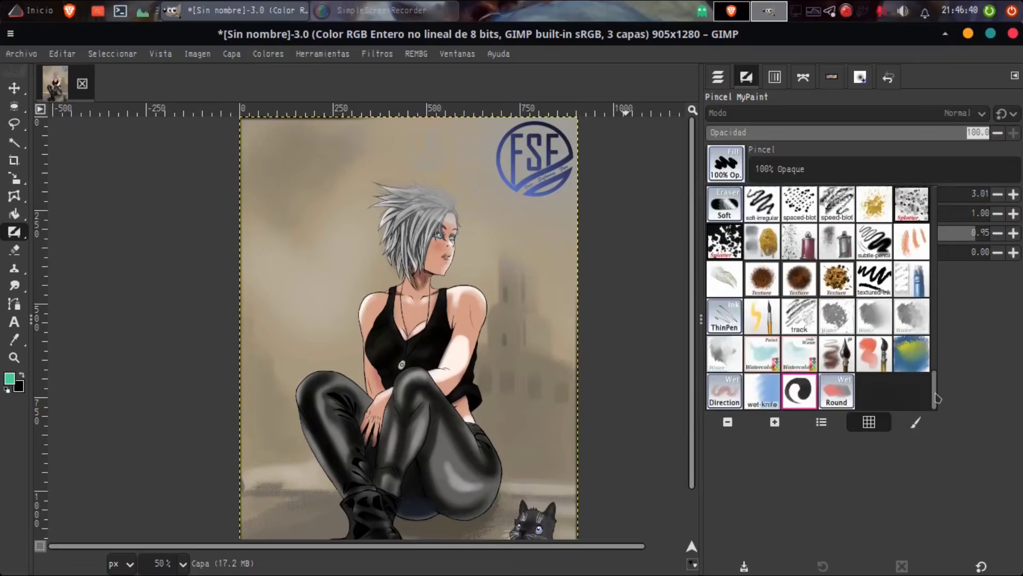
mouse_move(937, 398)
left_mouse_down()
mouse_move(937, 328)
mouse_move(937, 403)
left_mouse_up()
scroll(882, 282, "up", 20)
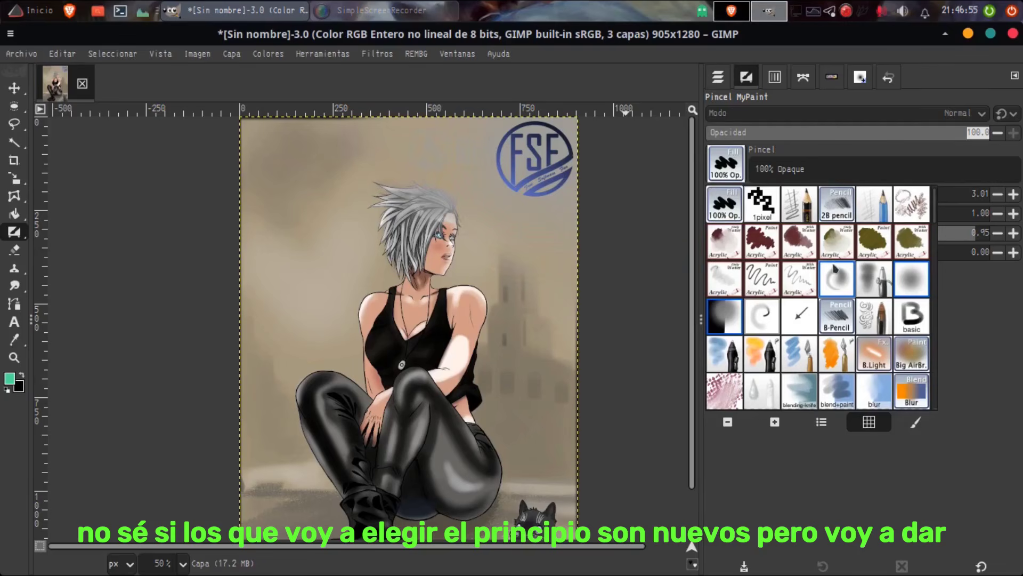
left_click(771, 209)
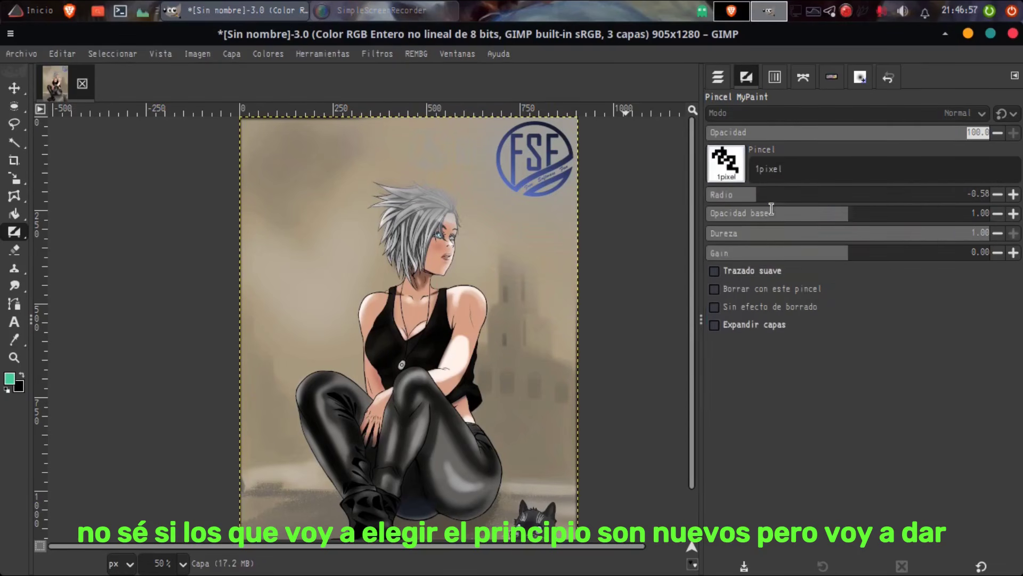
Step: Set the foreground color to the saved purple 804ab9
left_click(9, 378)
left_click(639, 420)
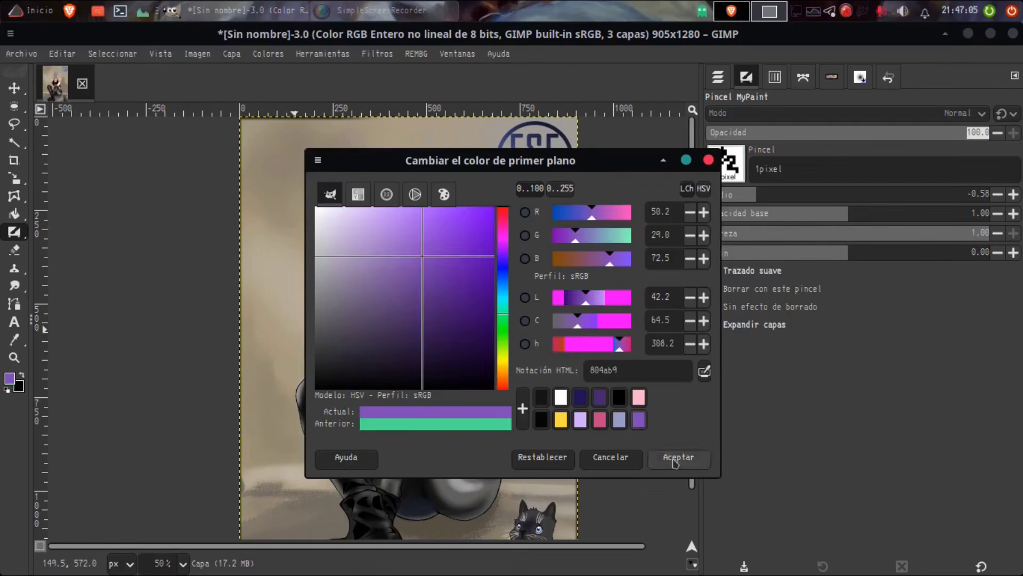
left_click(678, 457)
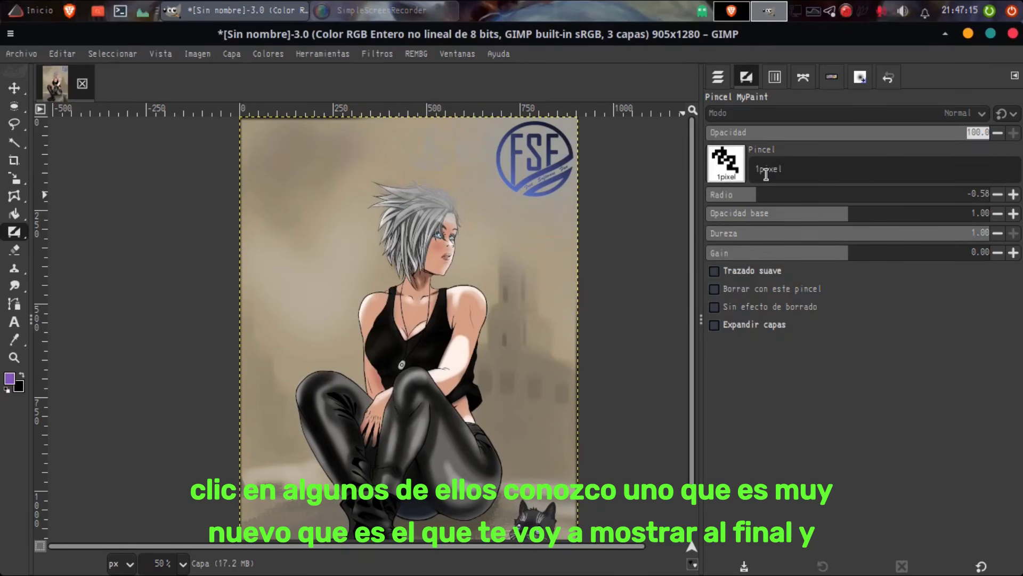
Step: Raise the 1pixel brush's radius to 1.33
left_click(787, 197)
left_click_drag(766, 170, 780, 170)
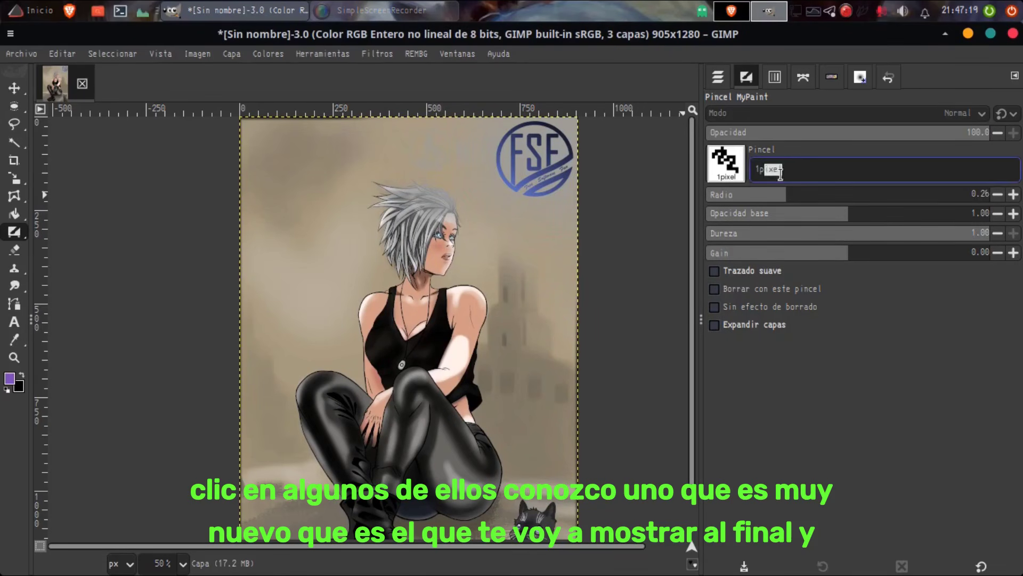
left_click(726, 164)
left_click(749, 174)
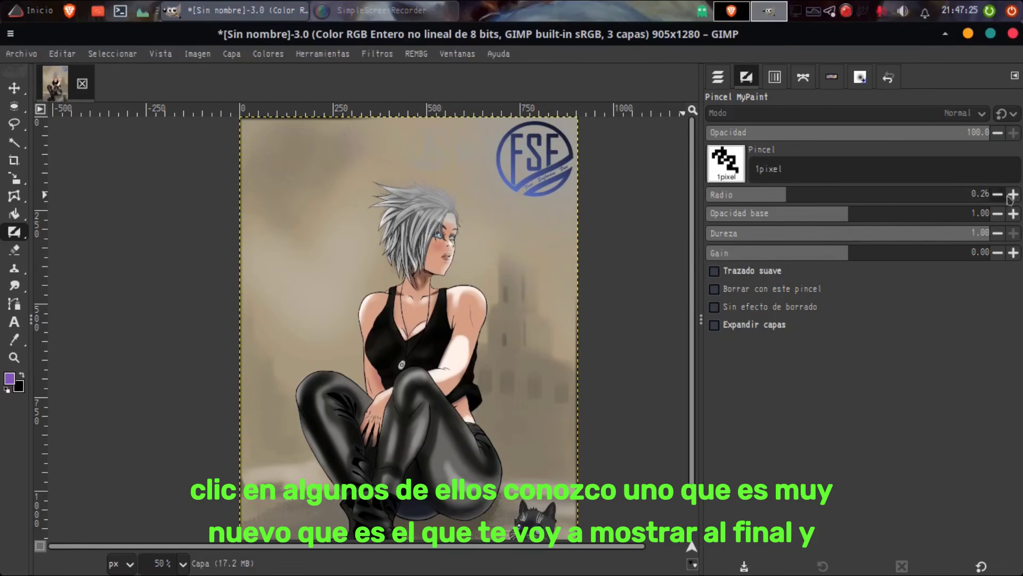
left_click(824, 196)
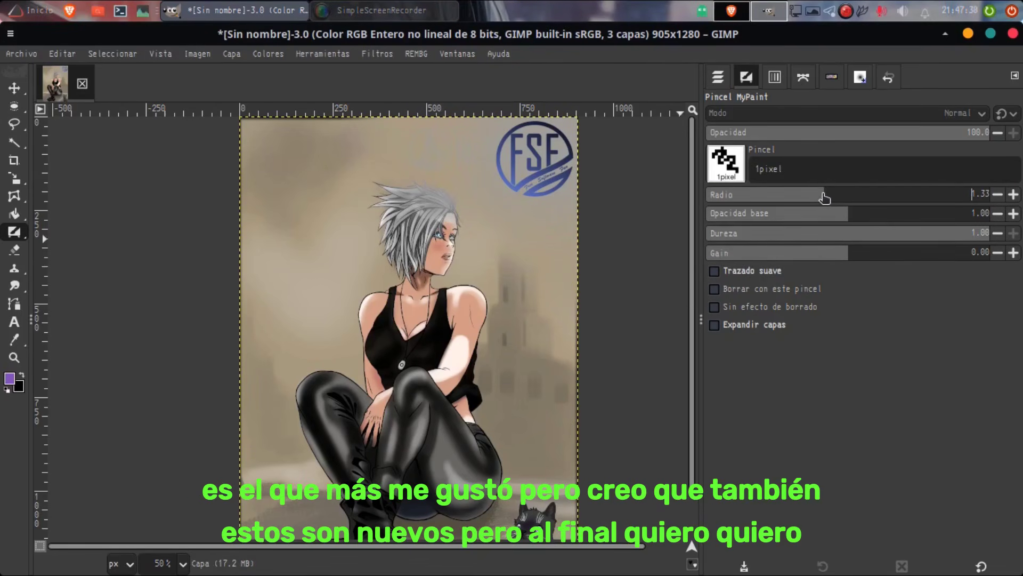
Step: Test the 1pixel brush at radius 2.14 and base opacity 1.29 with purple strokes on the upper-left background, and undo them
left_click(852, 197)
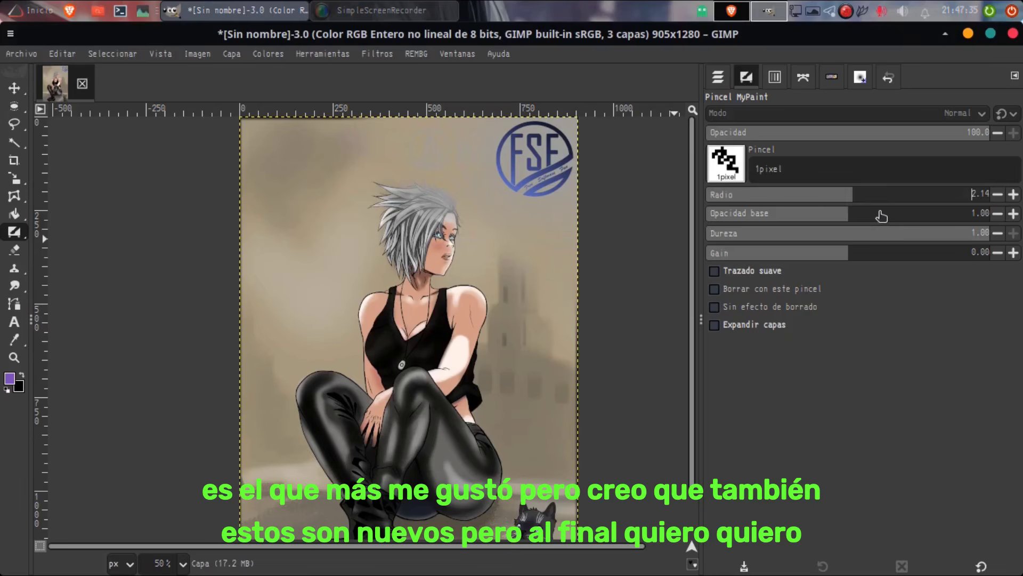
left_click(887, 214)
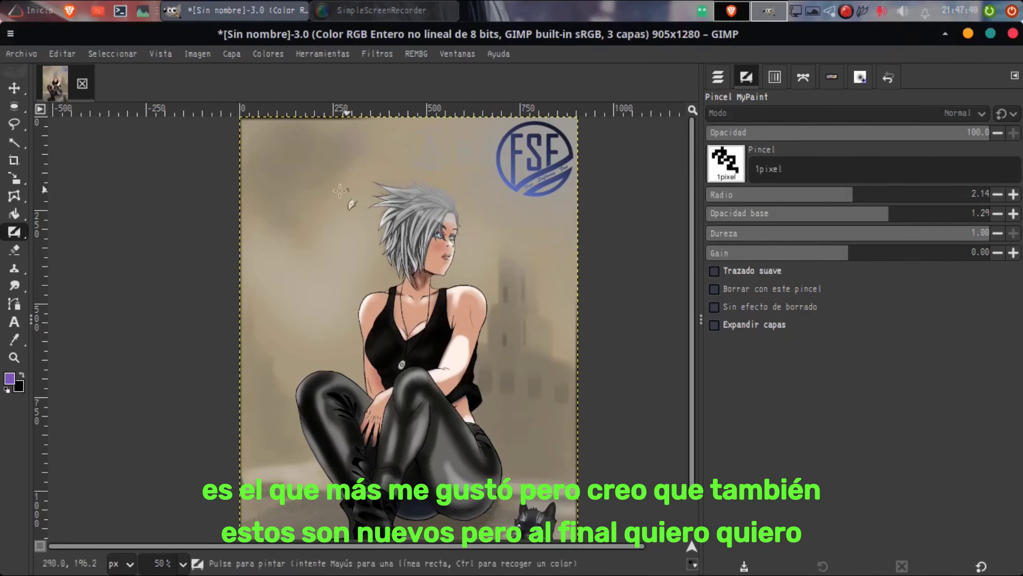
mouse_move(301, 157)
left_mouse_down()
mouse_move(332, 221)
mouse_move(336, 161)
left_mouse_up()
left_click_drag(265, 158, 271, 165)
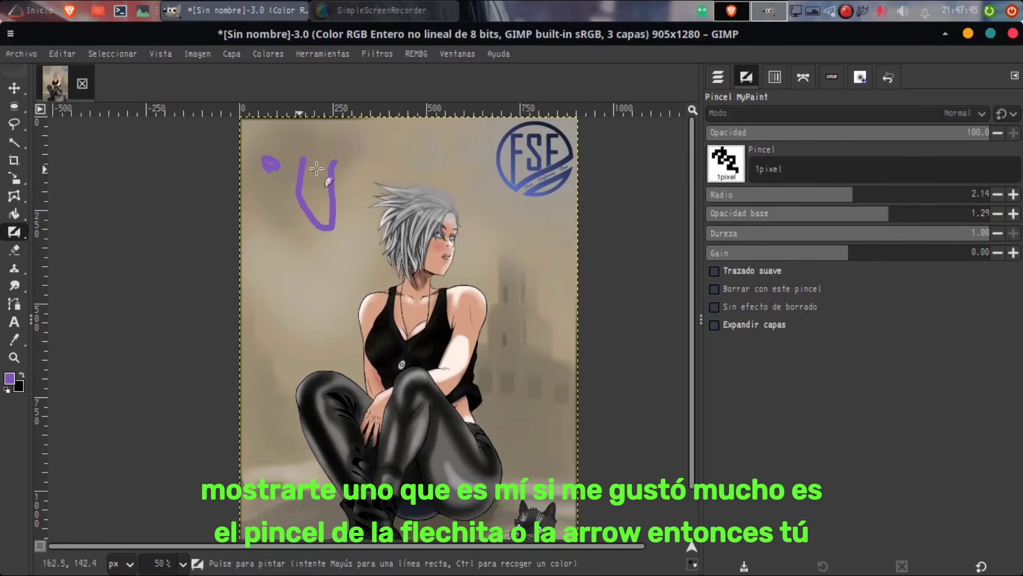
key("ctrl+z")
Step: Reselect the 1pixel brush, set its radius to 0.95, and undo a thin test stroke on the upper-left background
left_click(726, 163)
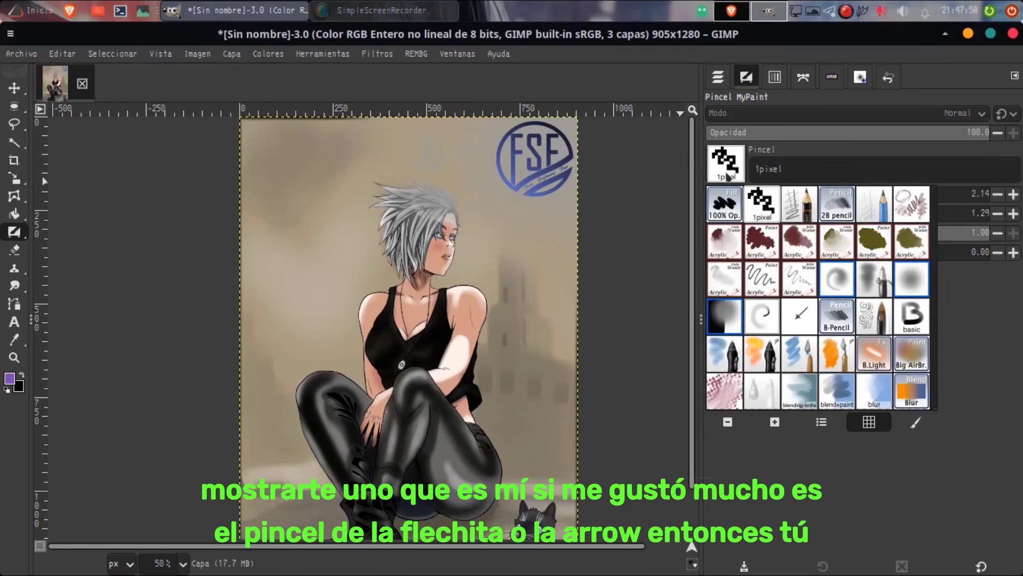
left_click(725, 243)
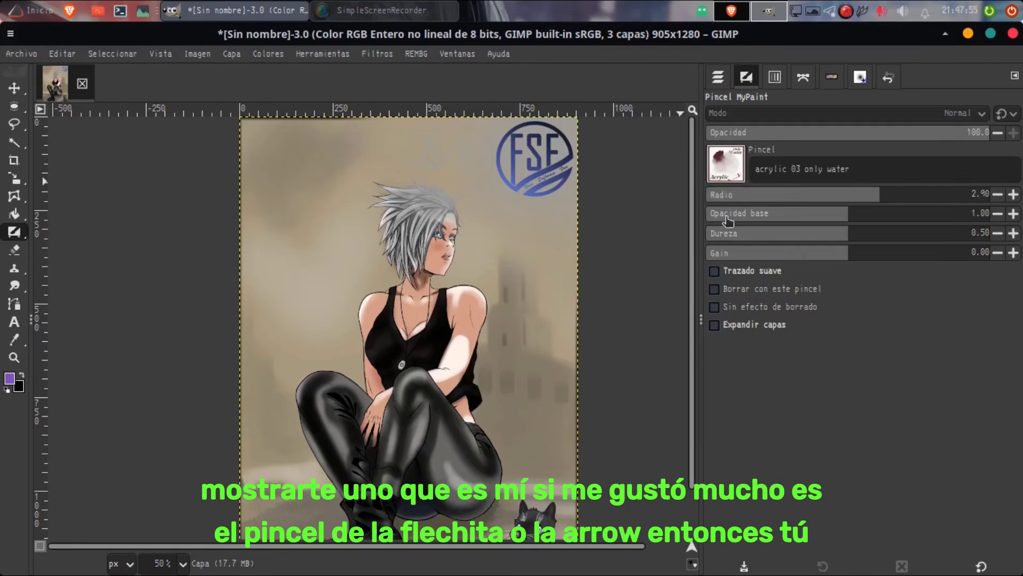
left_click(727, 164)
left_click(762, 203)
left_click(810, 196)
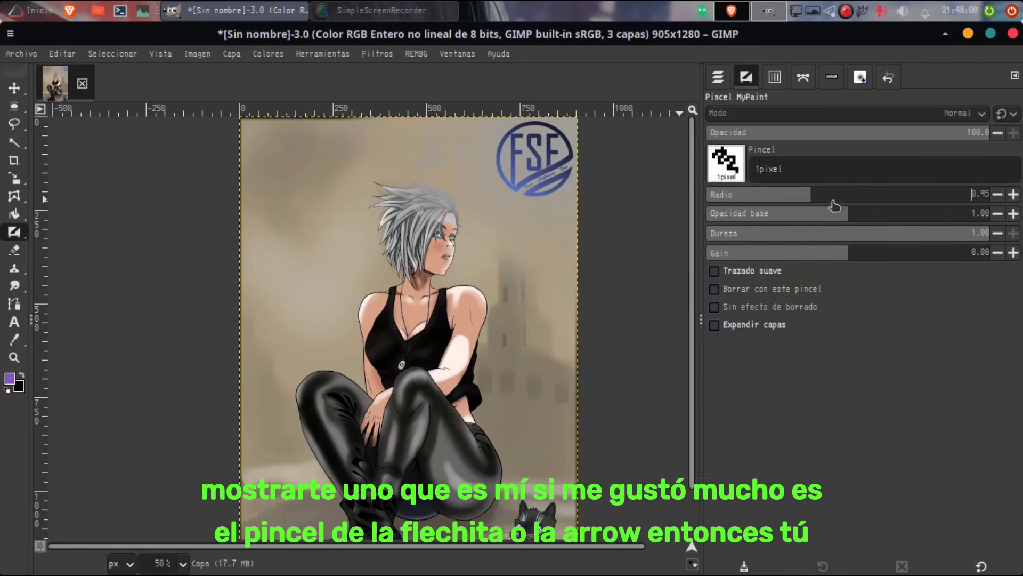
mouse_move(277, 147)
left_mouse_down()
mouse_move(278, 165)
mouse_move(364, 179)
left_mouse_up()
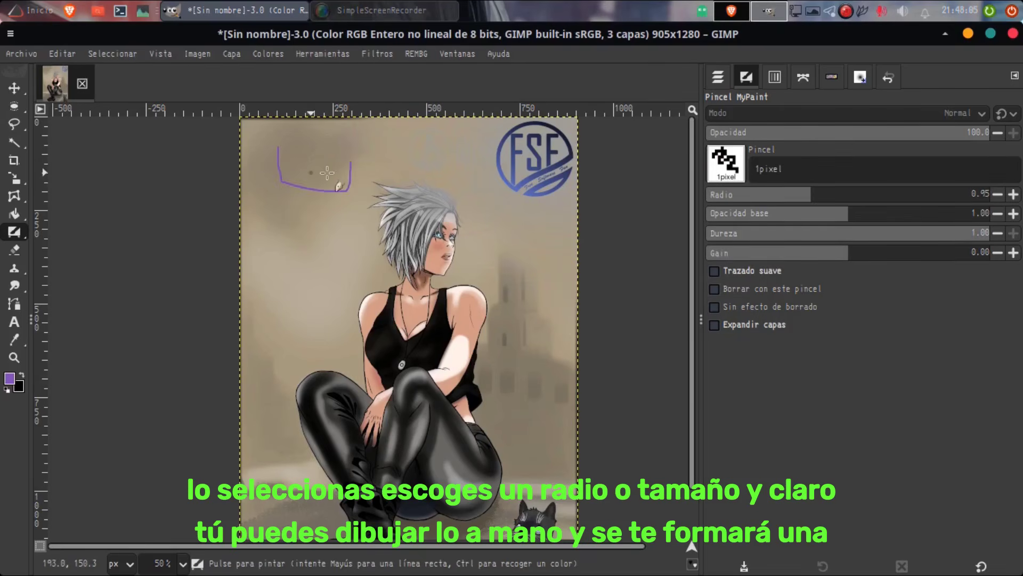
key("ctrl+z")
Step: Choose the arrow#1 MyPaint brush and set its radius to 2.91
left_click(726, 162)
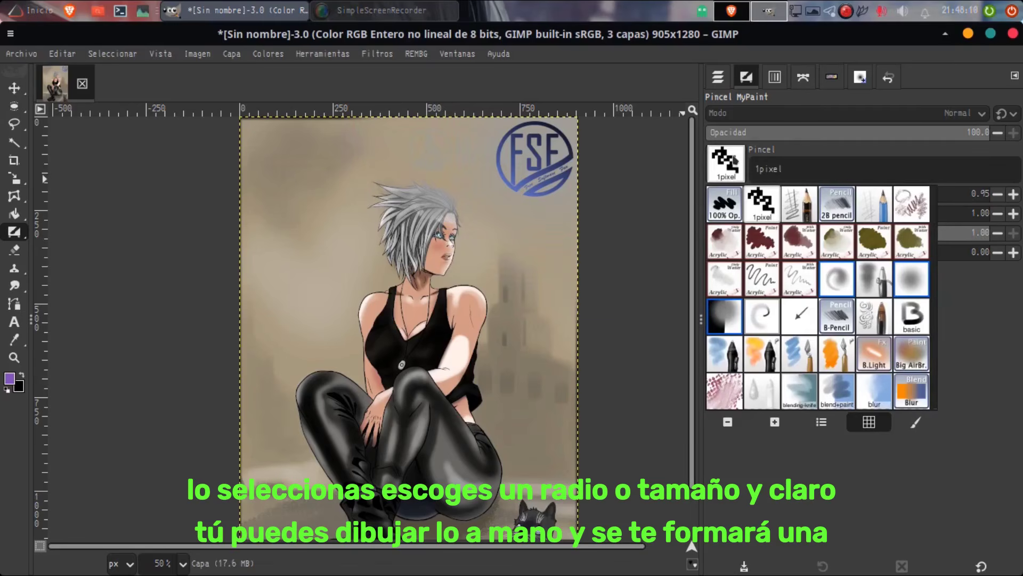
left_click(799, 315)
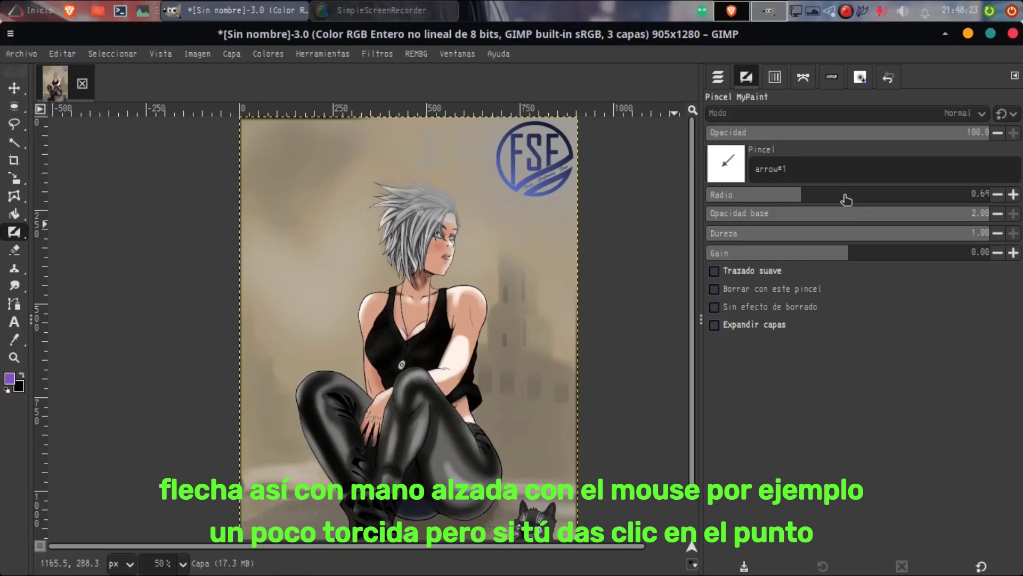
left_click_drag(847, 200, 880, 200)
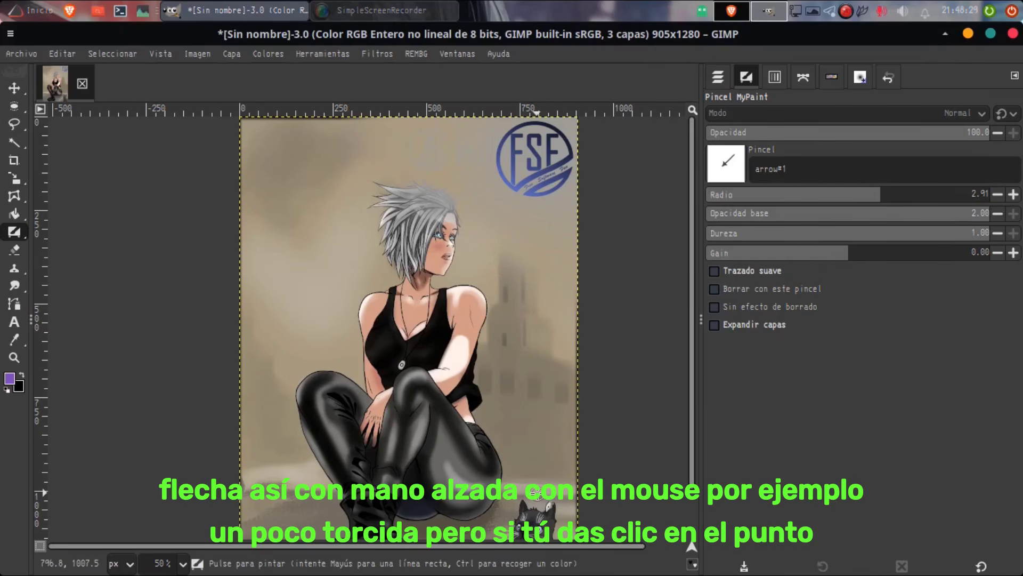
Step: Try a large freehand arrow pointing down at the cat, and undo it
left_click_drag(538, 506, 534, 322)
key("ctrl")
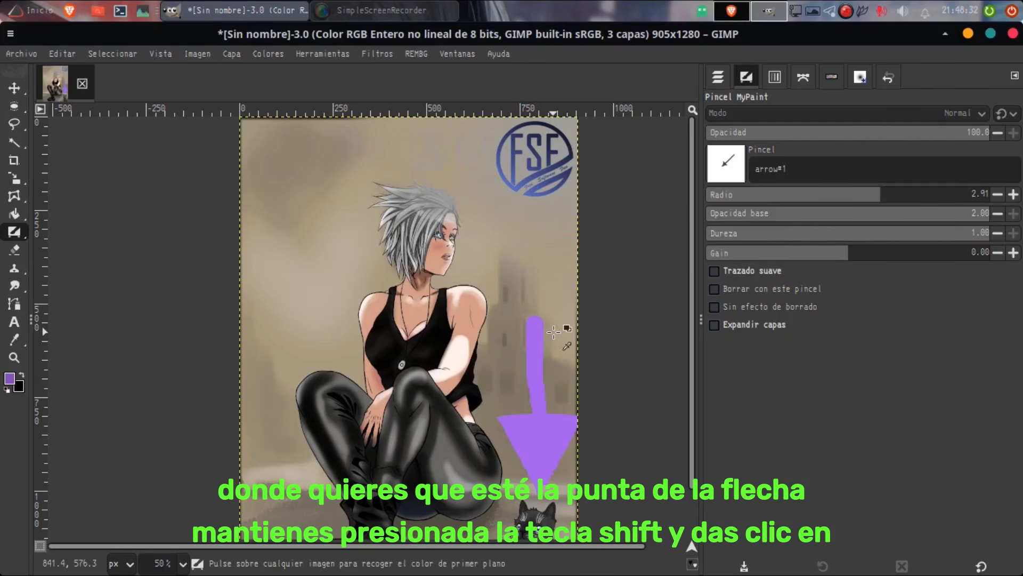
key("ctrl+z")
Step: Change the foreground color to a darker, more saturated purple
left_click(9, 378)
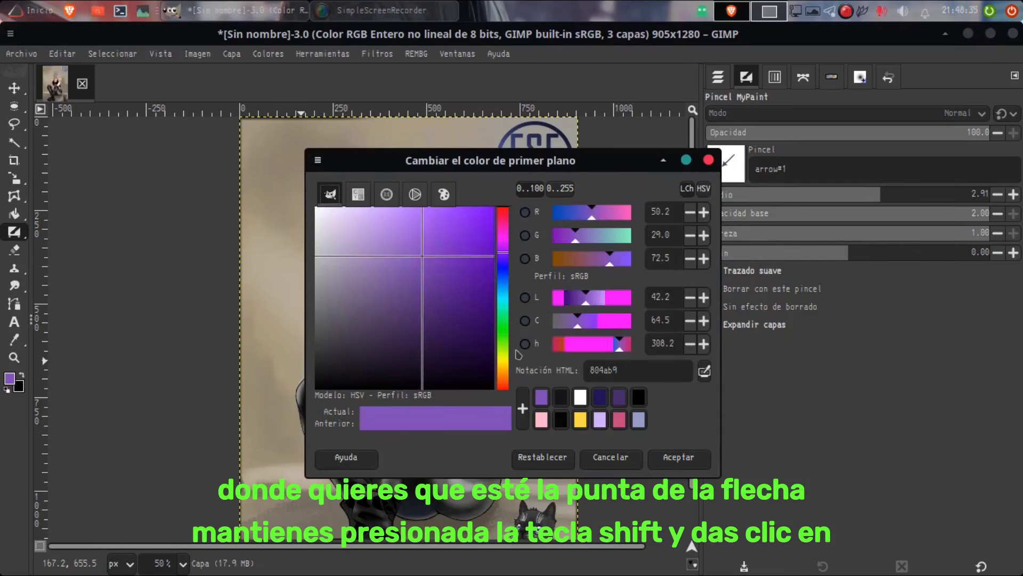
left_click(488, 326)
left_click(677, 457)
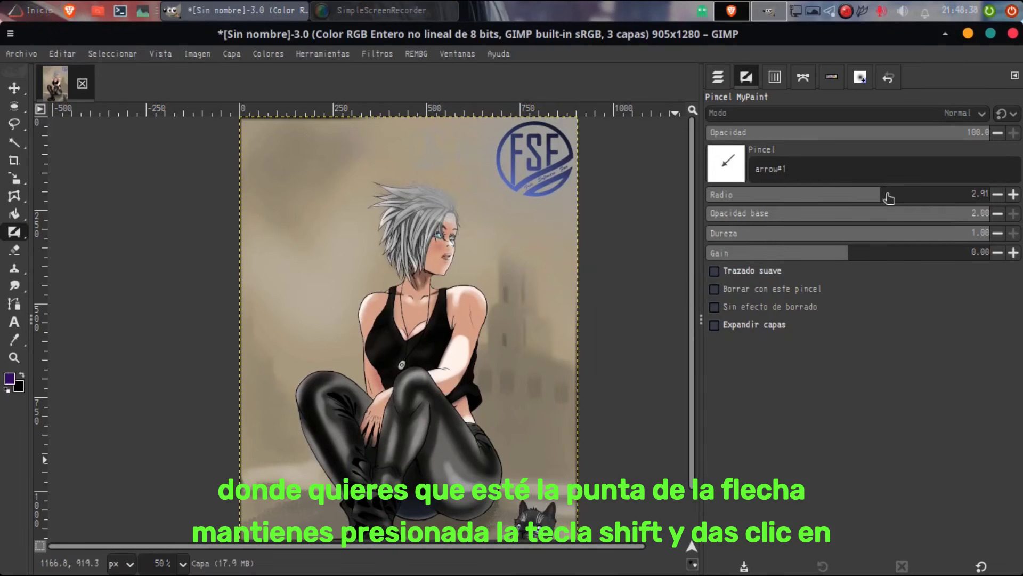
Step: Draw arrows pointing at the cat and the FSF logo with radius 1.12, and a straight one toward the knee with radius 1.95
left_click_drag(889, 197, 817, 196)
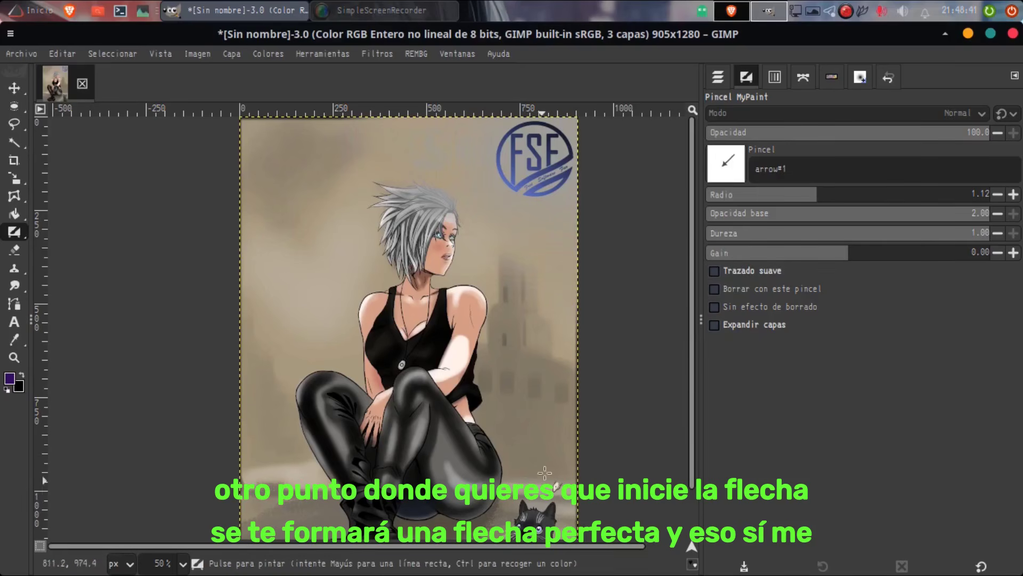
left_click_drag(544, 472, 547, 421)
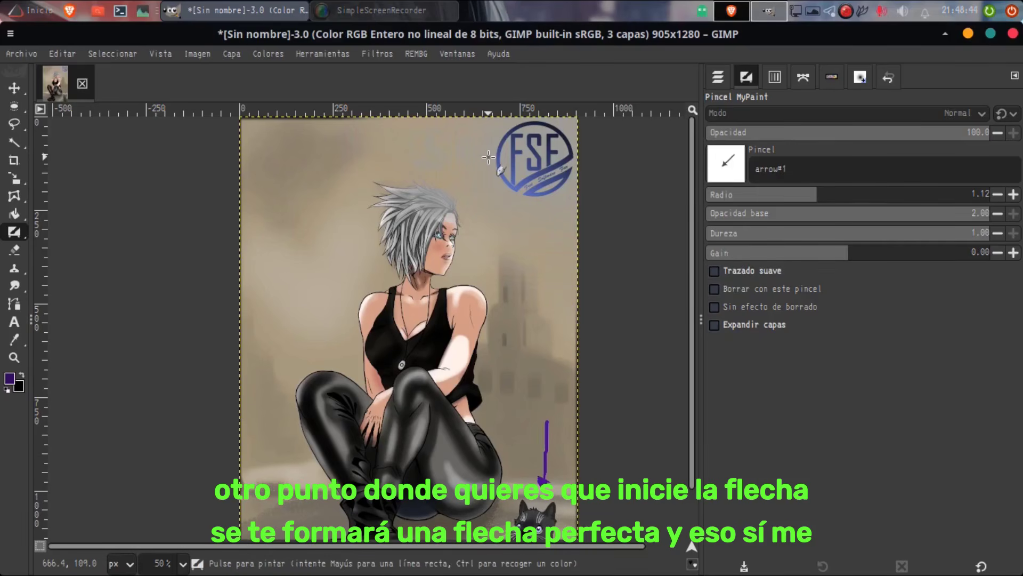
left_click_drag(488, 157, 385, 158)
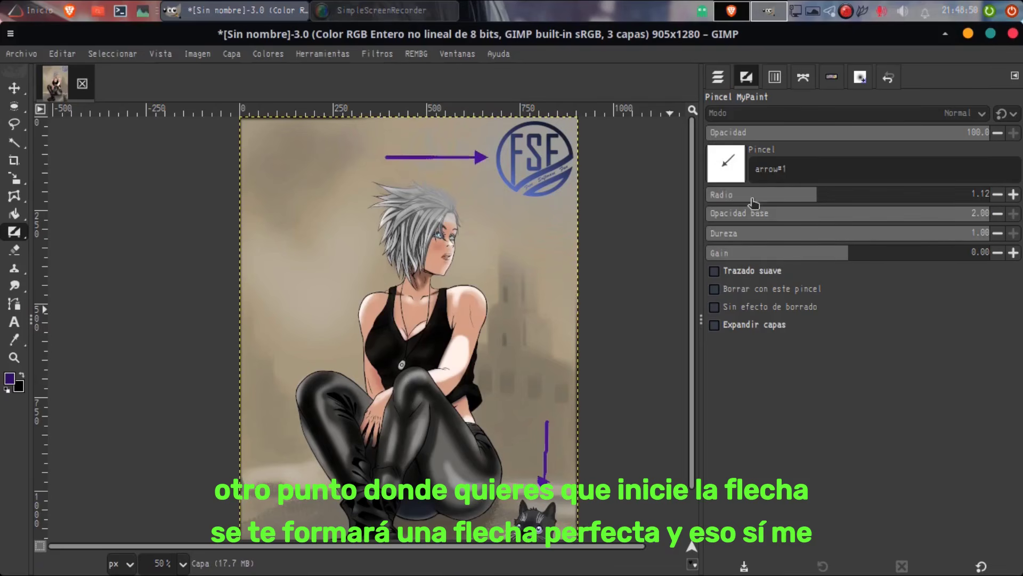
left_click(845, 194)
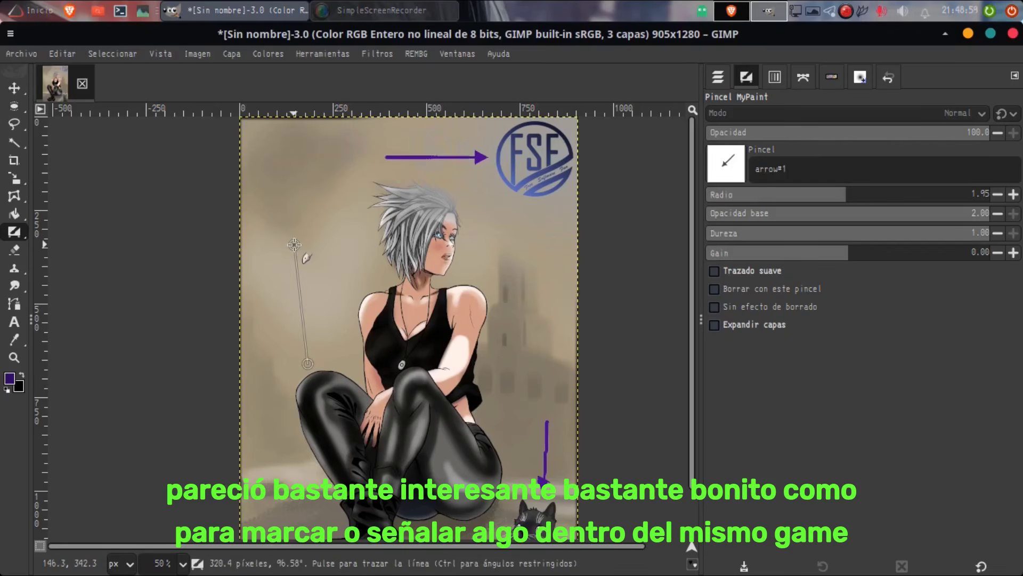
left_click_drag(296, 243, 307, 361)
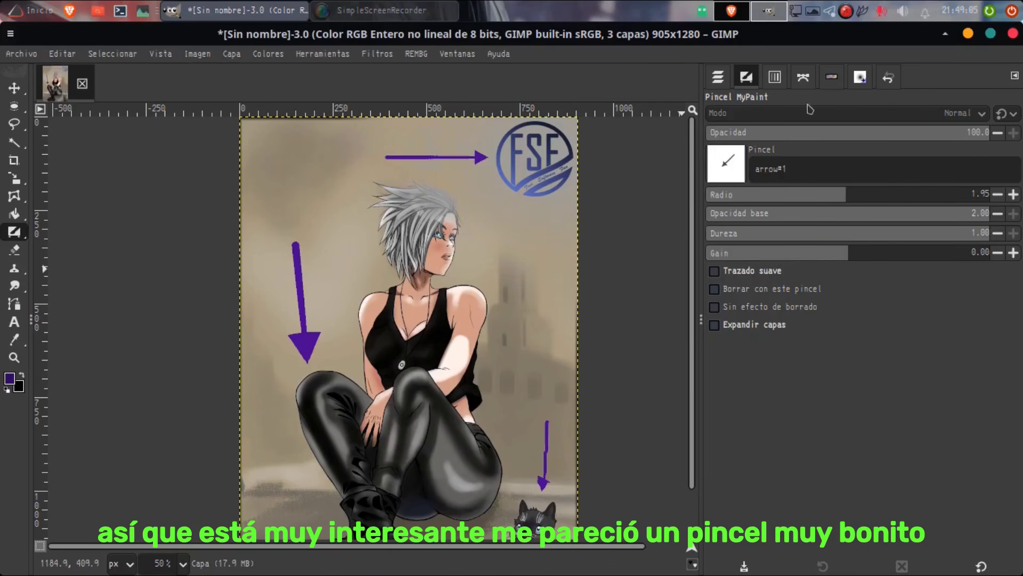
Step: Hide the Capa layer holding the arrows and widen the canvas area beside the layer list
left_click(717, 76)
left_click(717, 197)
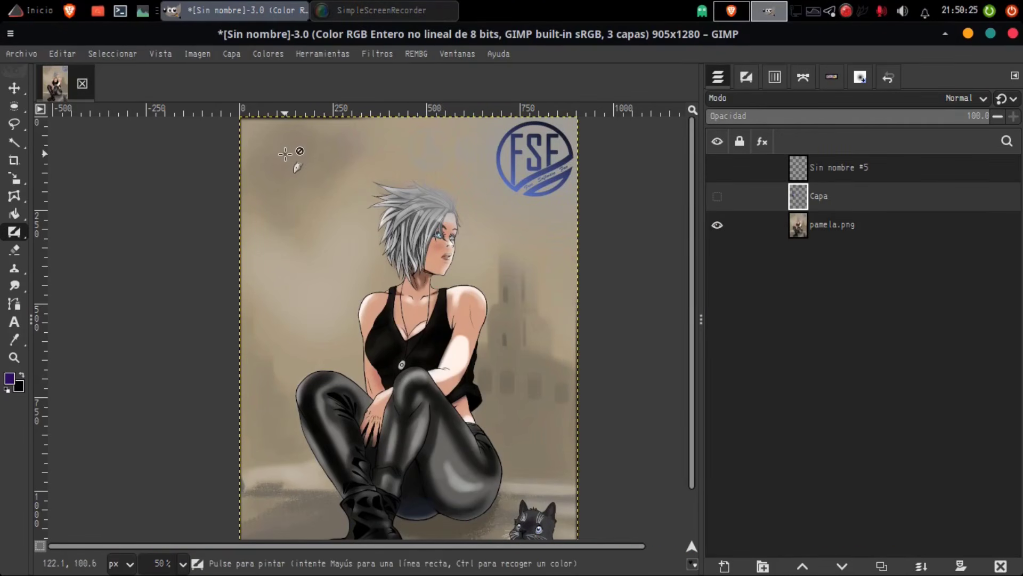
scroll(285, 154, "up", 3)
scroll(240, 244, "up", 1)
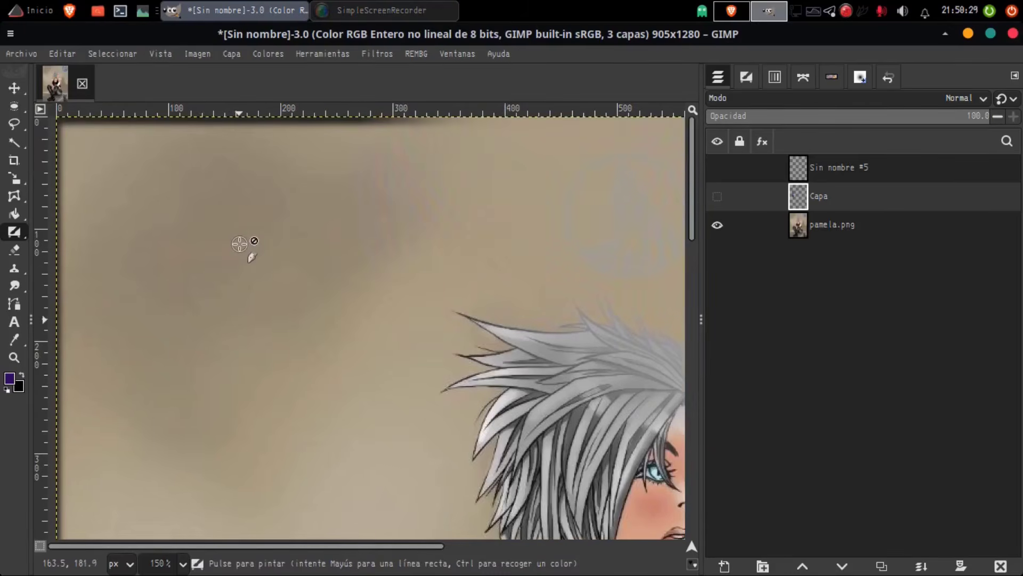
scroll(240, 244, "down", 1)
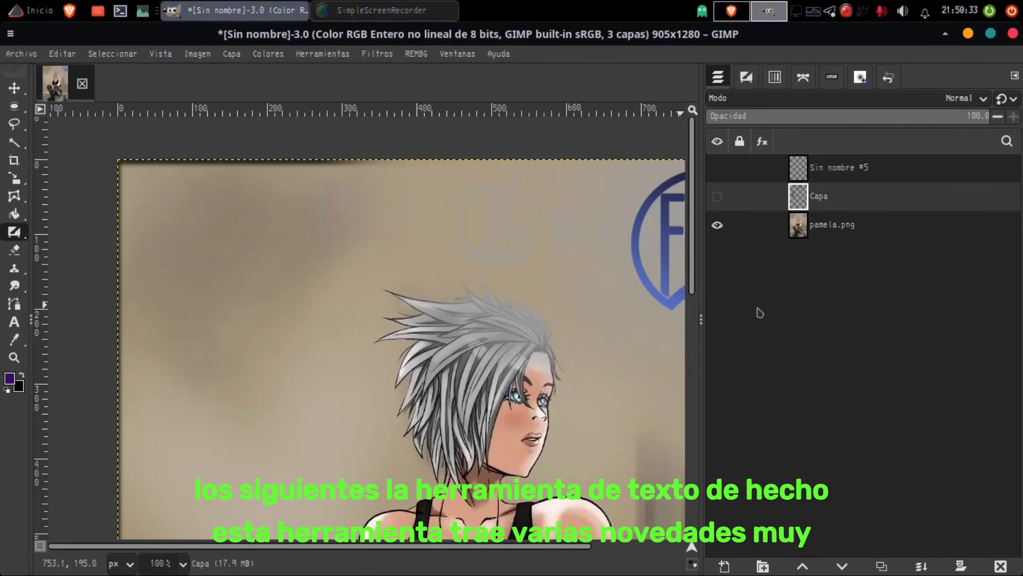
left_click_drag(702, 323, 800, 322)
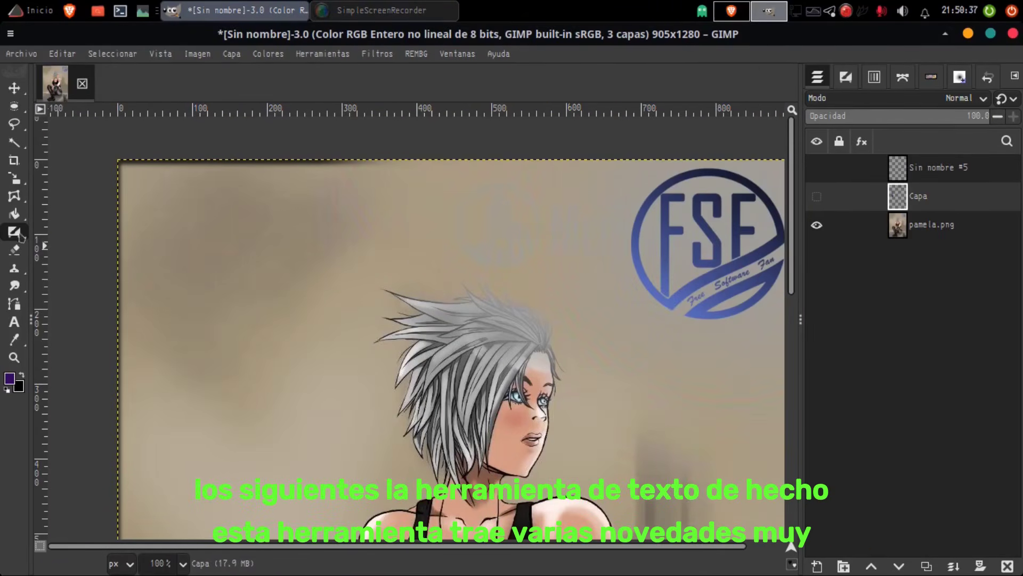
Step: Add a text box across the upper part of the illustration, enter "Metengerstein" with the Text tool, and select the whole word
left_click(14, 321)
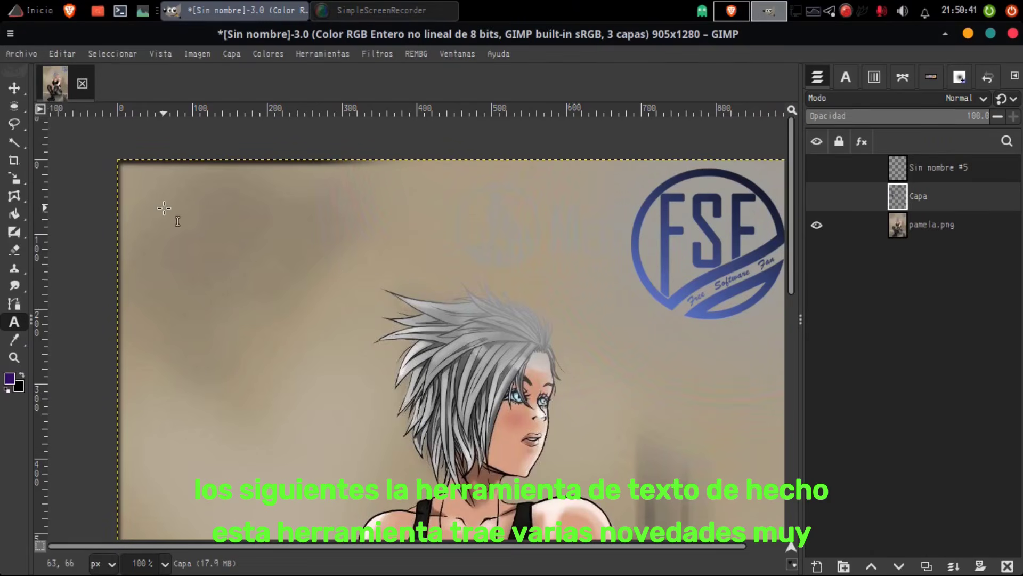
scroll(164, 208, "down", 1)
left_click_drag(350, 229, 379, 330)
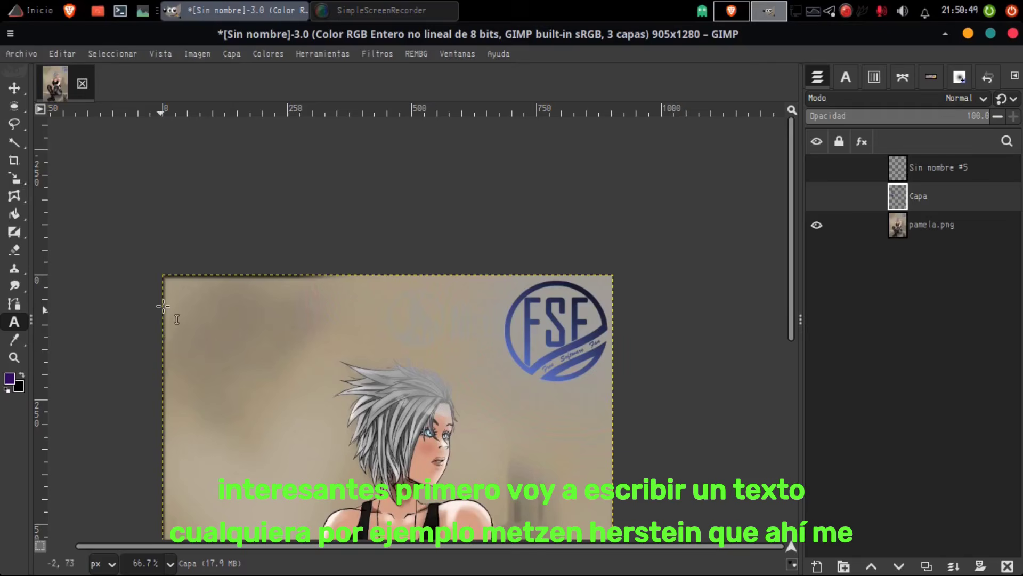
left_click_drag(194, 295, 479, 353)
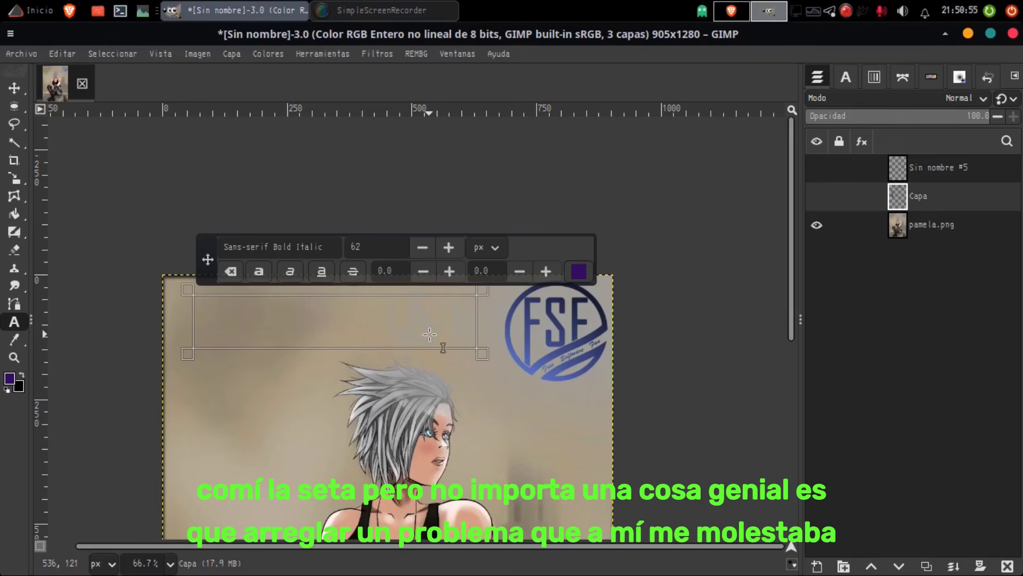
type("Metengerstein")
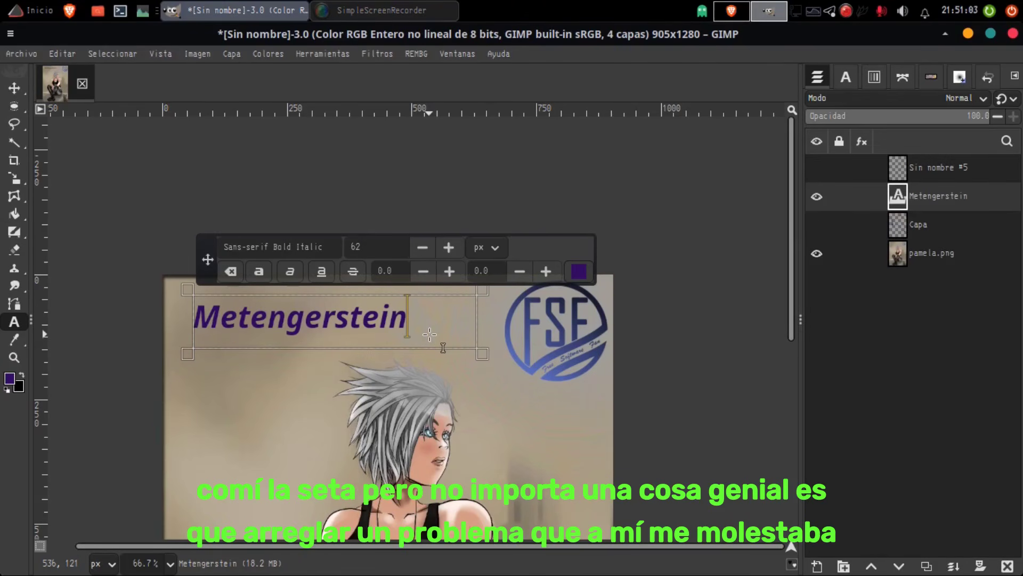
left_click_drag(425, 330, 186, 320)
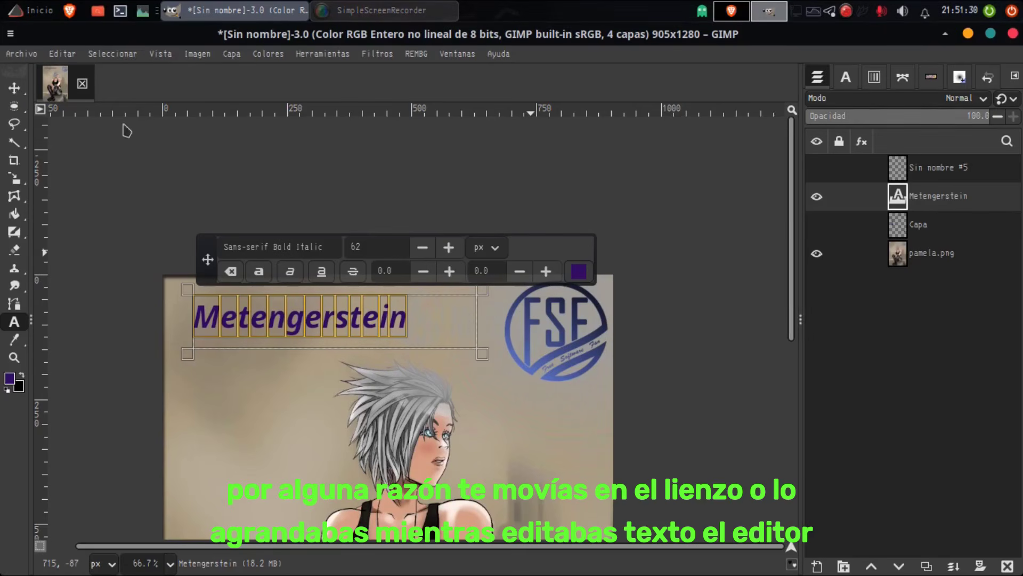
Step: Switch to the Move tool, view the Metengerstein text at 300% zoom, and reopen its layer for on-canvas editing
key("m")
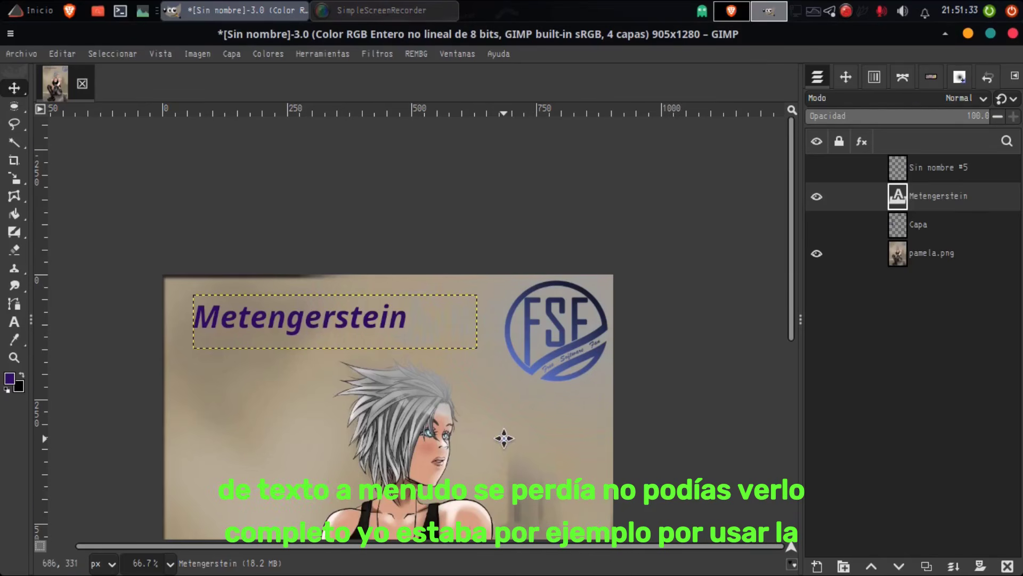
left_click_drag(504, 438, 715, 398)
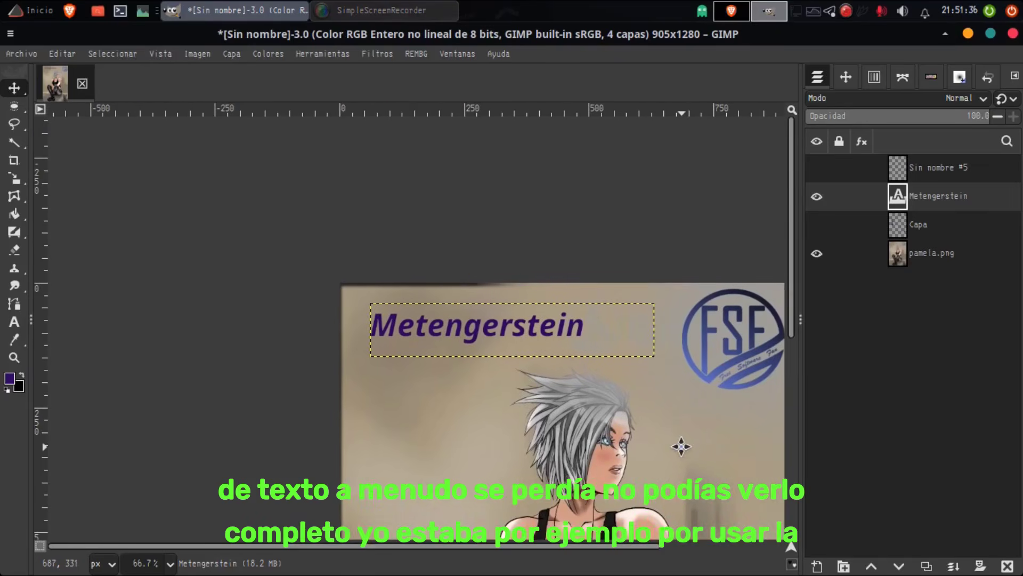
scroll(677, 446, "up", 2, "ctrl")
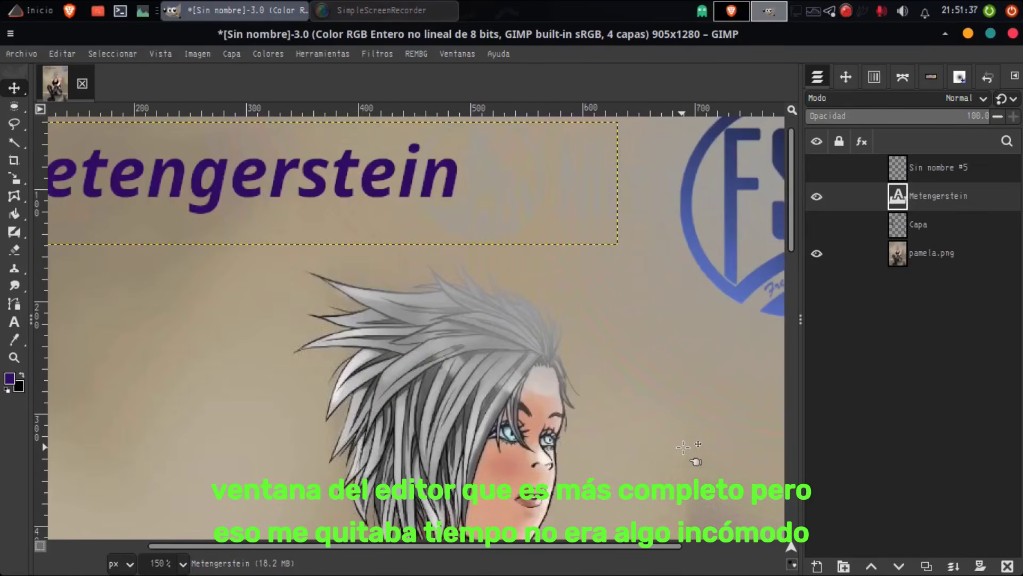
left_click_drag(385, 373, 649, 418)
scroll(652, 423, "up", 2, "ctrl")
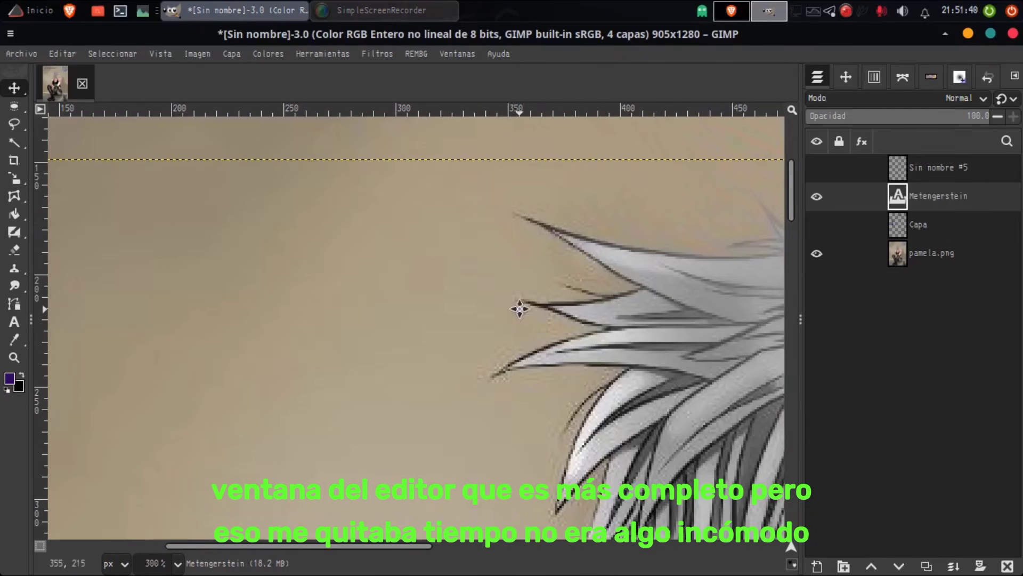
left_click_drag(521, 306, 876, 545)
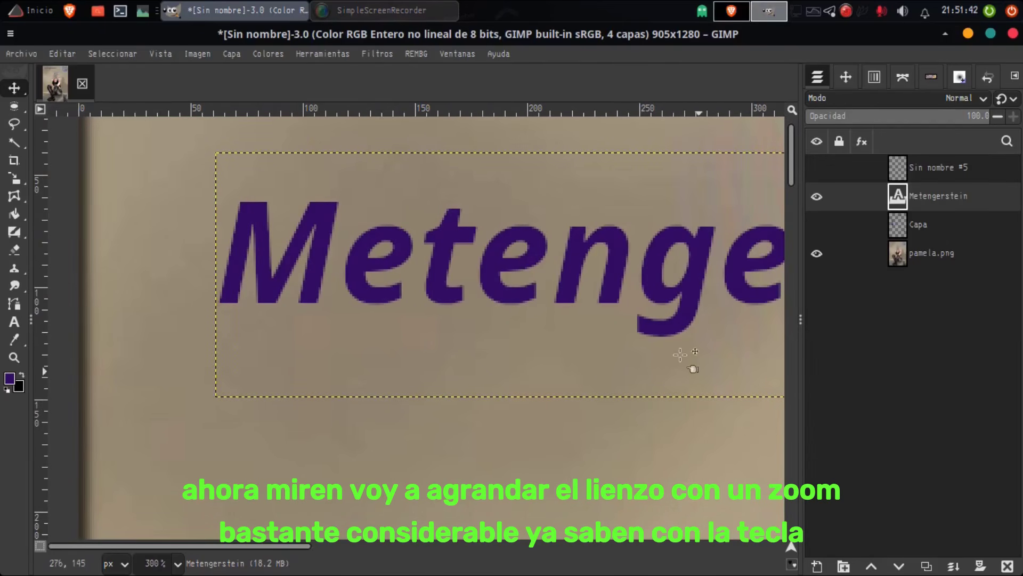
left_click_drag(567, 297, 580, 343)
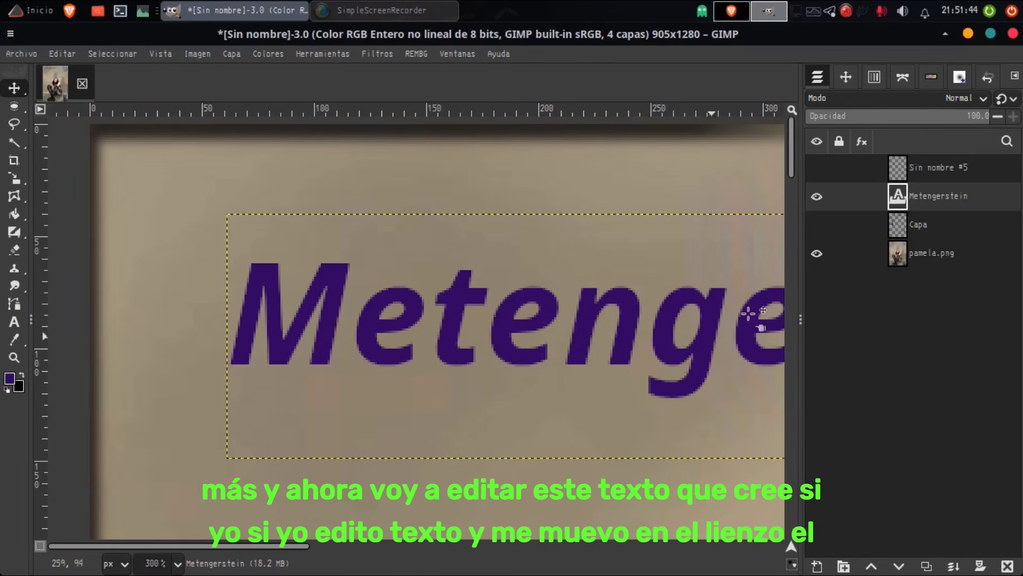
double_click(899, 197)
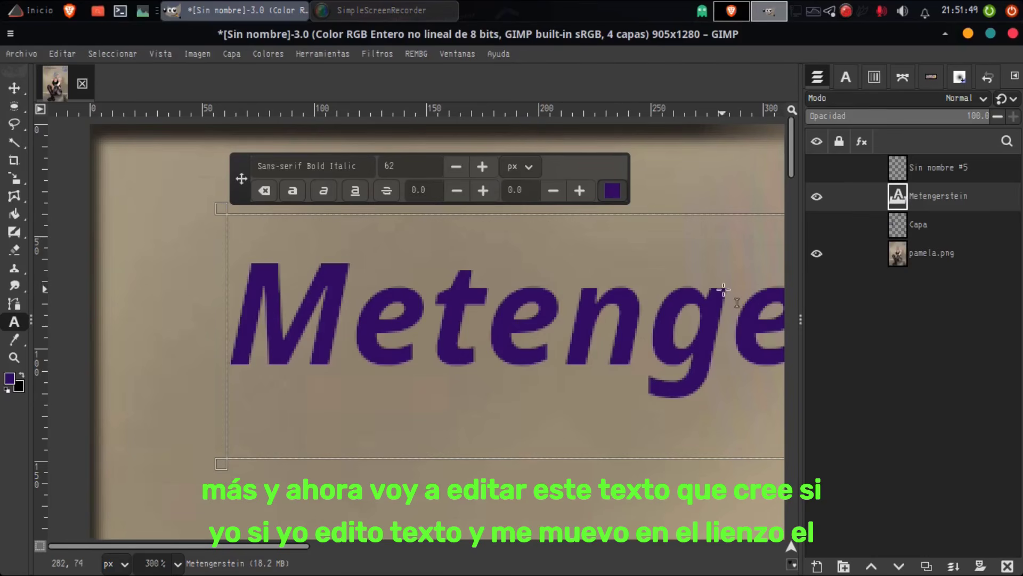
mouse_move(794, 175)
left_mouse_down()
mouse_move(794, 197)
mouse_move(794, 174)
left_mouse_up()
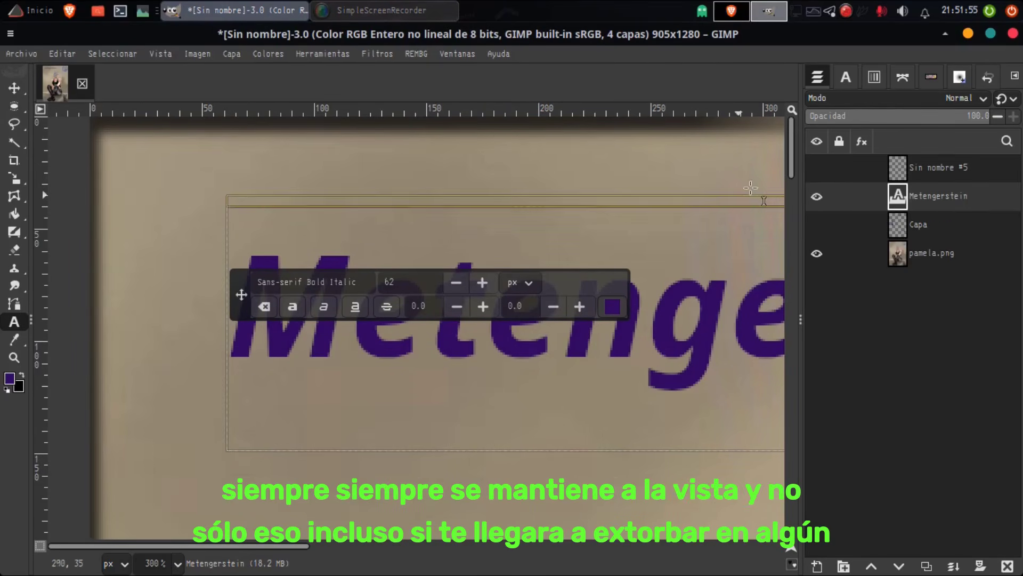
Step: Move the floating on-canvas text editor bar below the Metengerstein text and place it above the text box
mouse_move(794, 176)
left_mouse_down()
mouse_move(790, 224)
mouse_move(792, 163)
left_mouse_up()
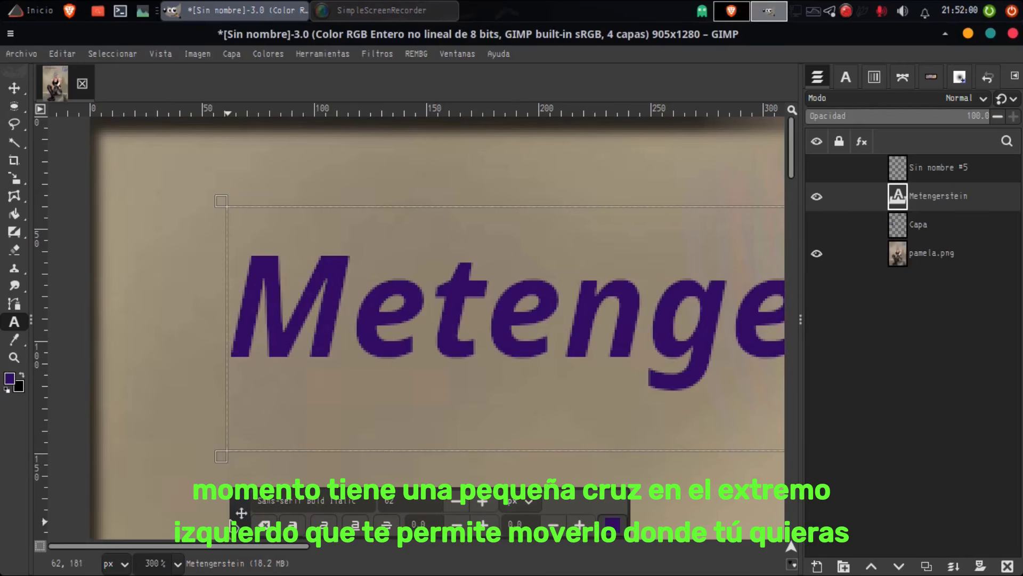
left_click_drag(243, 512, 189, 169)
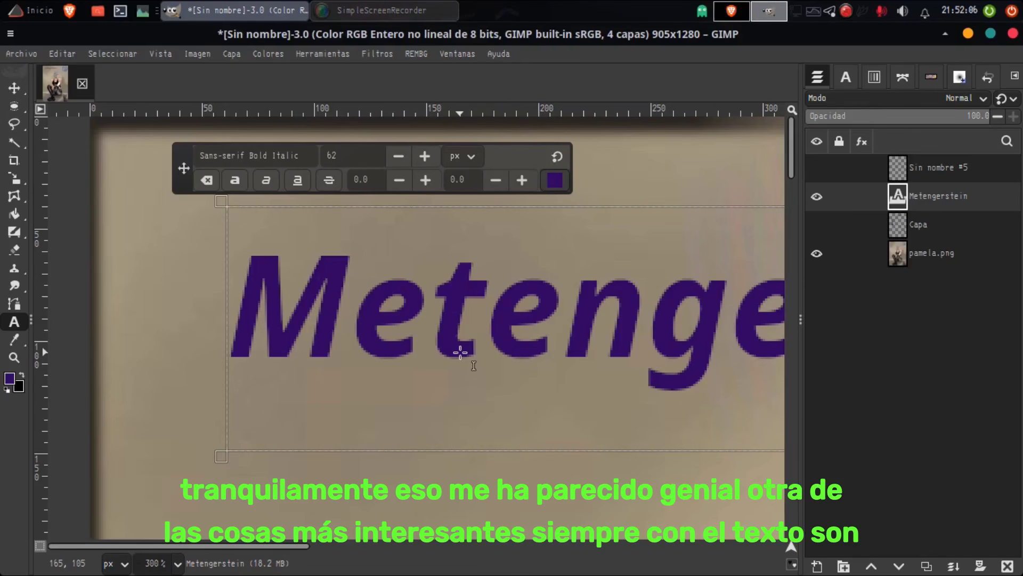
type("--")
scroll(461, 352, "down", 5)
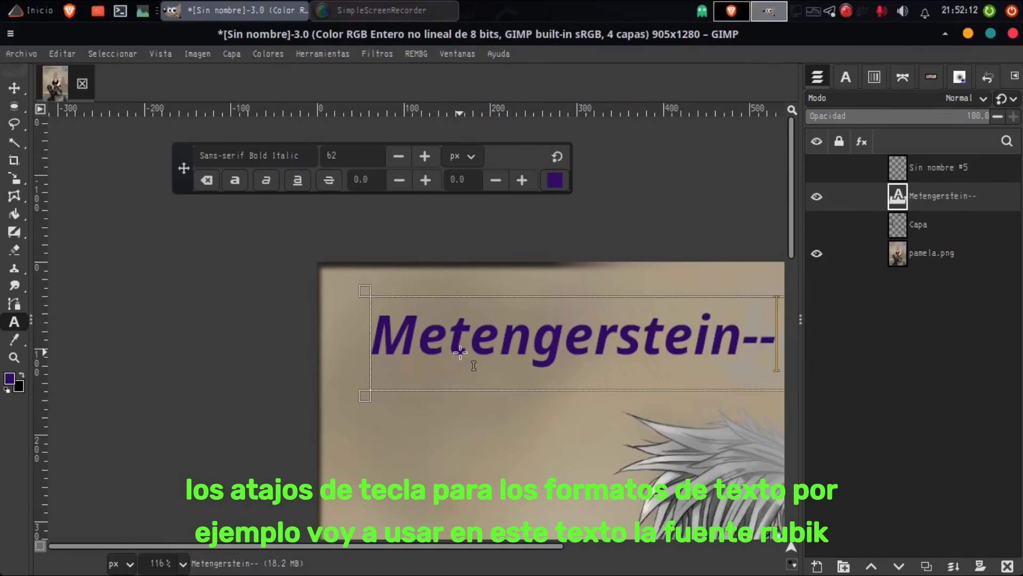
key("BackSpace")
key("BackSpace")
key("BackSpace")
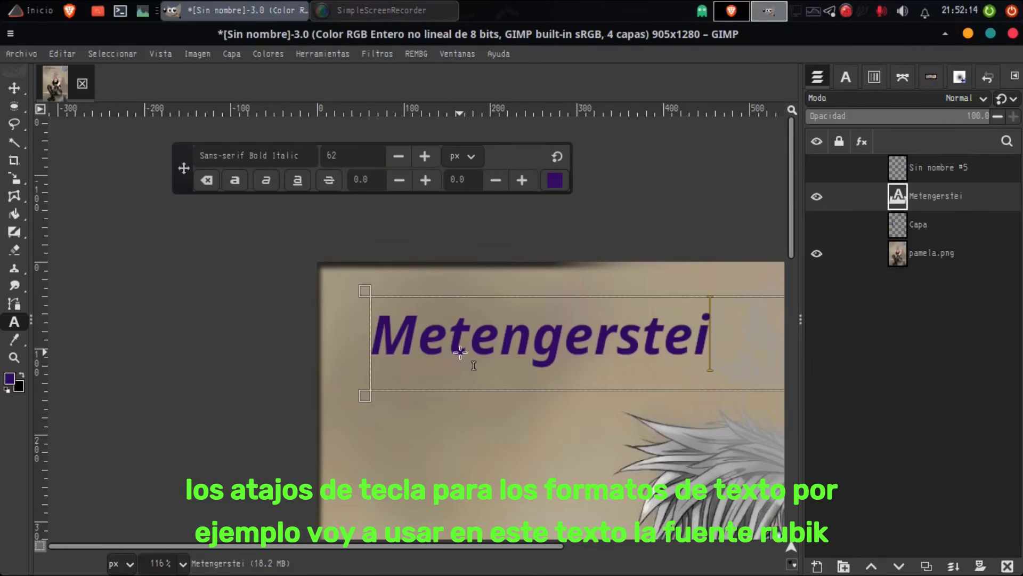
type("n")
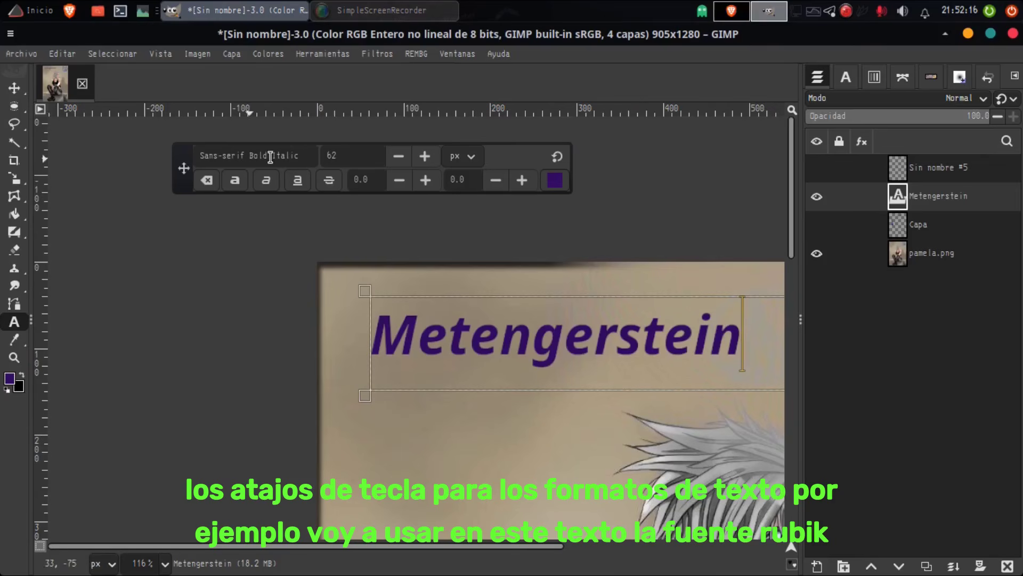
Step: Select the whole Metengerstein text and set its font to Rubik Regular
left_click(292, 155)
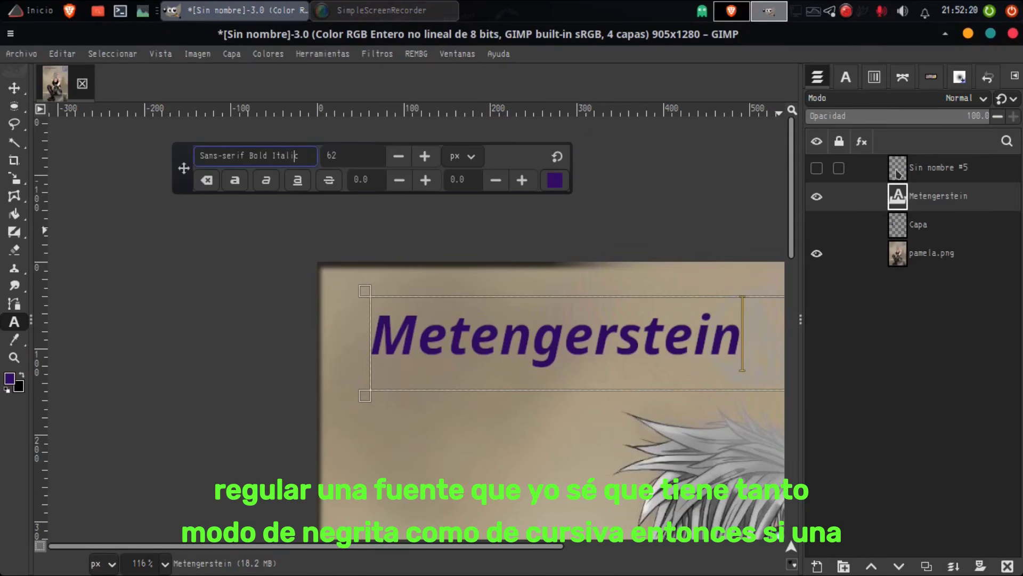
left_click(845, 77)
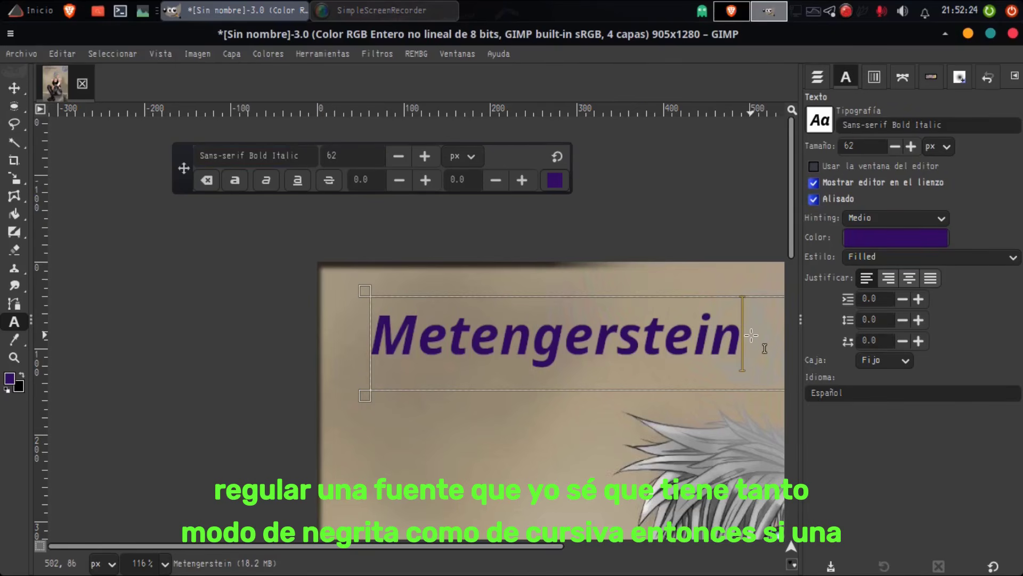
key("ctrl+a")
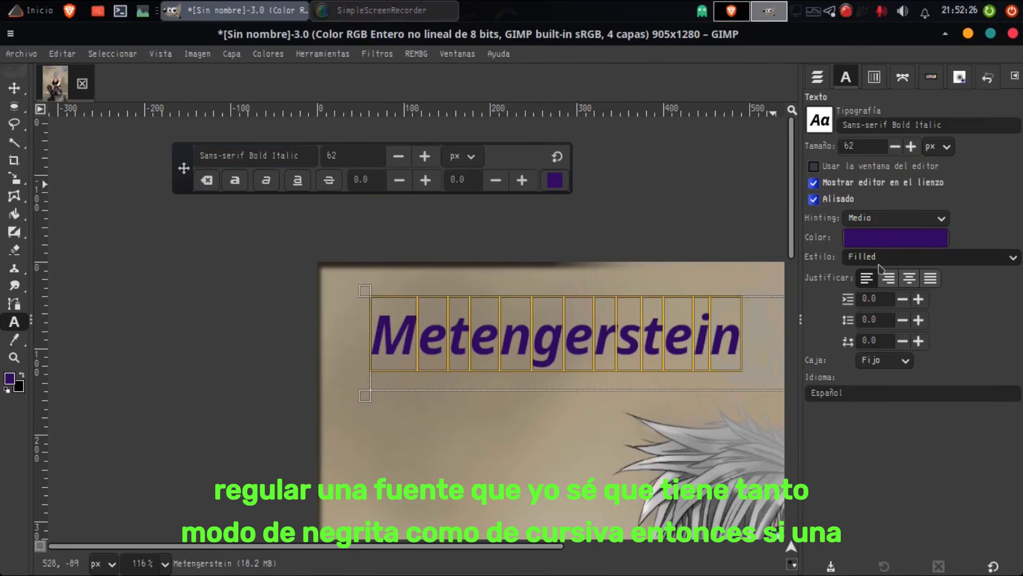
left_click(819, 119)
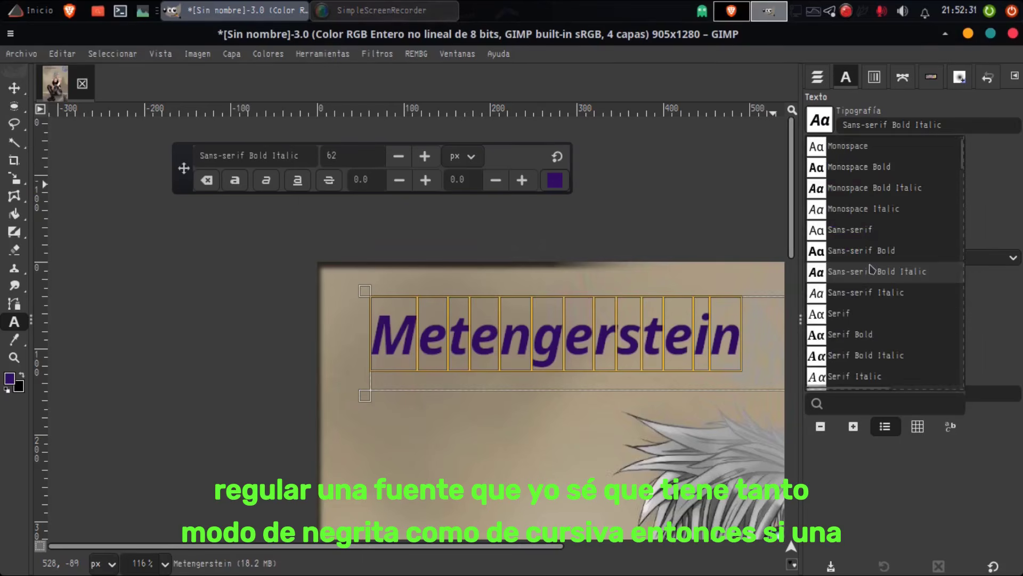
scroll(871, 270, "down", 20)
left_click_drag(962, 147, 961, 320)
scroll(871, 310, "down", 20)
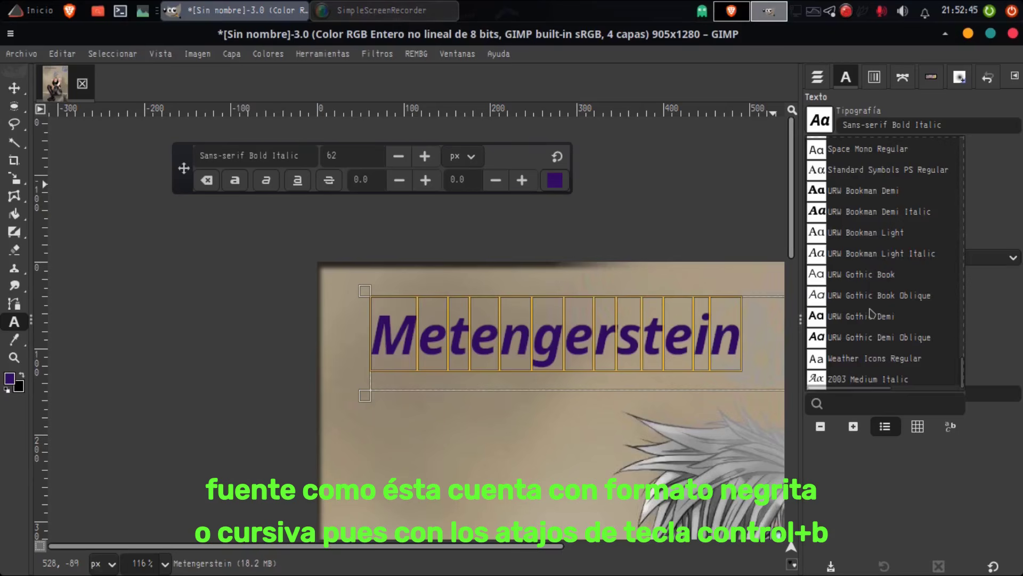
scroll(870, 313, "up", 10)
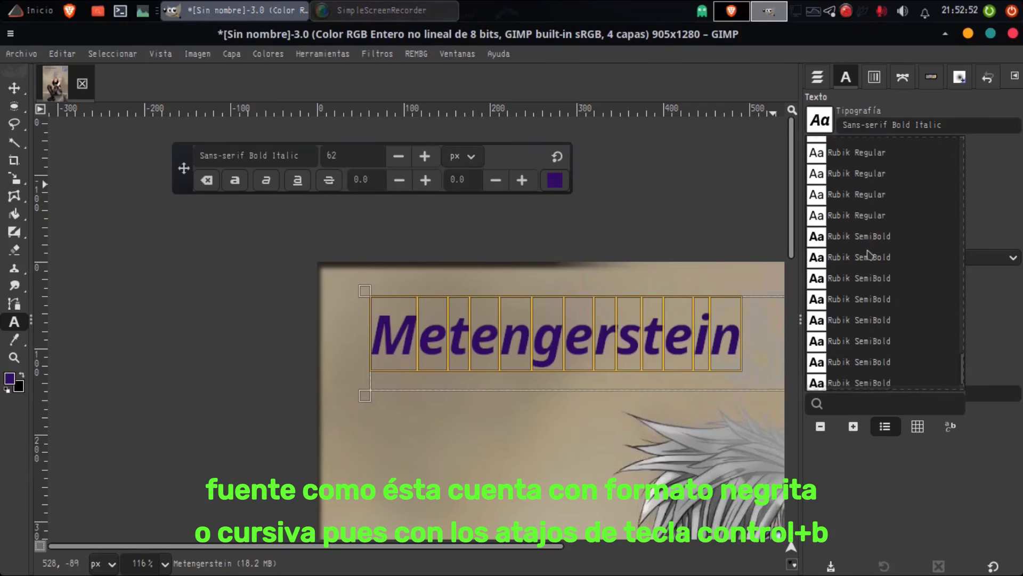
scroll(868, 255, "up", 2)
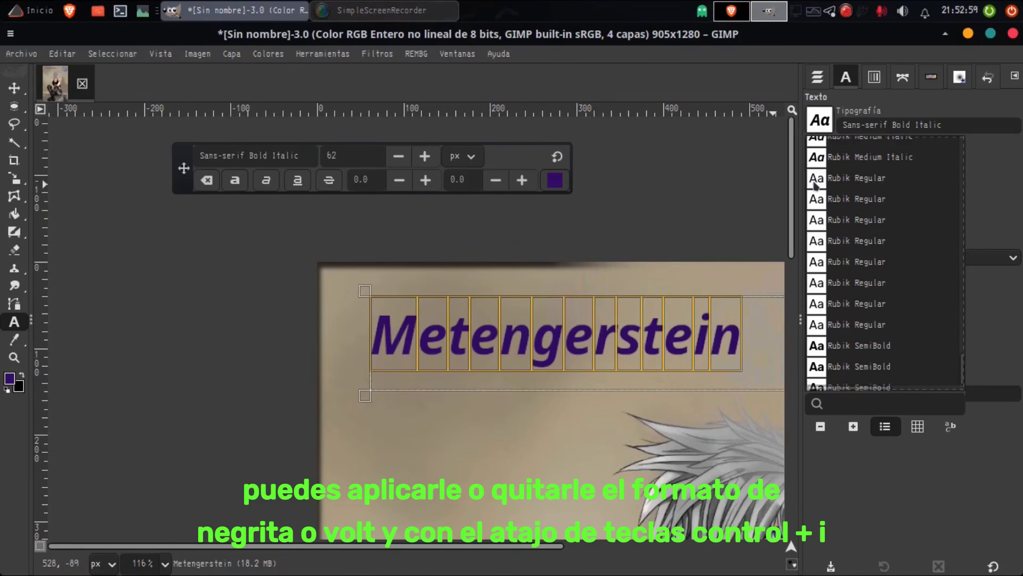
left_click(897, 186)
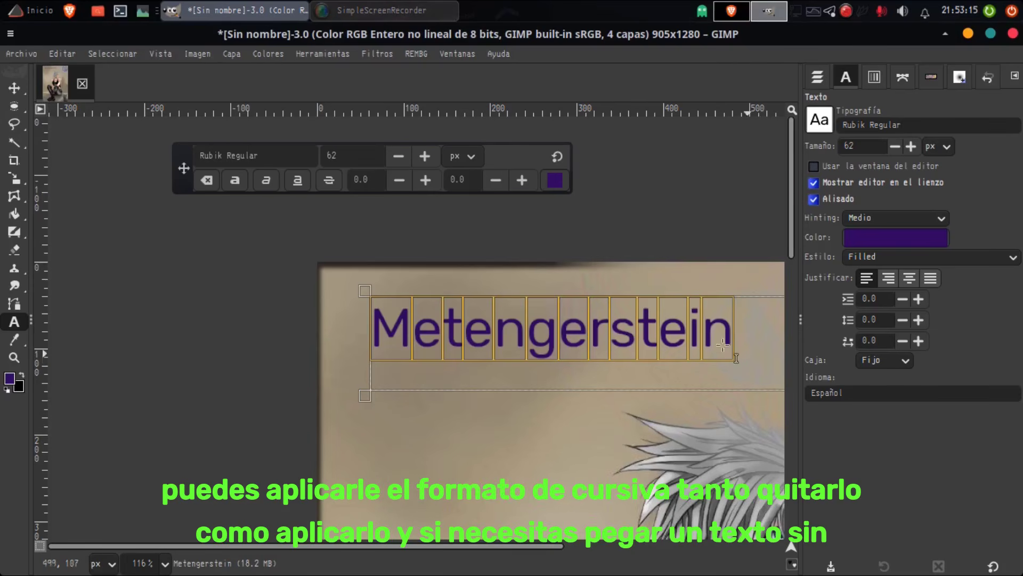
Step: Toggle bold and italic on and off across the whole Metengerstein text
left_click(636, 324)
key("ctrl+a")
key("ctrl+b")
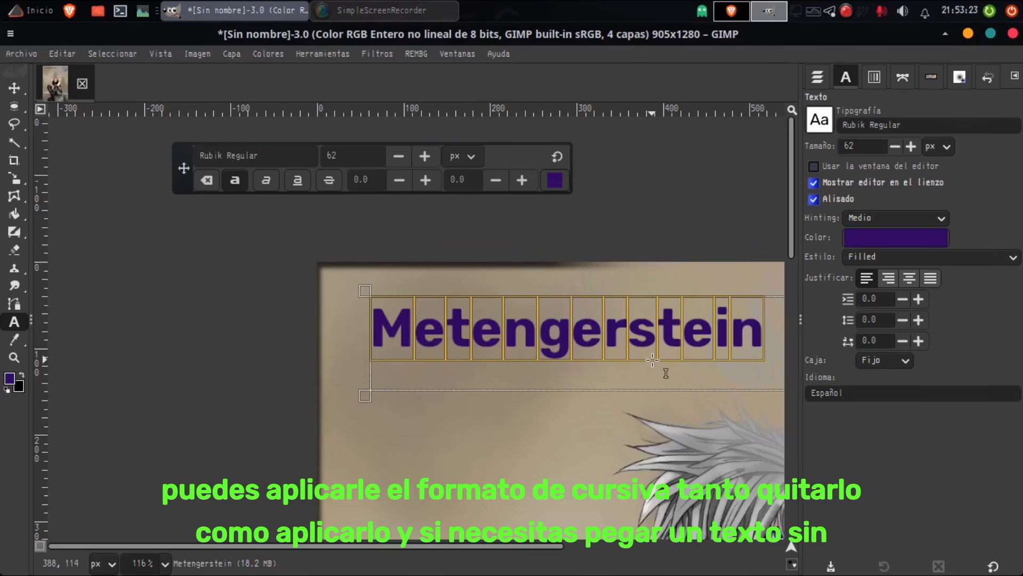
key("ctrl+i")
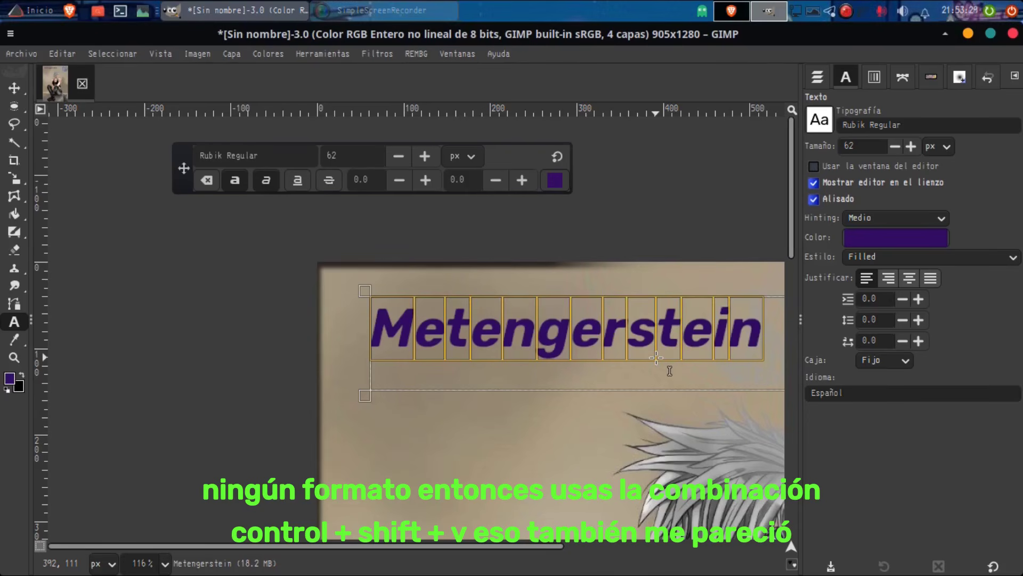
key("ctrl+i")
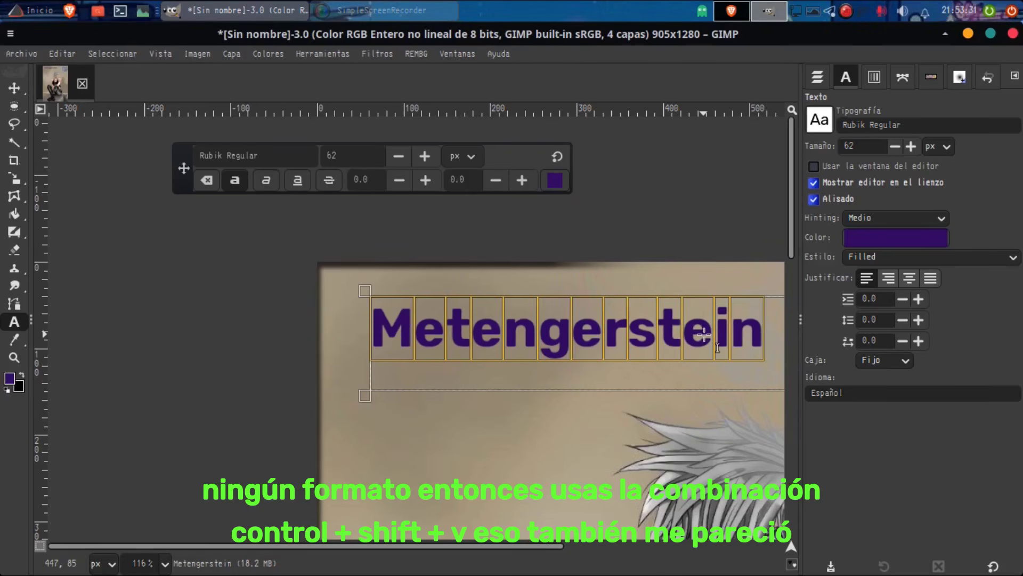
key("ctrl+b")
key("ctrl+b")
key("ctrl+i")
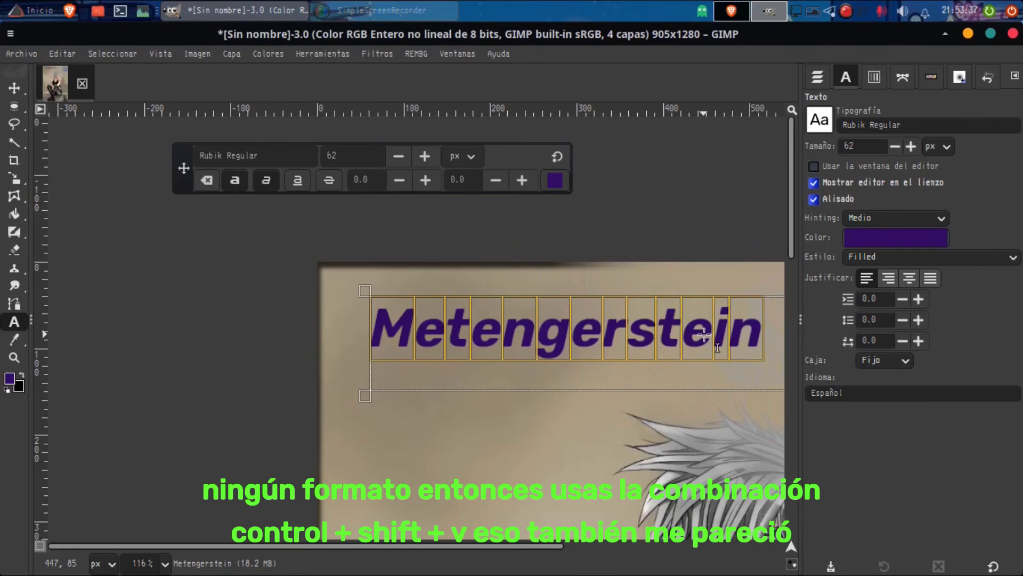
key("ctrl+b")
key("ctrl+i")
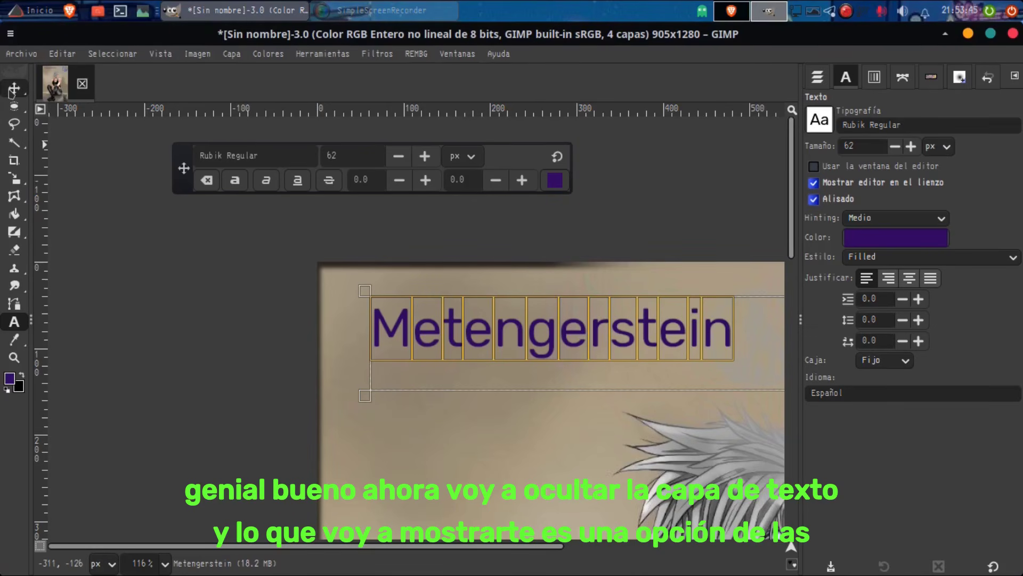
Step: Leave text editing with the Move tool, hide the Metengerstein text layer and make the pamela.png layer active
left_click(828, 81)
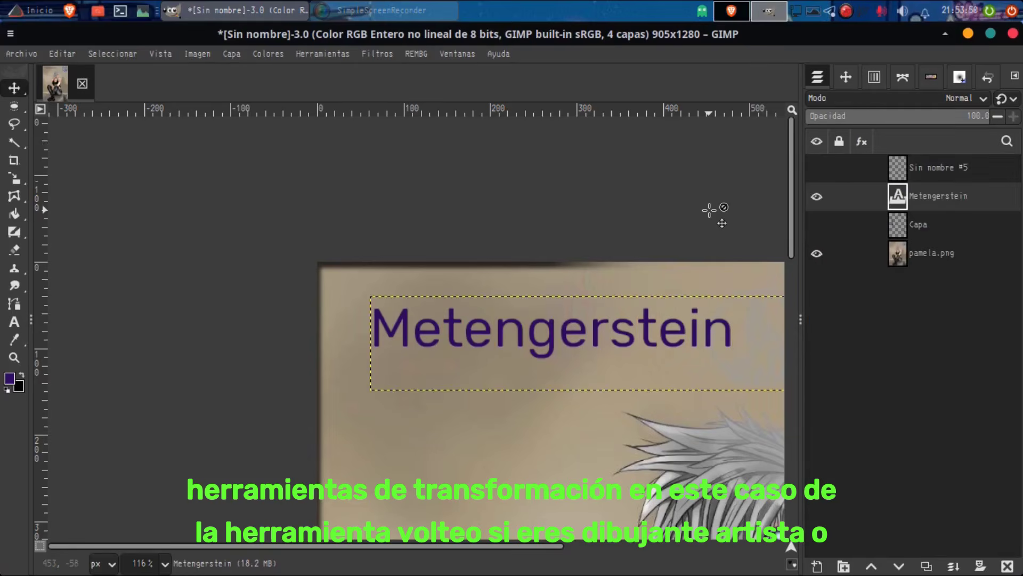
scroll(709, 210, "down", 3)
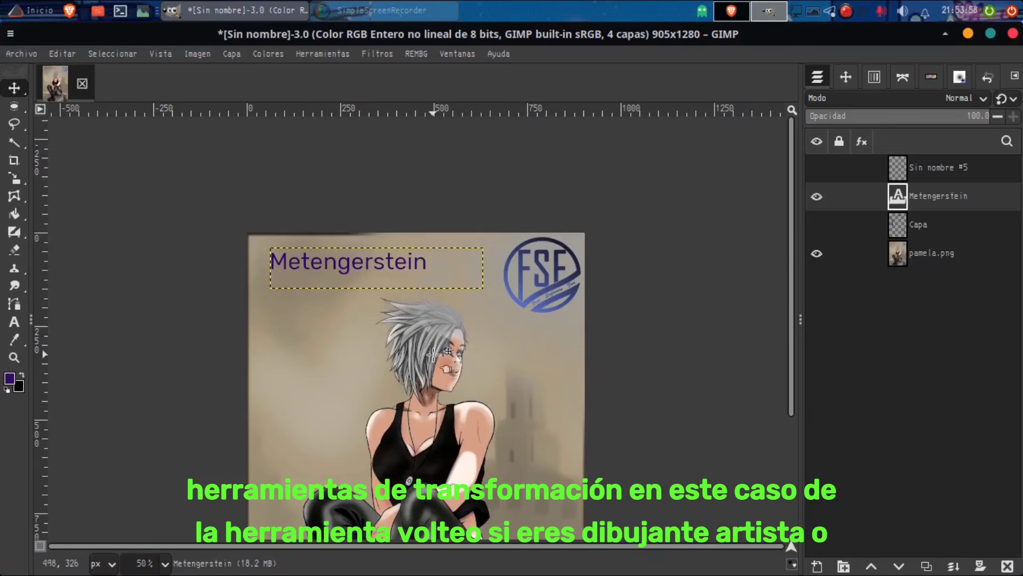
left_click_drag(433, 353, 418, 255)
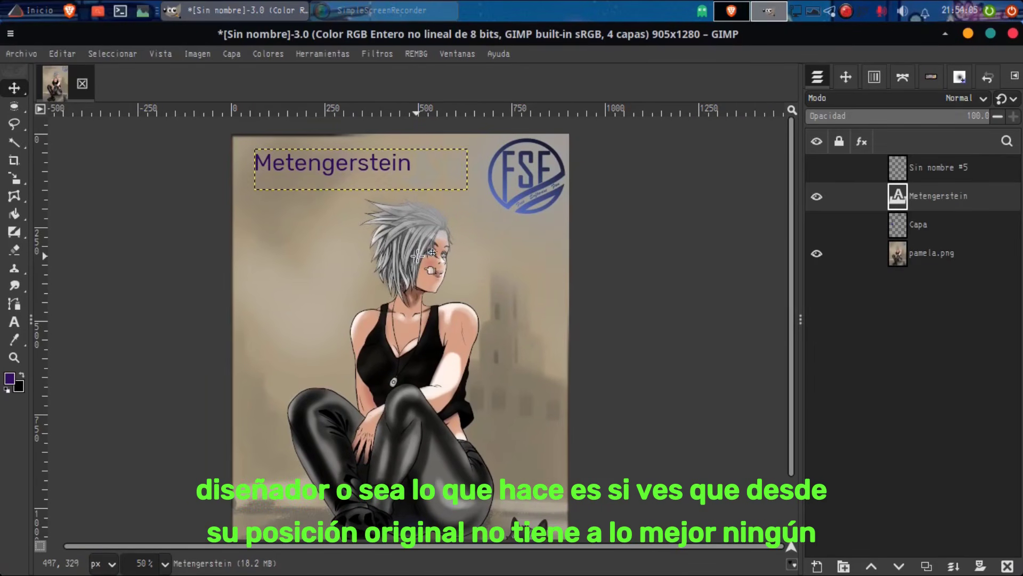
left_click(419, 254)
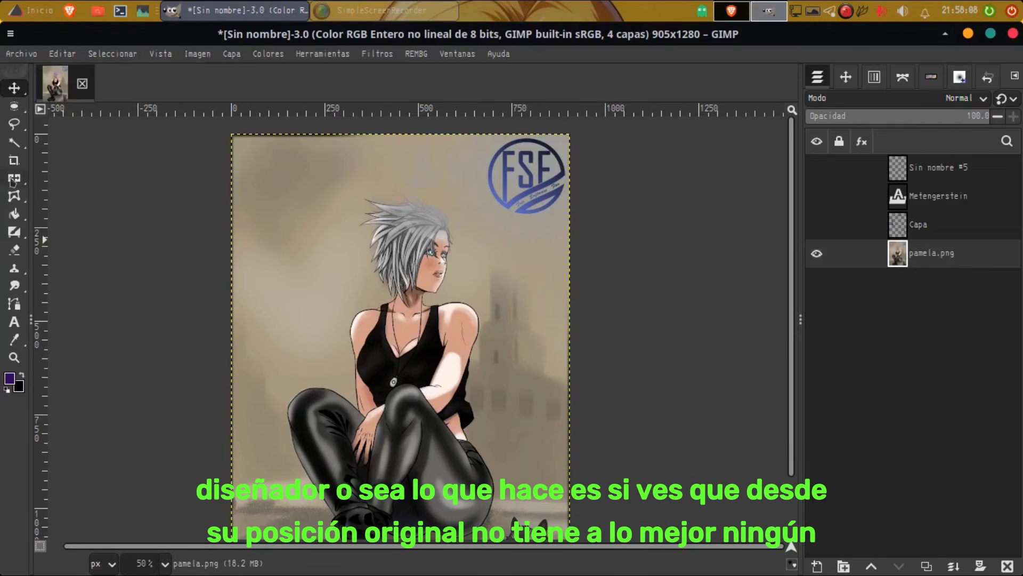
Step: Choose the Flip tool and flip the pamela.png layer back and forth
mouse_move(18, 181)
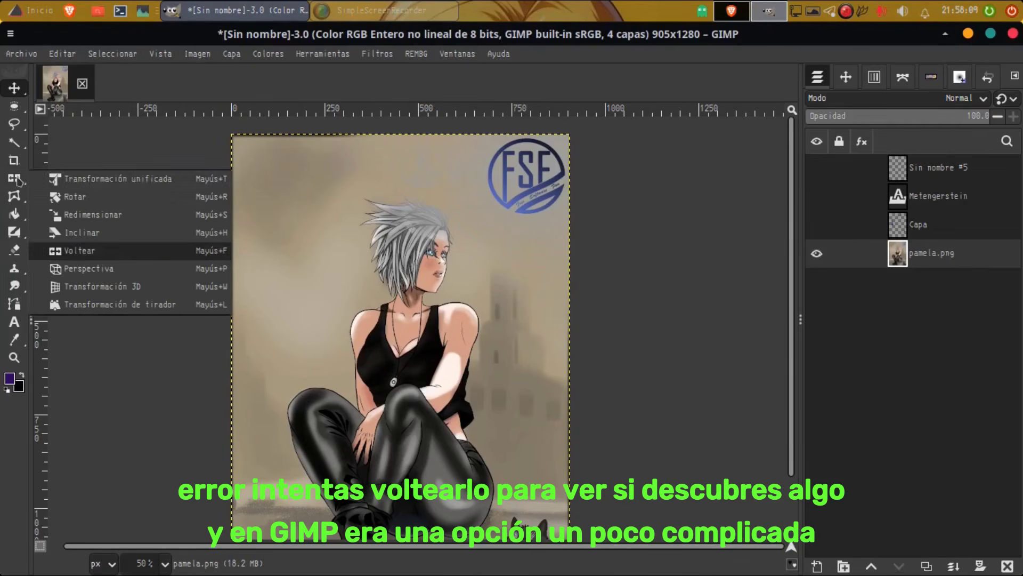
left_click(93, 253)
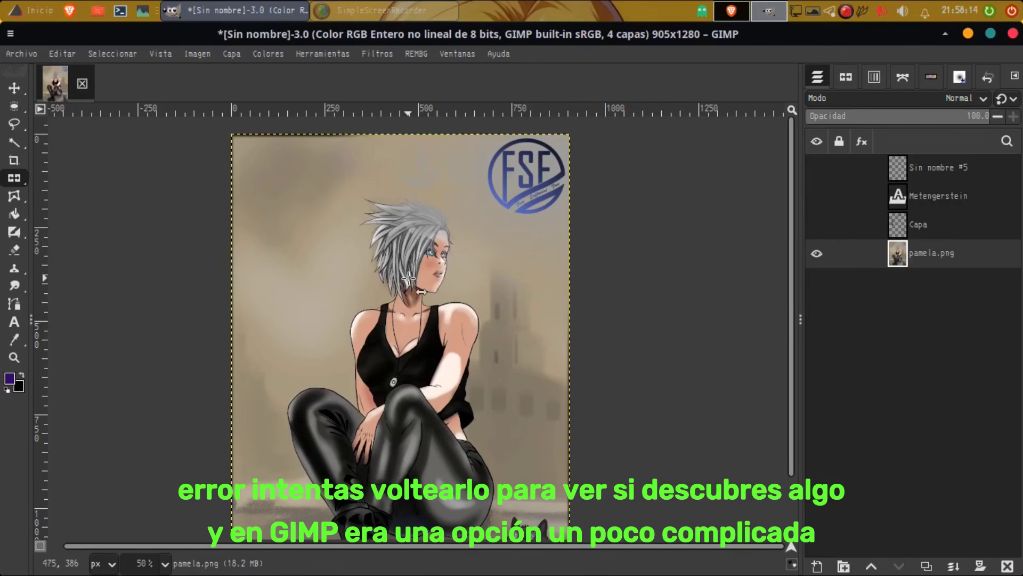
left_click(291, 252)
left_click(291, 252)
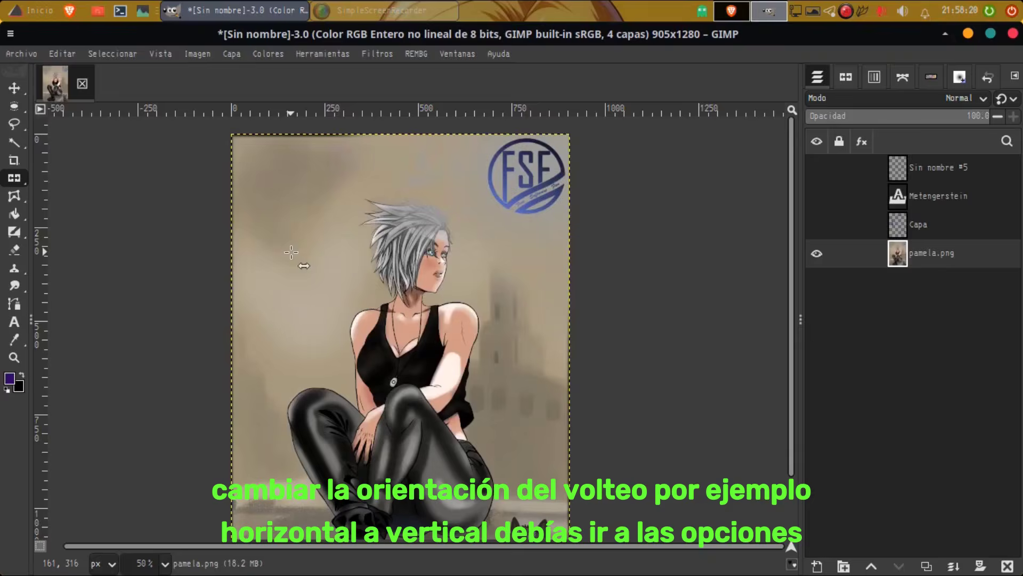
left_click(291, 252)
left_click(290, 252)
left_click(291, 252)
left_click(291, 252)
left_click(291, 252, "ctrl")
left_click(291, 252, "ctrl")
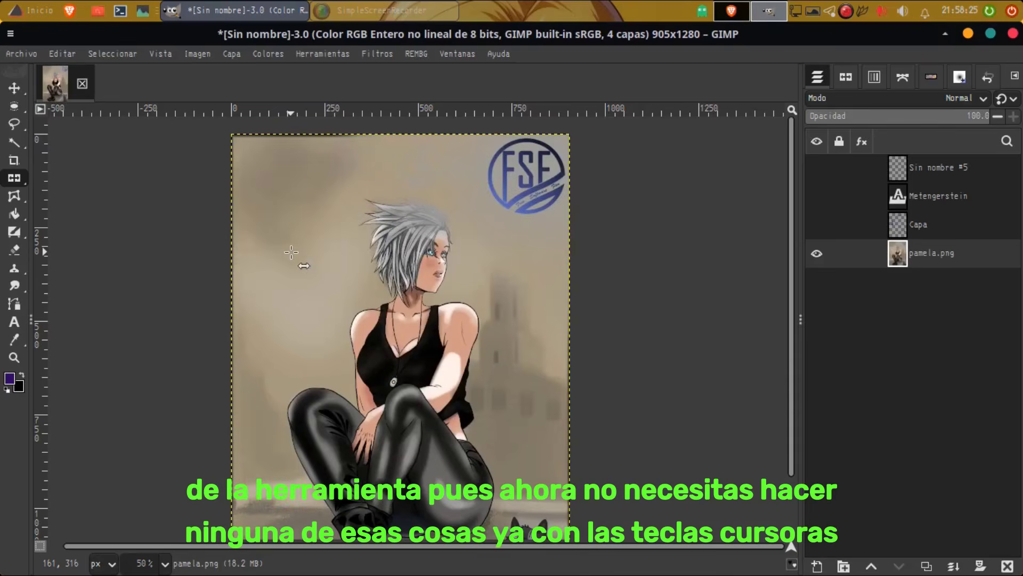
Step: Flip the pamela.png layer vertically and back, and mirror it horizontally several times
left_click(291, 252, "ctrl")
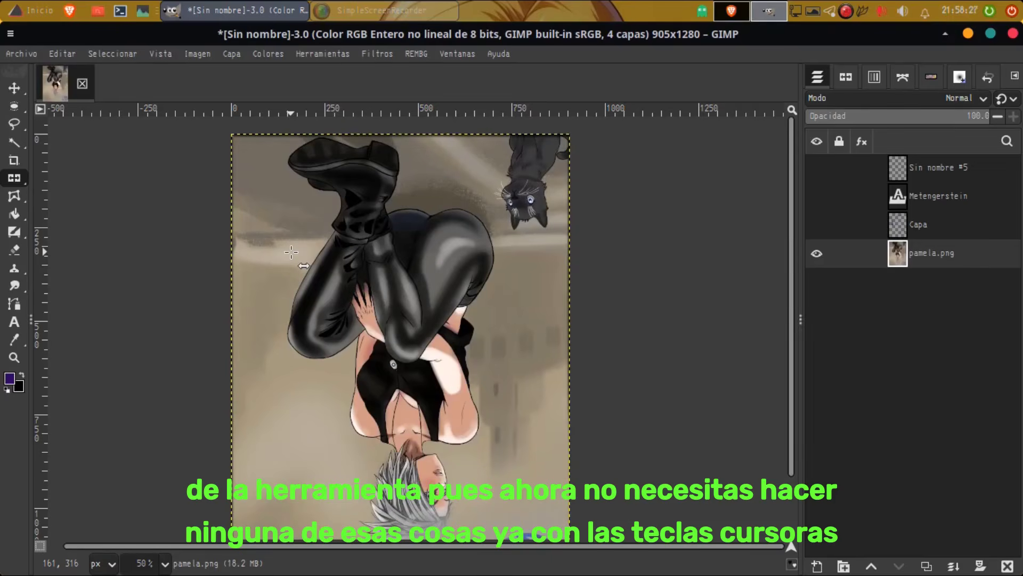
left_click(291, 252, "ctrl")
left_click(291, 252)
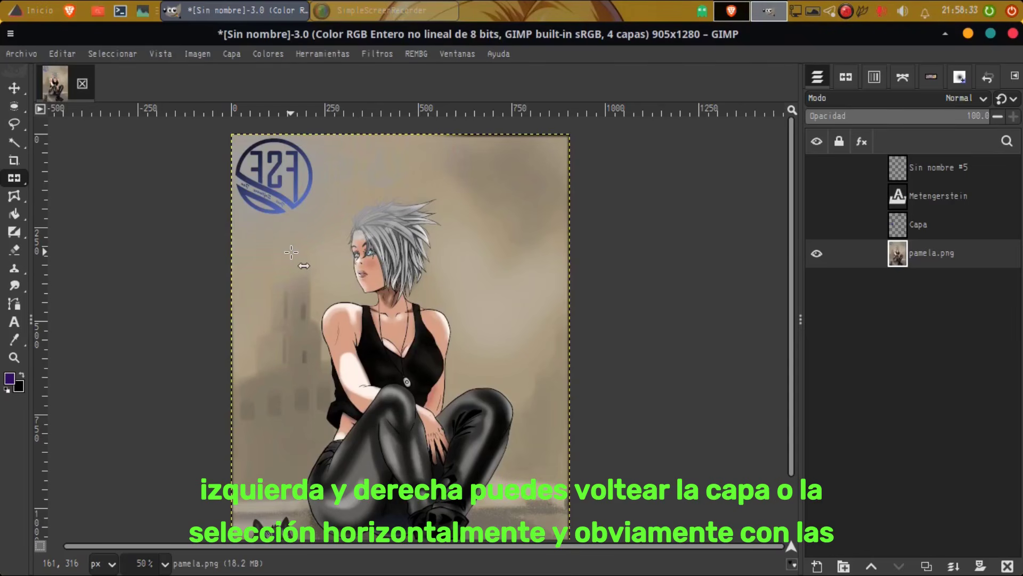
left_click(291, 252)
left_click(291, 252)
left_click(291, 252)
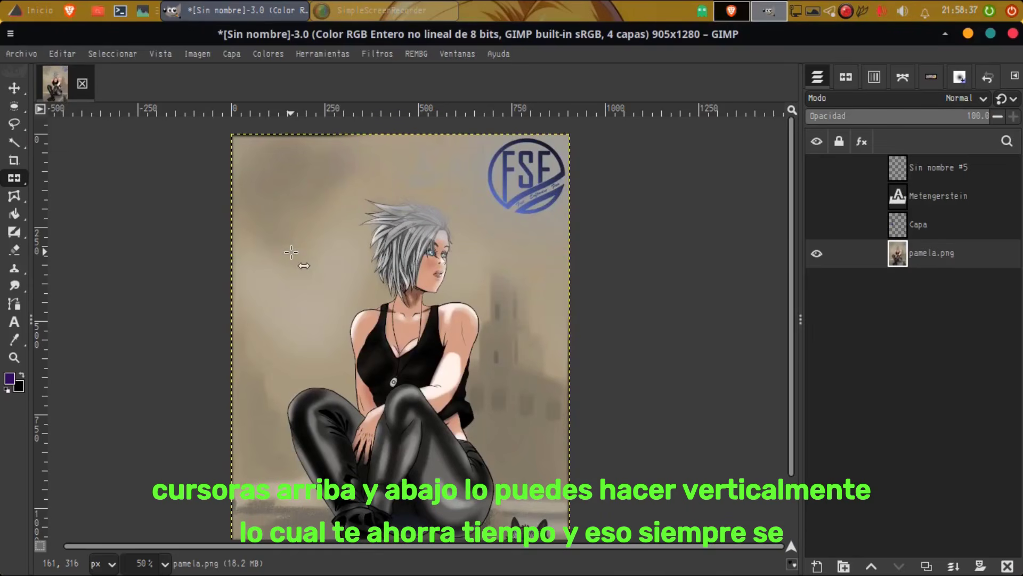
left_click(291, 252)
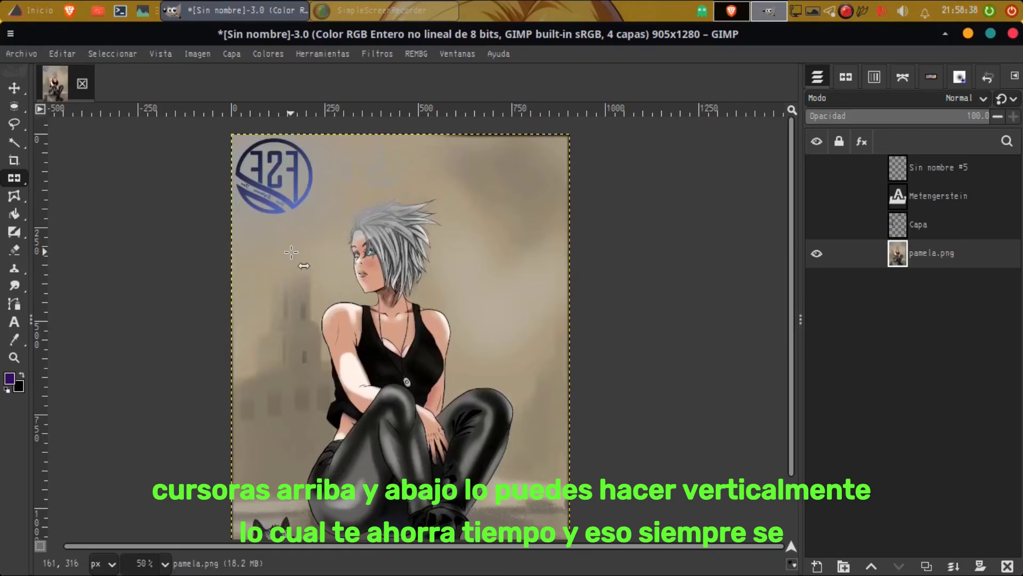
left_click(291, 252)
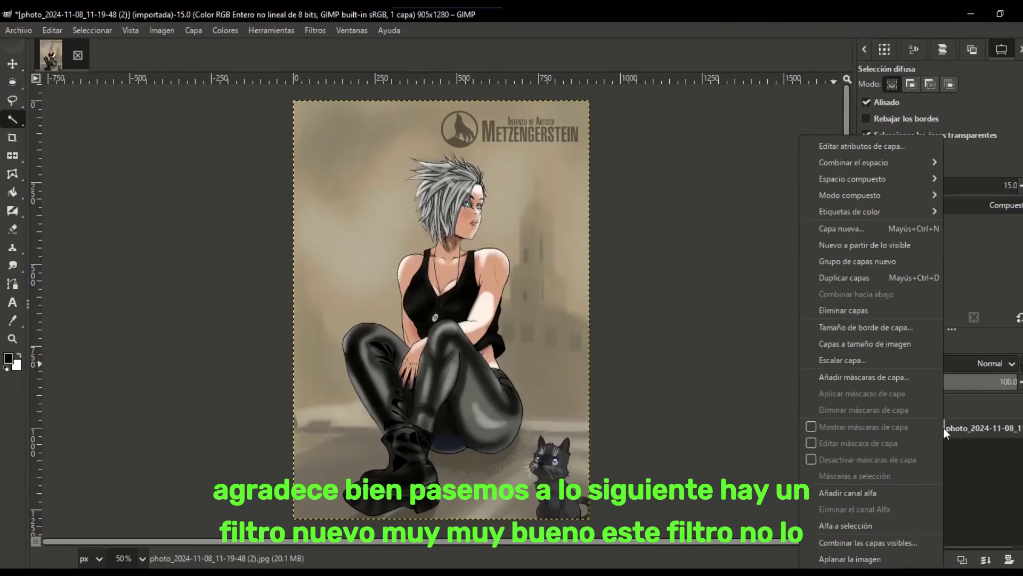
Step: Duplicate the illustration layer and start a GEGL operation on the copy with Vibrance as the operation
left_click(922, 277)
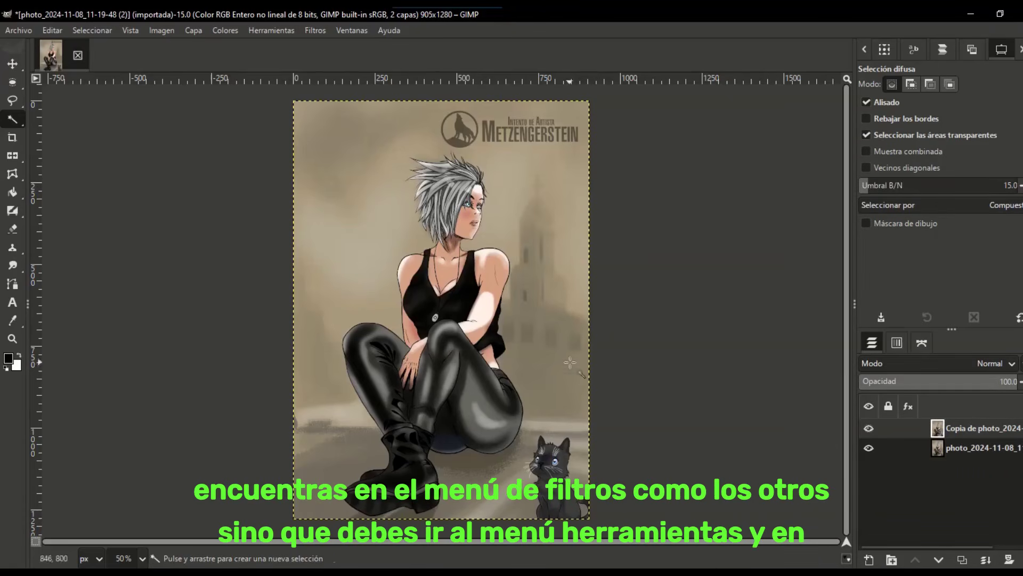
left_click(271, 30)
left_click(294, 178)
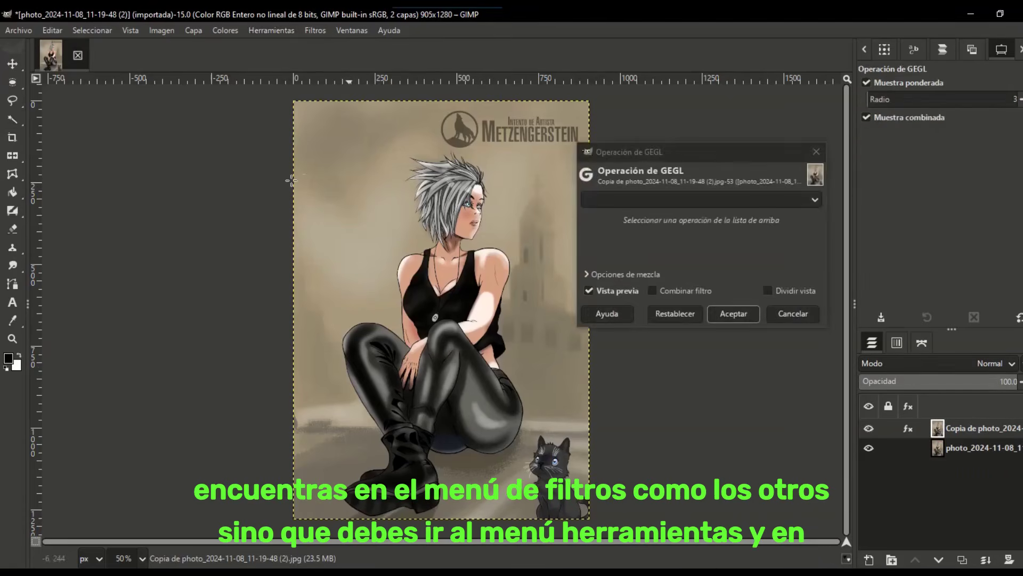
left_click(698, 203)
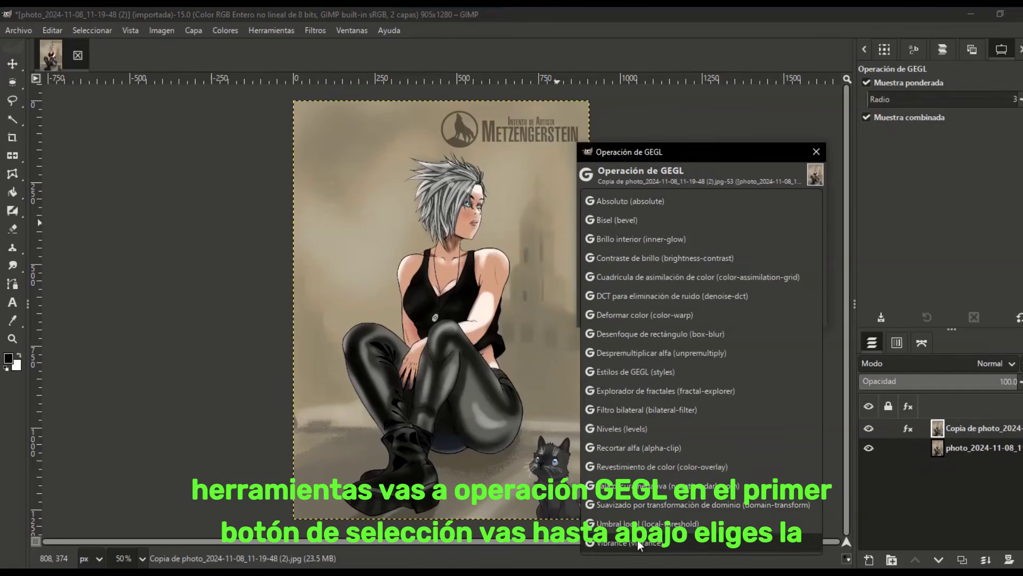
left_click(692, 543)
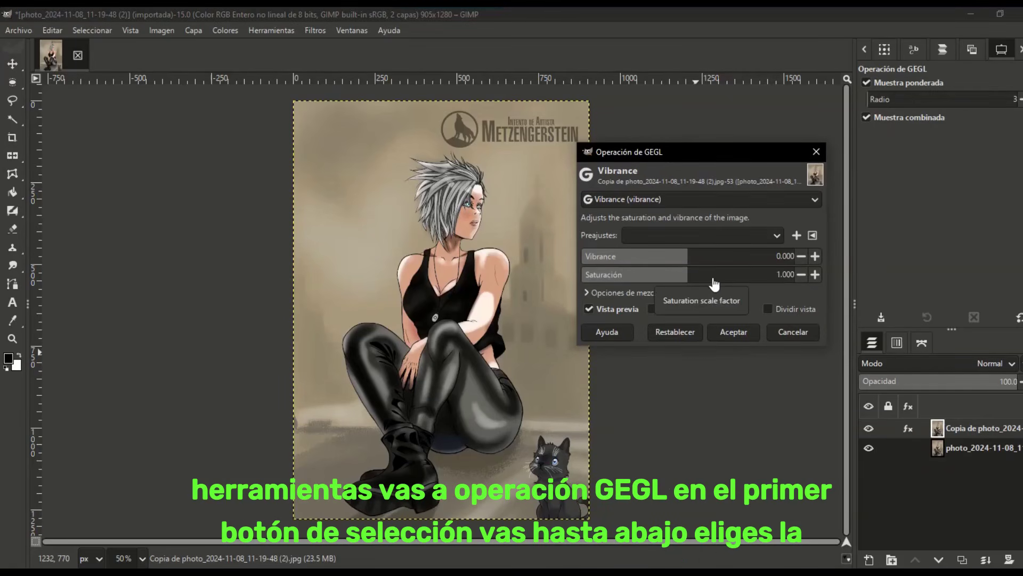
Step: Raise the Vibrance filter's saturation to 1.500
left_click(816, 275)
left_click(815, 274)
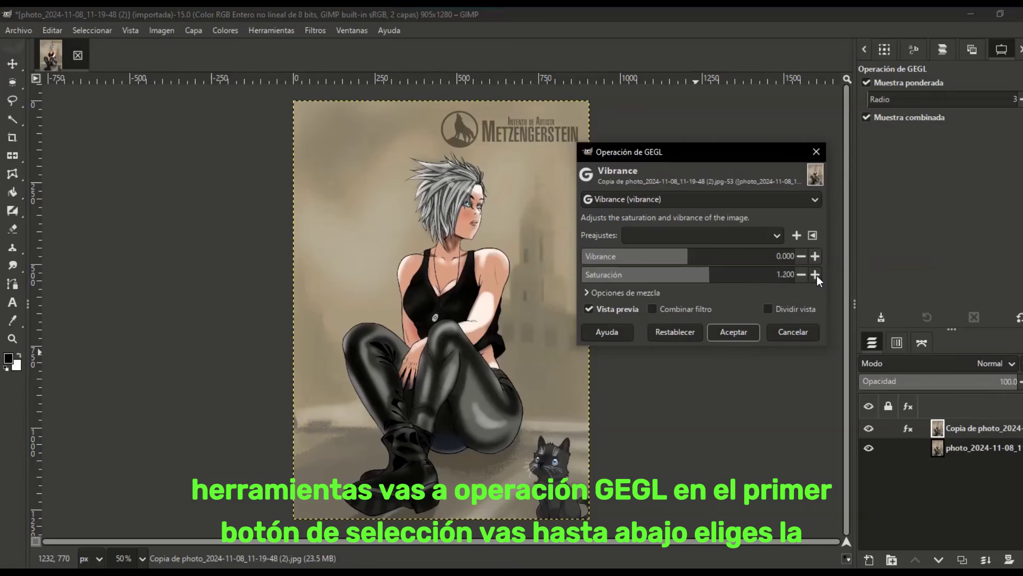
left_click(815, 274)
left_click(815, 275)
left_click(815, 275)
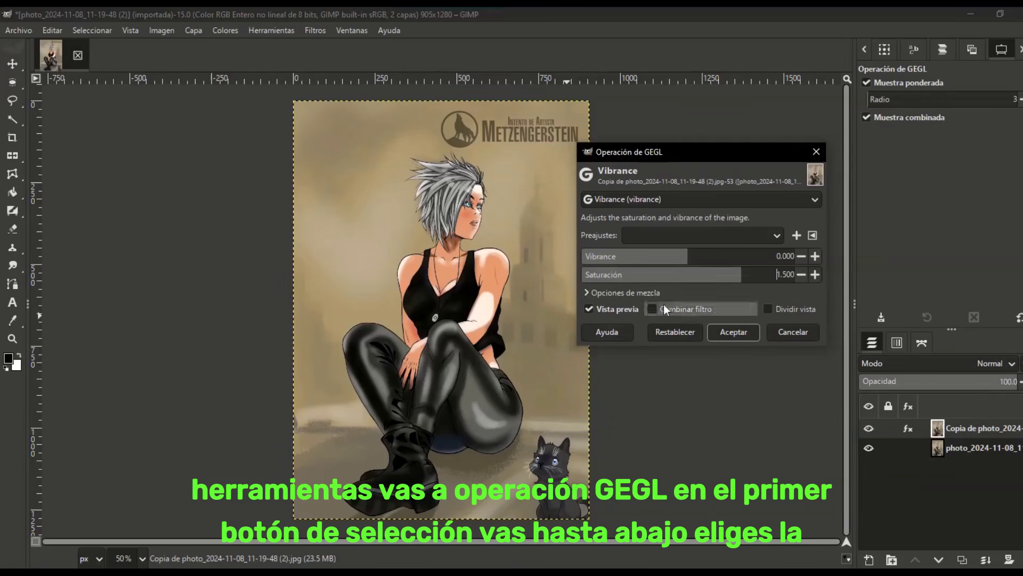
Step: Set the filter's vibrance to 6.200 and its saturation to 1.400, and apply it to the copied layer
left_click(815, 257)
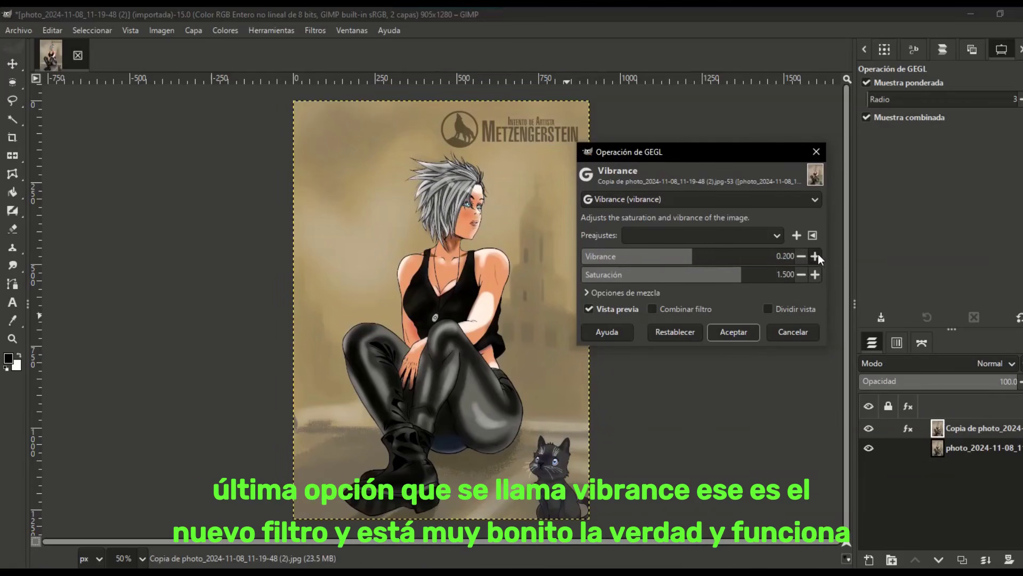
left_click(815, 257)
left_click(816, 257)
left_click(816, 256)
left_click(815, 256)
left_click(816, 256)
left_click(820, 255)
left_click(820, 254)
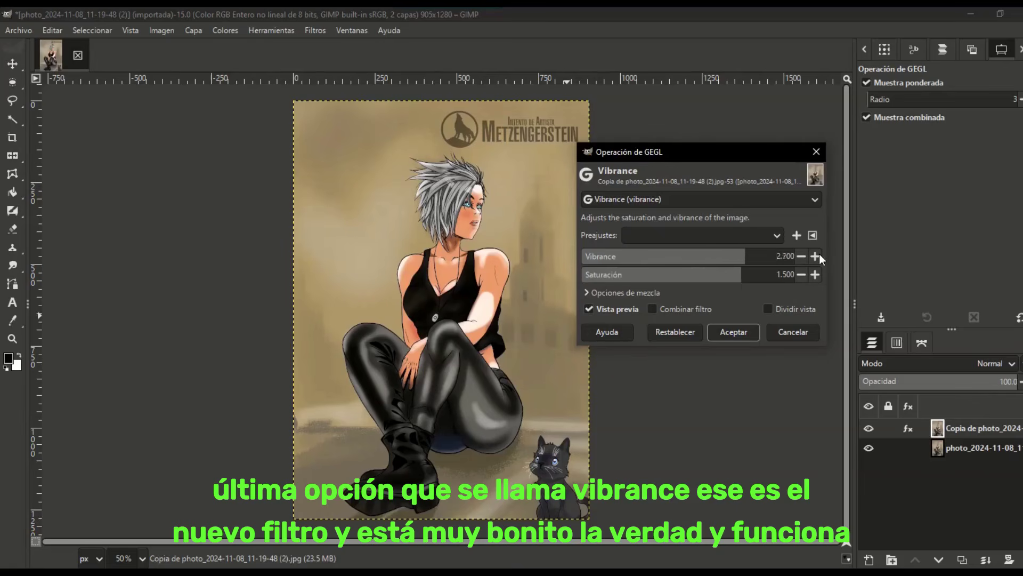
left_click(820, 255)
left_click(820, 254)
left_click(820, 254)
left_click(820, 254)
left_click_drag(797, 258, 820, 254)
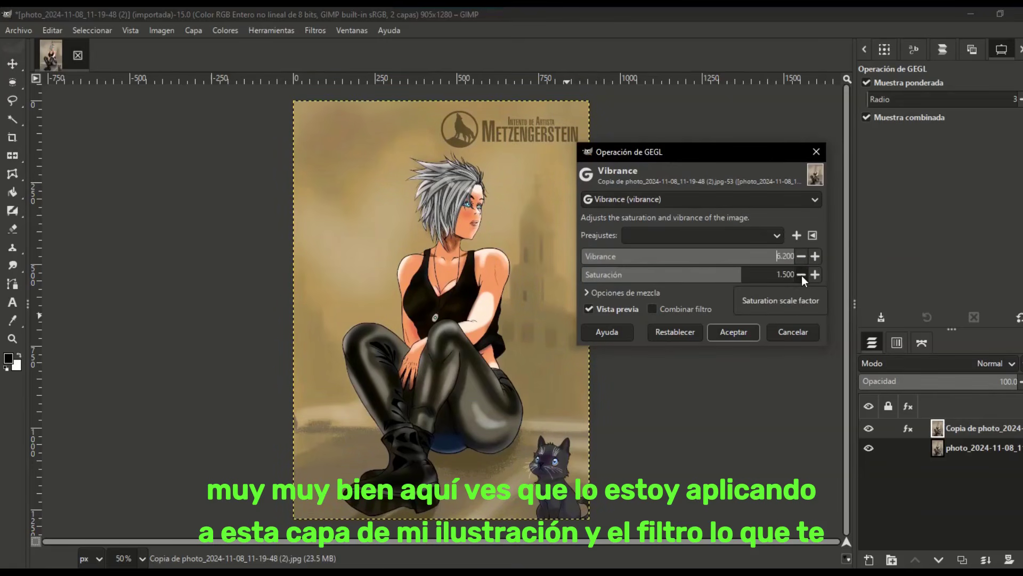
left_click(802, 275)
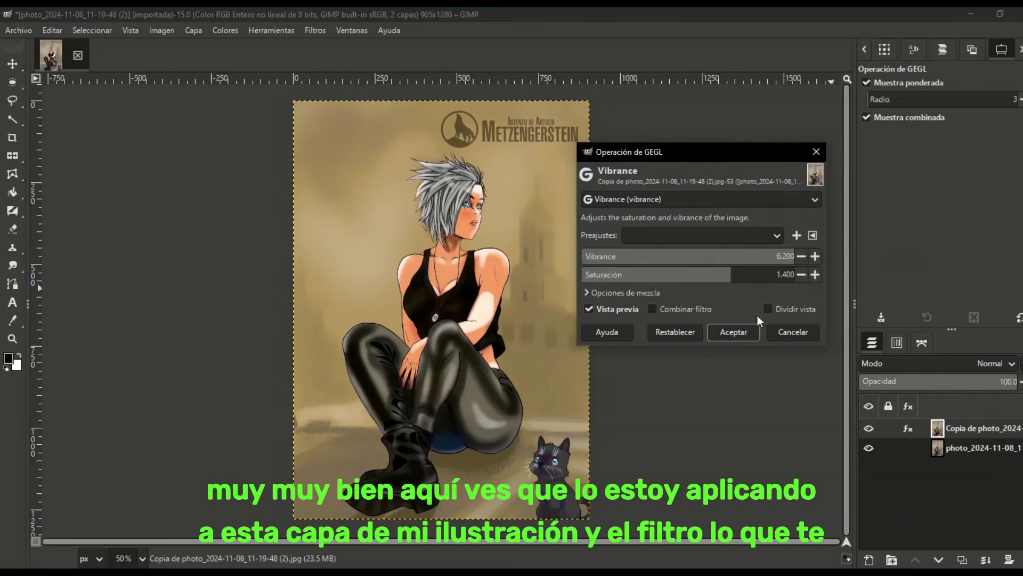
left_click(739, 332)
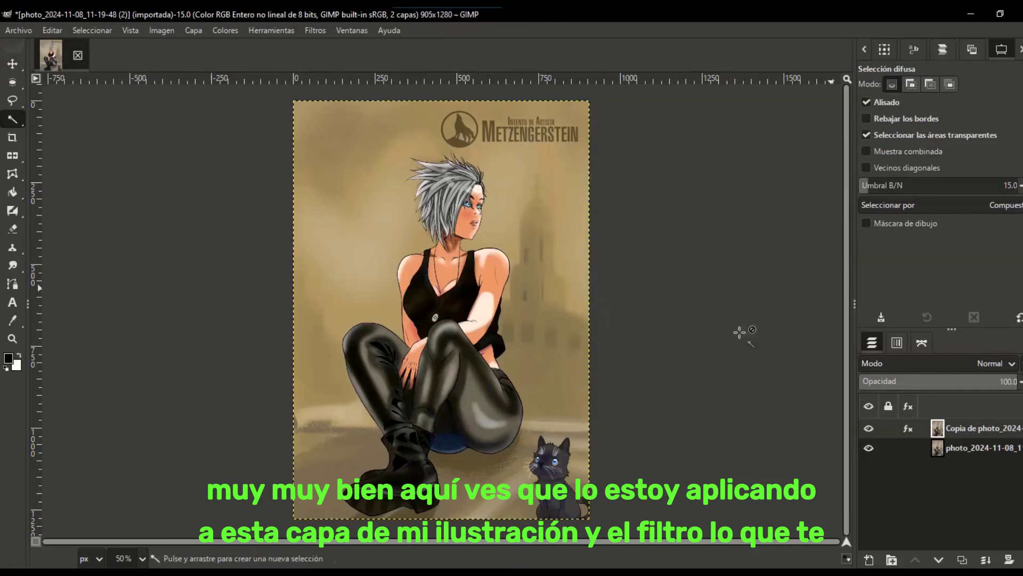
Step: Compare the illustration with and without the Vibrance filter by toggling the copied layer's visibility, including a close view of the face
left_click(869, 429)
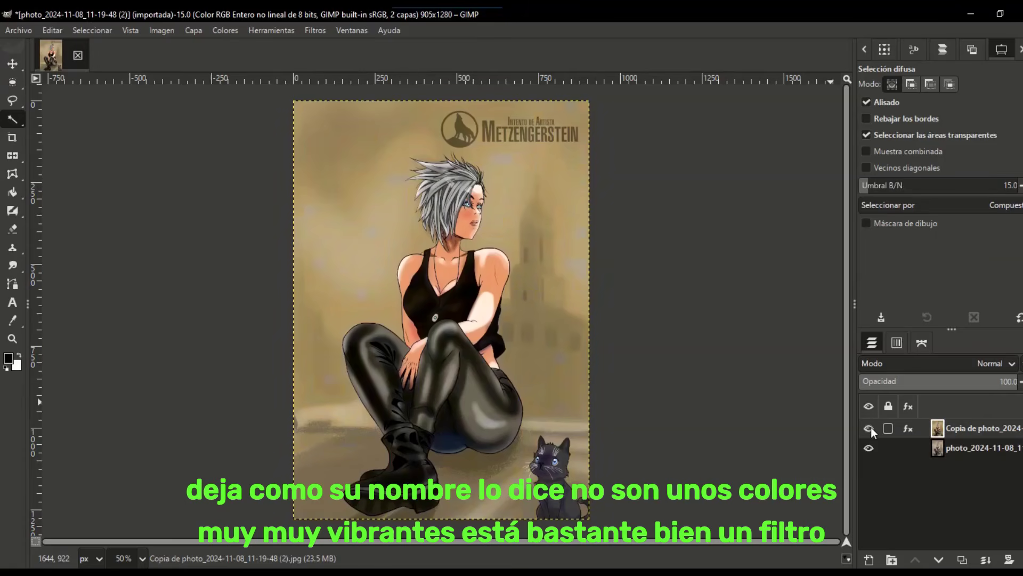
scroll(482, 281, "up", 3)
scroll(482, 280, "up", 4)
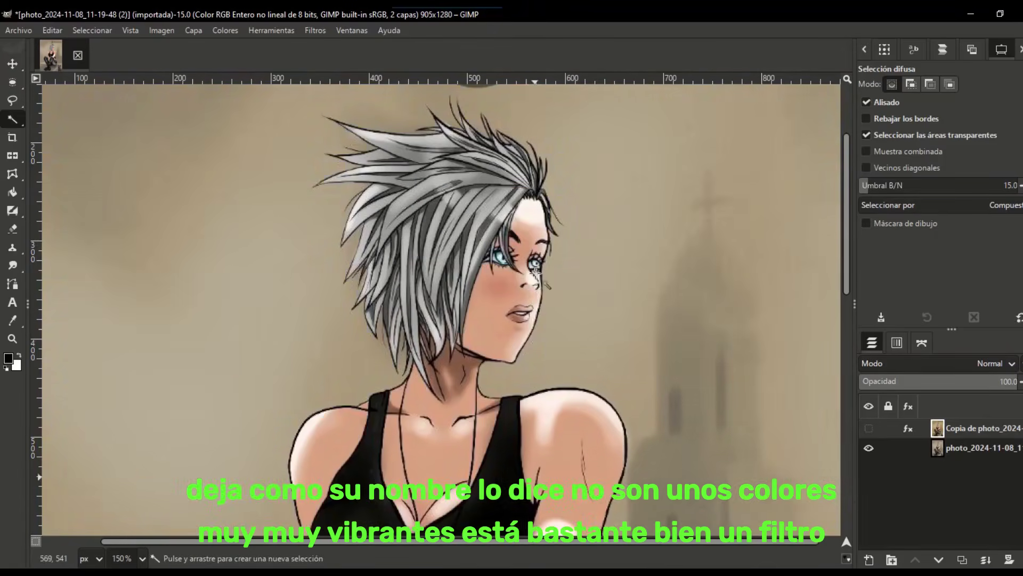
left_click(871, 430)
left_click(871, 431)
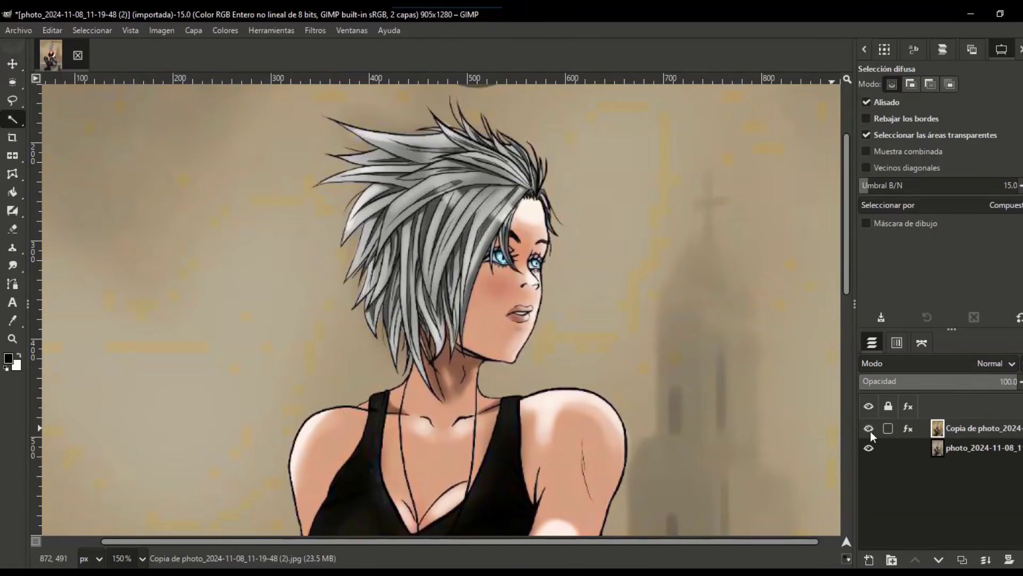
left_click(871, 430)
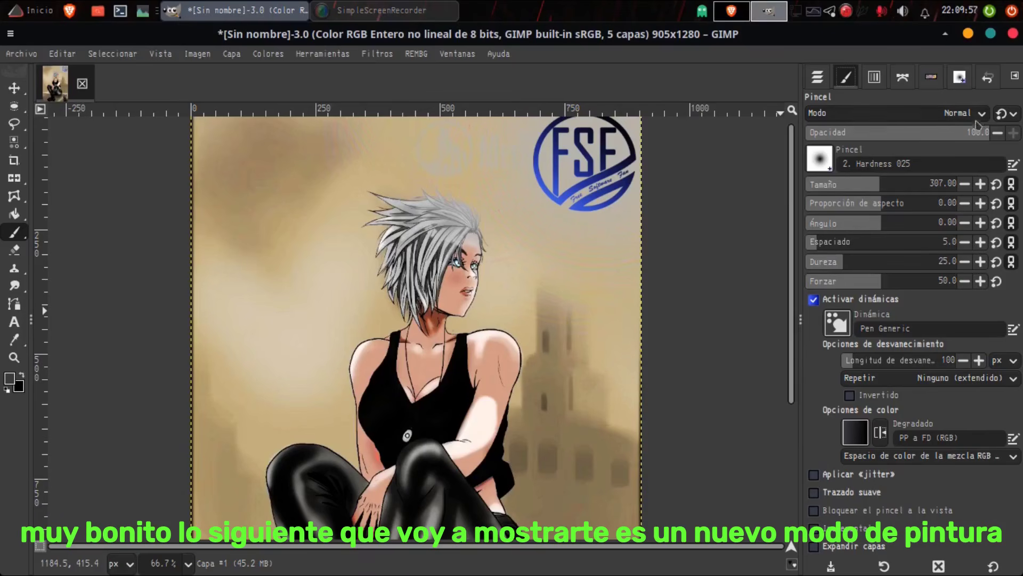
Step: Look through the Paintbrush's available modes and choose Overwrite
left_click(982, 114)
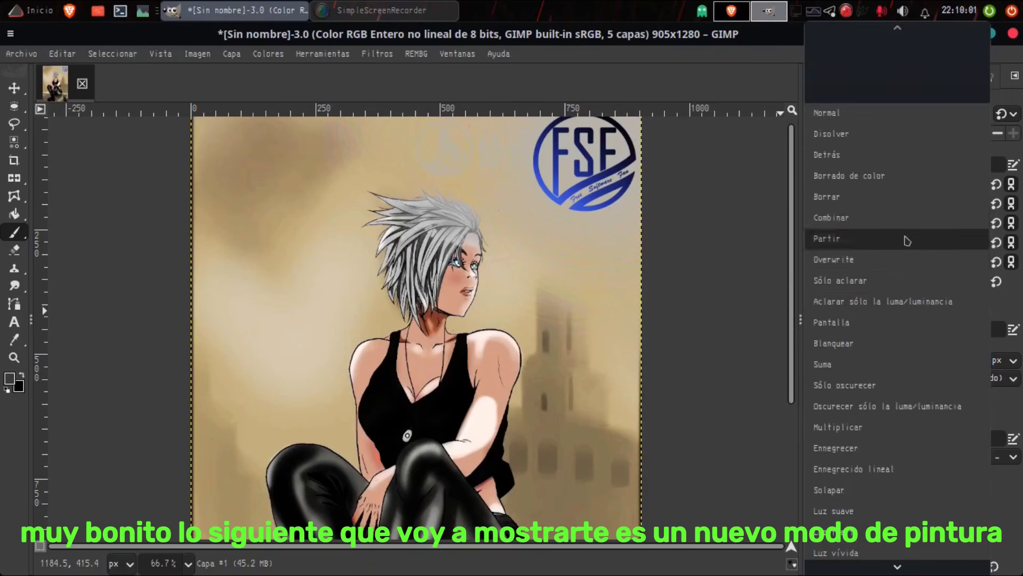
scroll(909, 296, "down", 5)
scroll(917, 297, "down", 3)
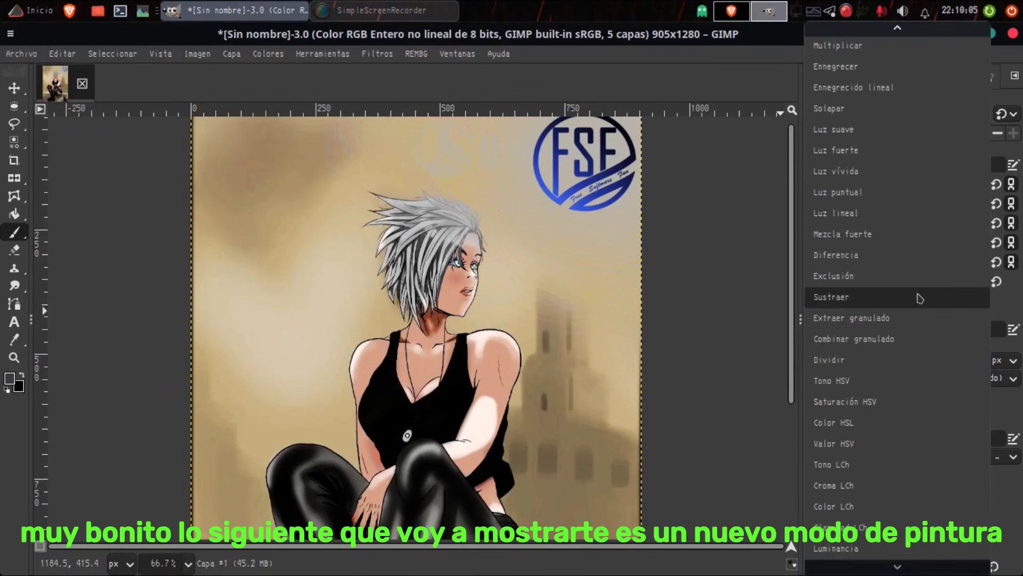
left_click(901, 571)
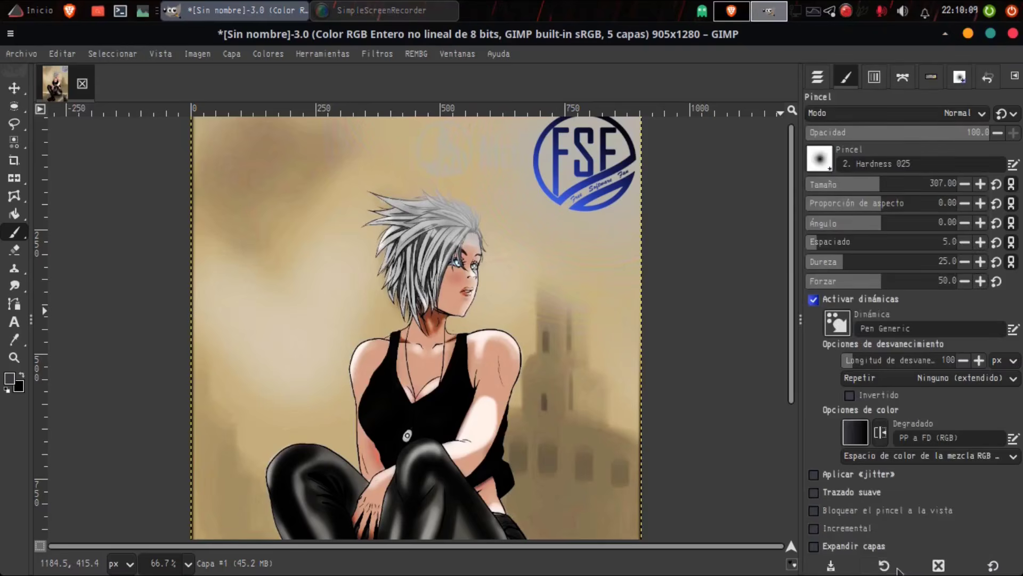
left_click(983, 114)
scroll(893, 296, "up", 4)
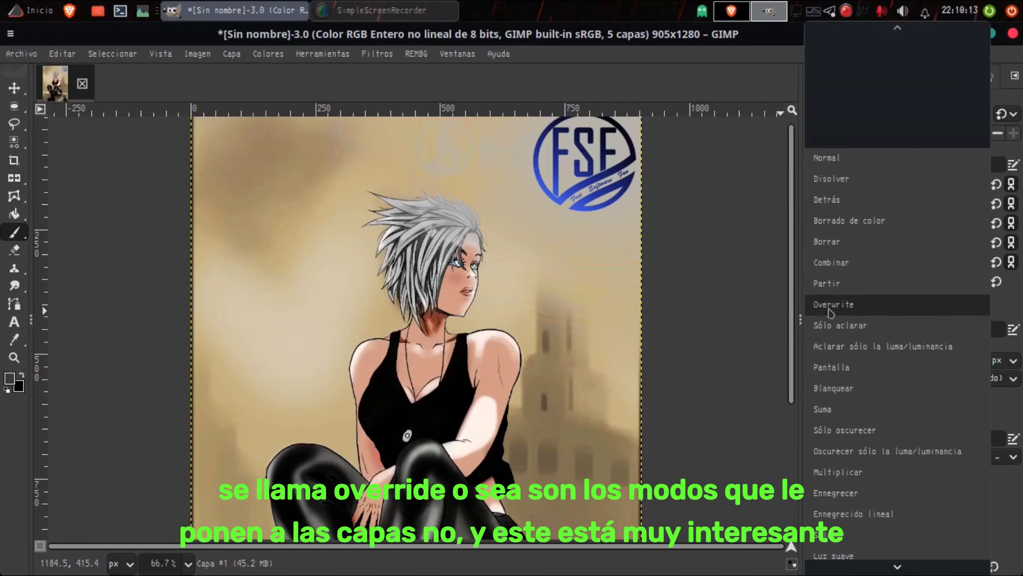
left_click(894, 305)
Step: Return the Paintbrush to Normal mode and paint dark strokes over the background below the ruined tower
left_click(962, 120)
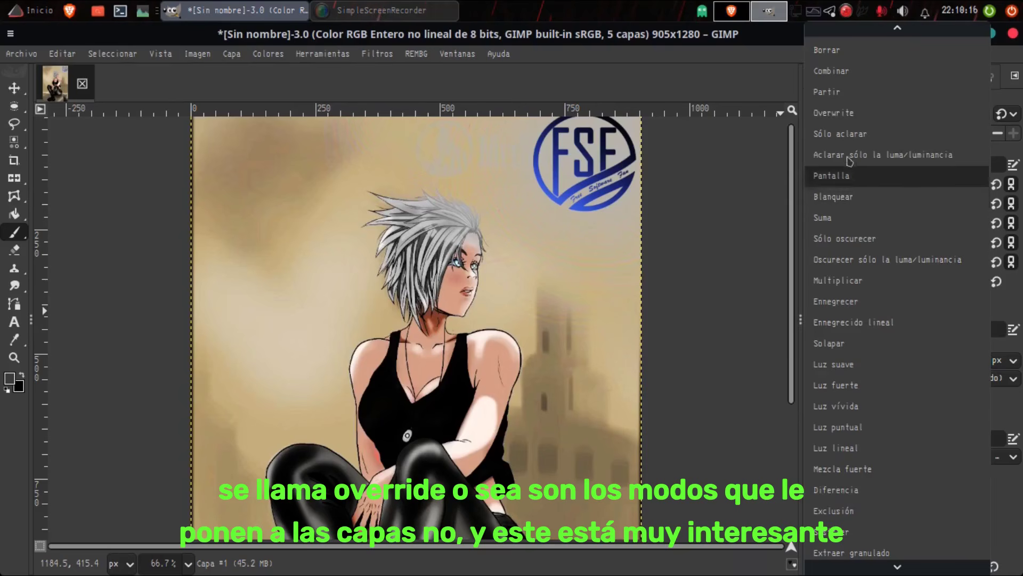
scroll(849, 197, "up", 4)
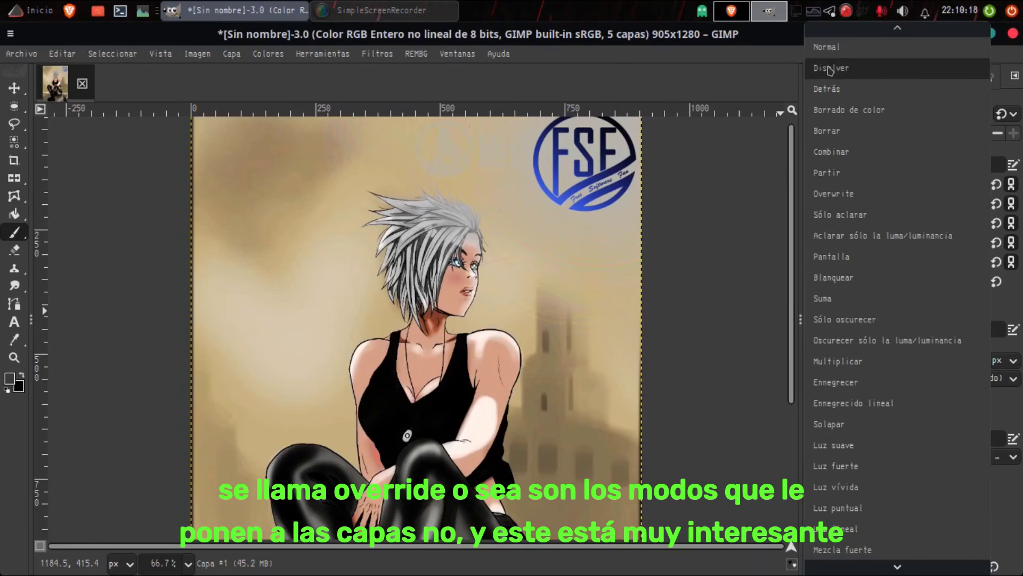
left_click(827, 47)
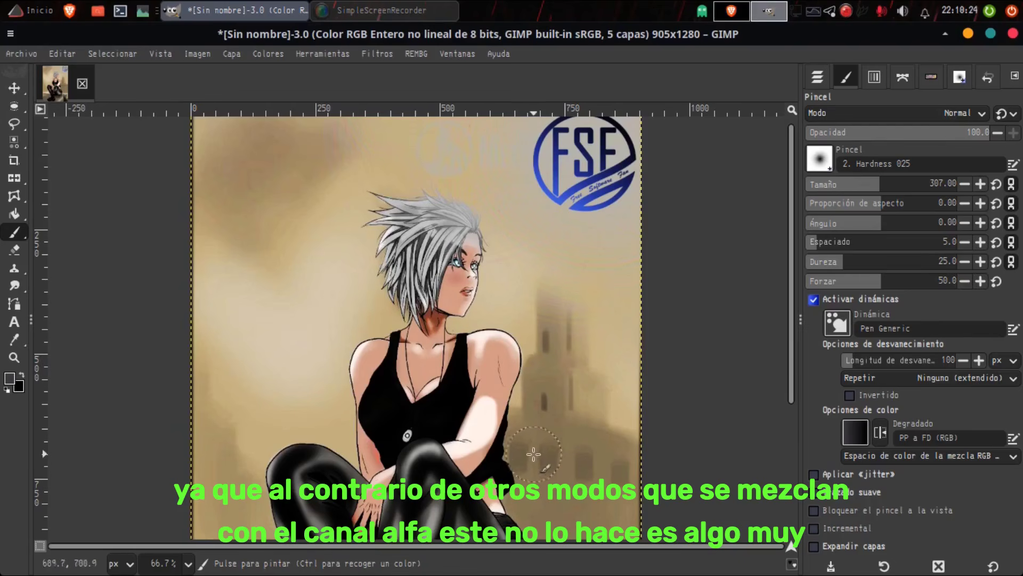
left_click_drag(541, 478, 666, 522)
mouse_move(510, 461)
left_mouse_down()
mouse_move(708, 506)
mouse_move(580, 484)
mouse_move(647, 496)
mouse_move(572, 466)
left_mouse_up()
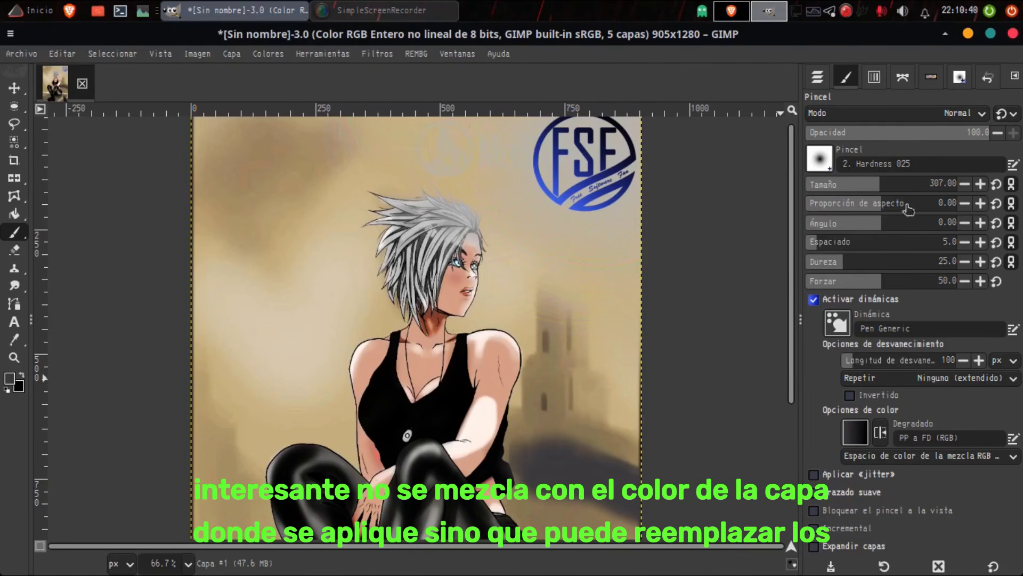
Step: Lower the brush opacity to 44 and paint a diagonal dark stroke over the background tower
left_click(902, 137)
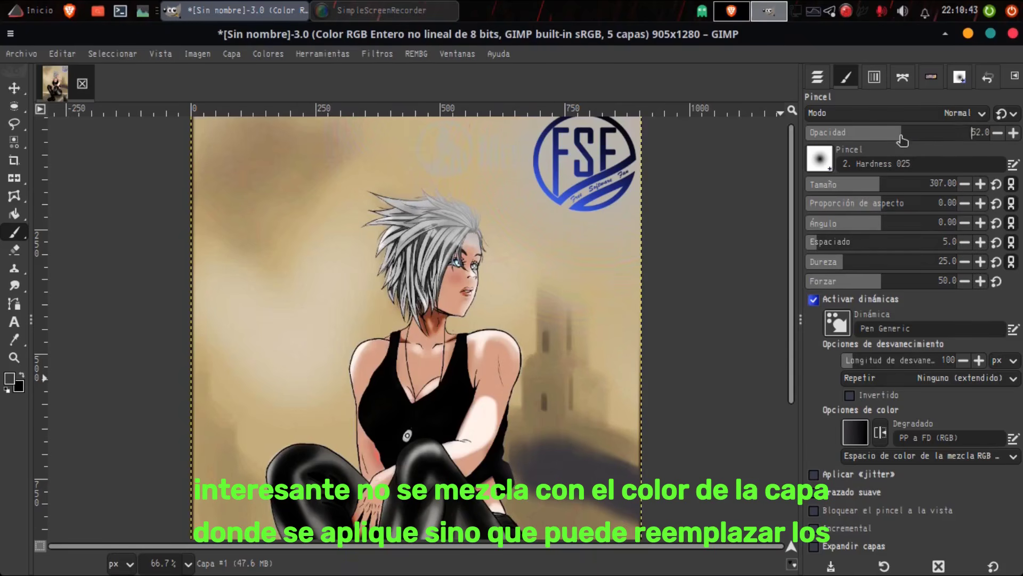
left_click(886, 137)
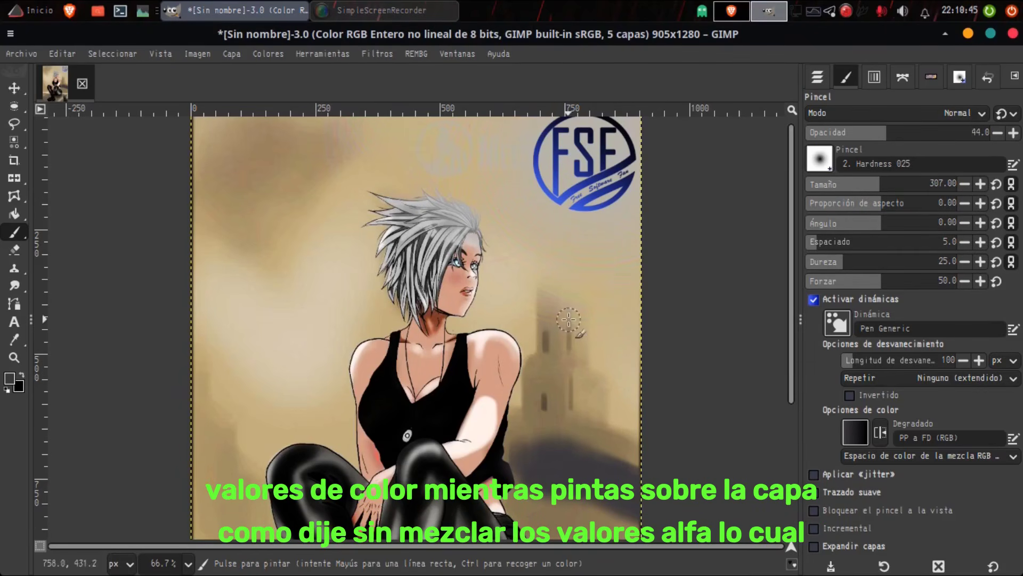
mouse_move(595, 380)
left_mouse_down()
mouse_move(645, 429)
mouse_move(560, 342)
mouse_move(558, 294)
left_mouse_up()
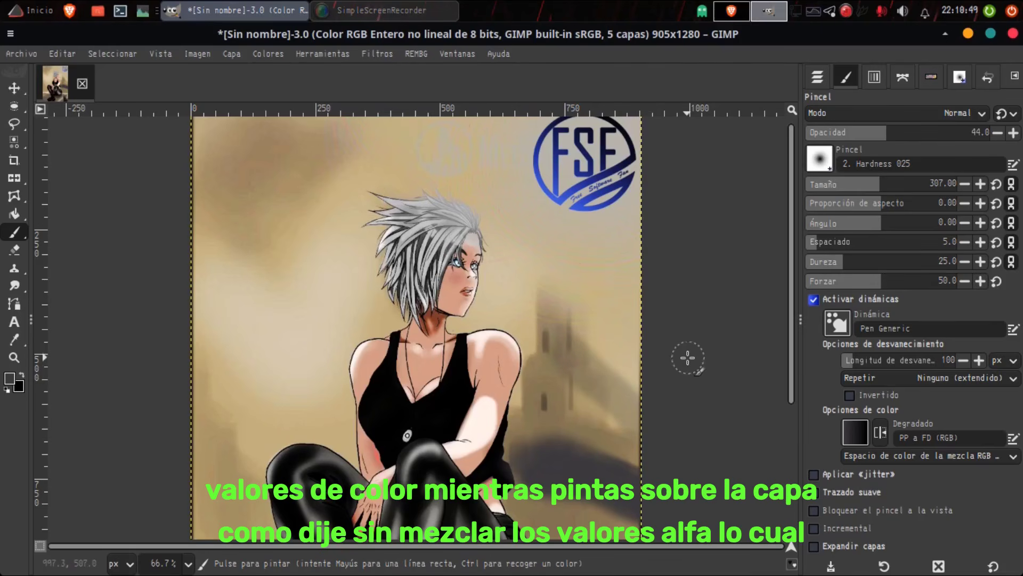
Step: Look through the Paintbrush modes and set the mode to Overwrite
left_click(940, 117)
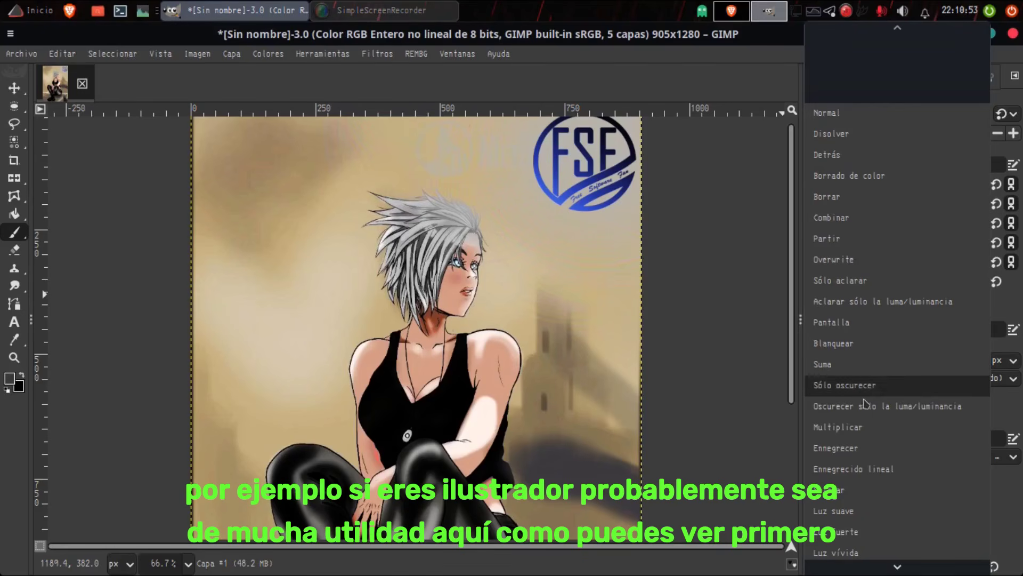
scroll(868, 405, "down", 5)
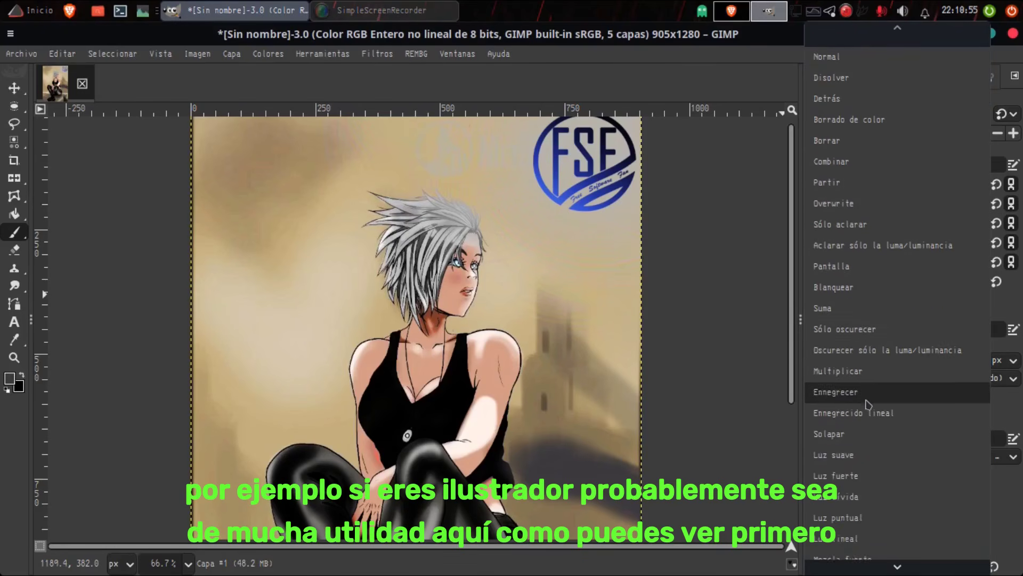
scroll(874, 405, "down", 6)
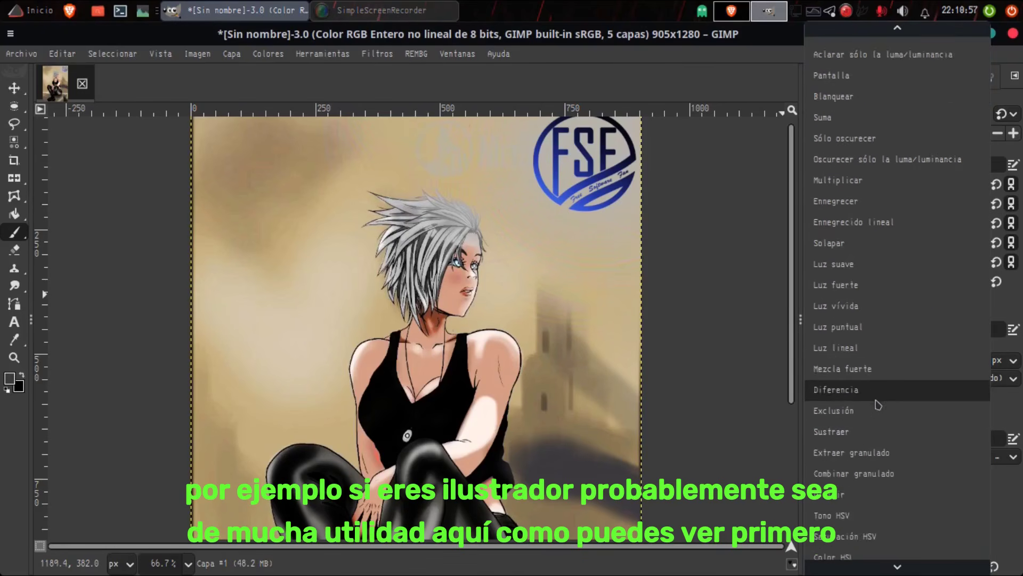
scroll(884, 404, "up", 2)
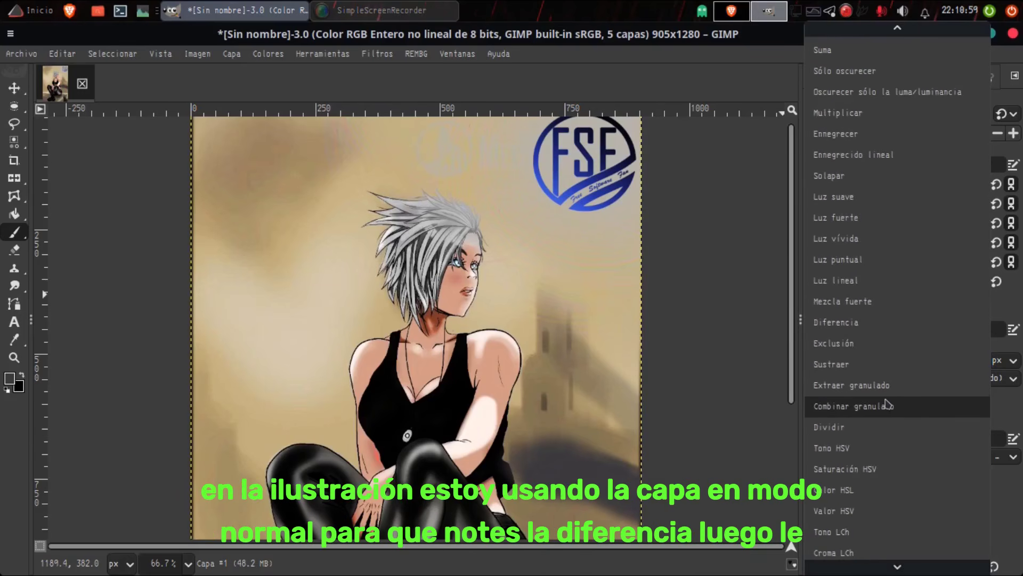
scroll(887, 405, "up", 5)
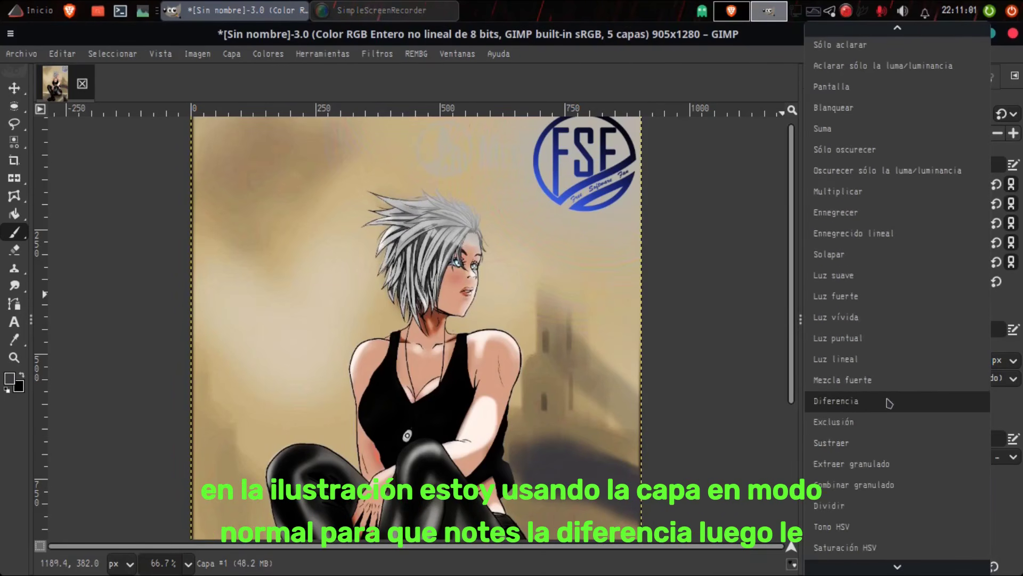
scroll(892, 403, "up", 2)
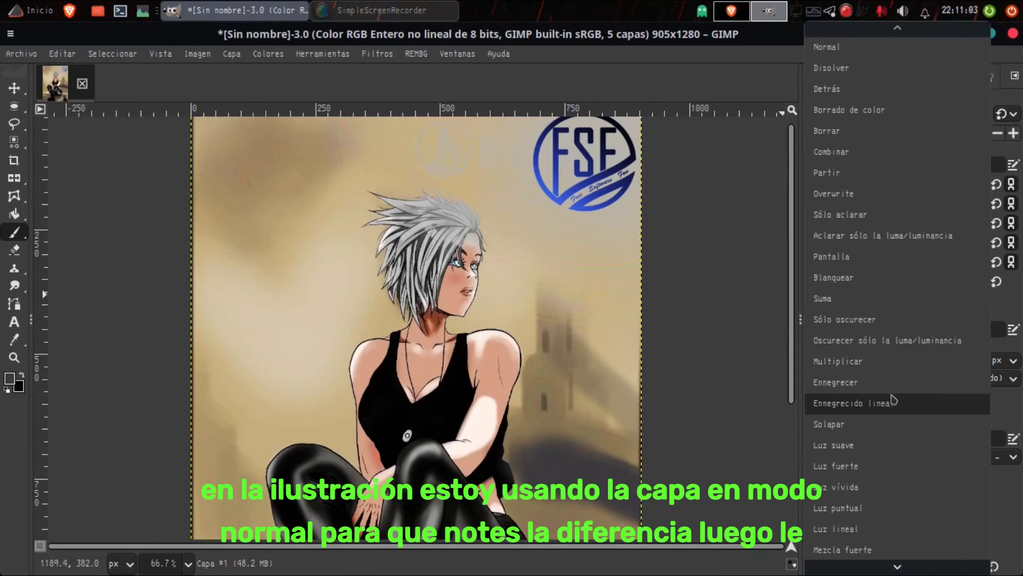
left_click(838, 196)
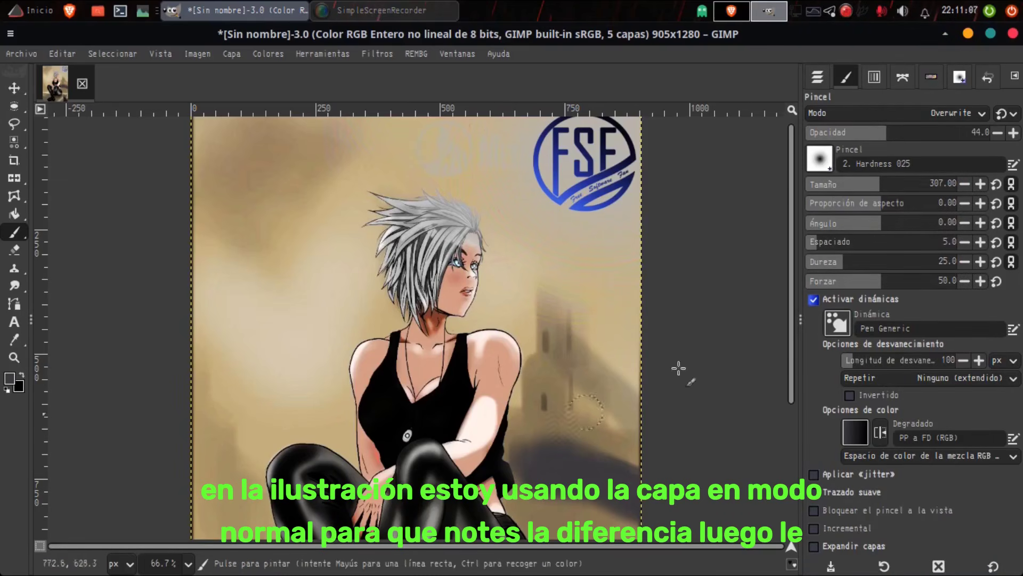
Step: Raise the brush opacity to 100 and reduce it to 50 for the background beside the woman's legs
left_click_drag(921, 132, 1007, 134)
scroll(575, 372, "down", 5)
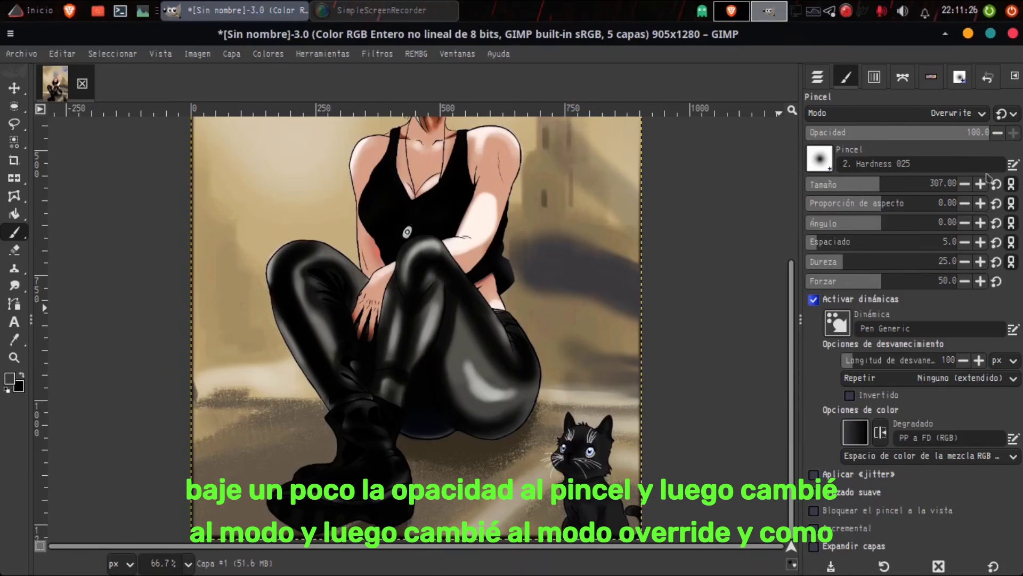
left_click(898, 132)
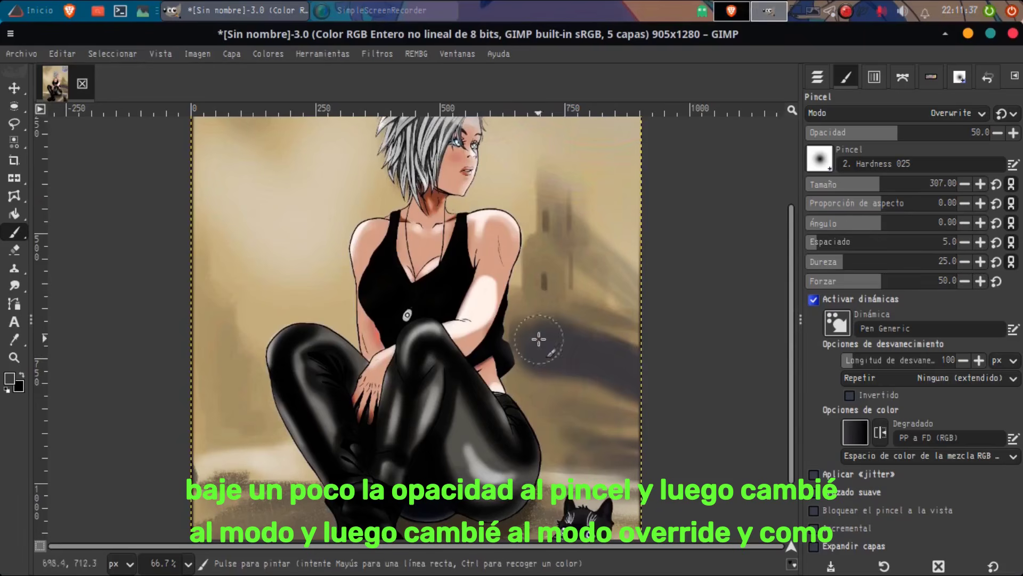
Step: Paint Overwrite strokes at 50 opacity over the background beside the woman's legs and over her hair
mouse_move(539, 338)
left_mouse_down()
mouse_move(577, 381)
mouse_move(598, 350)
mouse_move(725, 396)
left_mouse_up()
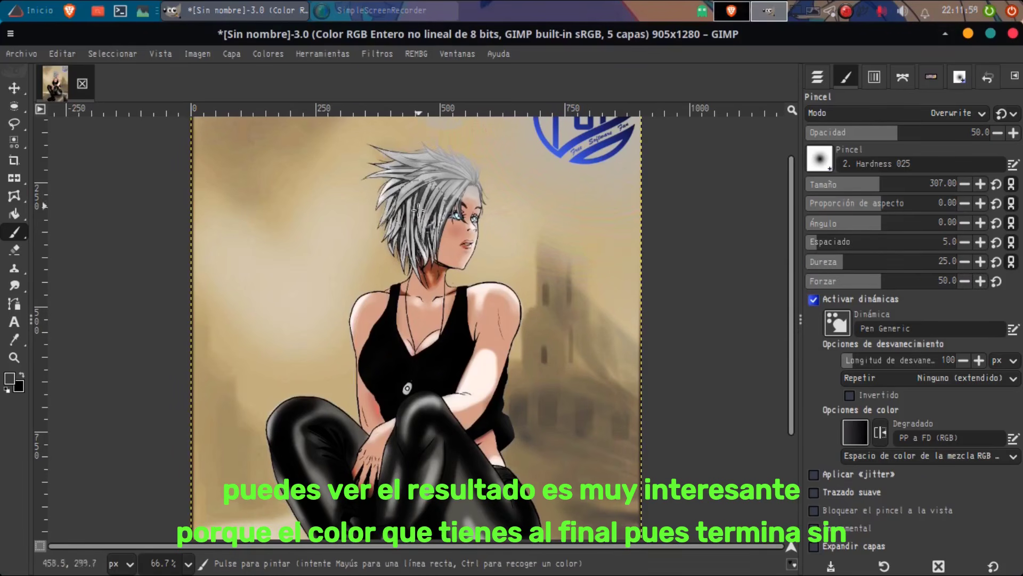
mouse_move(418, 209)
left_mouse_down()
mouse_move(405, 181)
mouse_move(457, 179)
mouse_move(420, 256)
left_mouse_up()
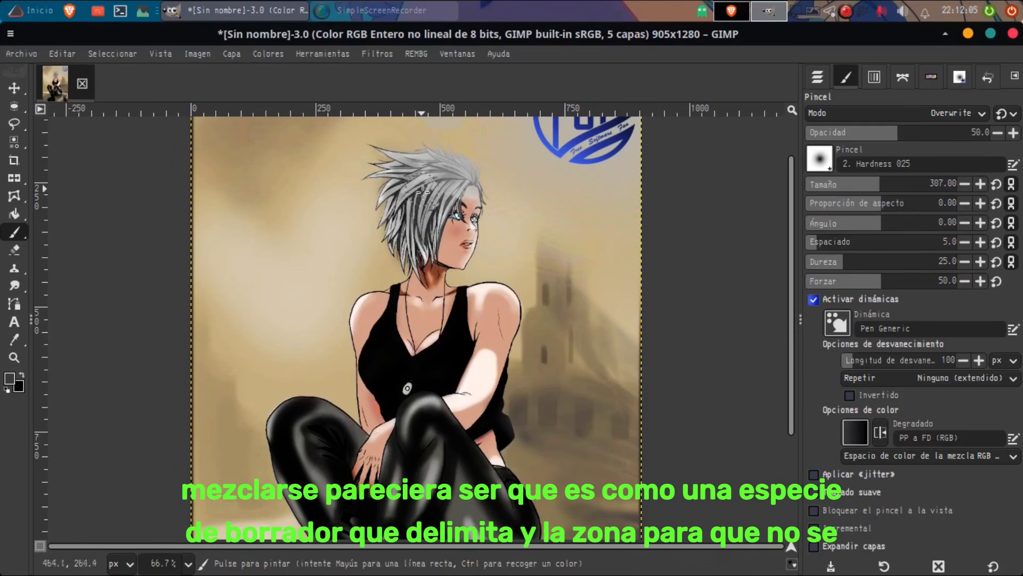
Step: Shade the woman's hair with Overwrite strokes, setting the brush size to 126 and to 434
scroll(415, 206, "up", 3)
left_click(821, 159)
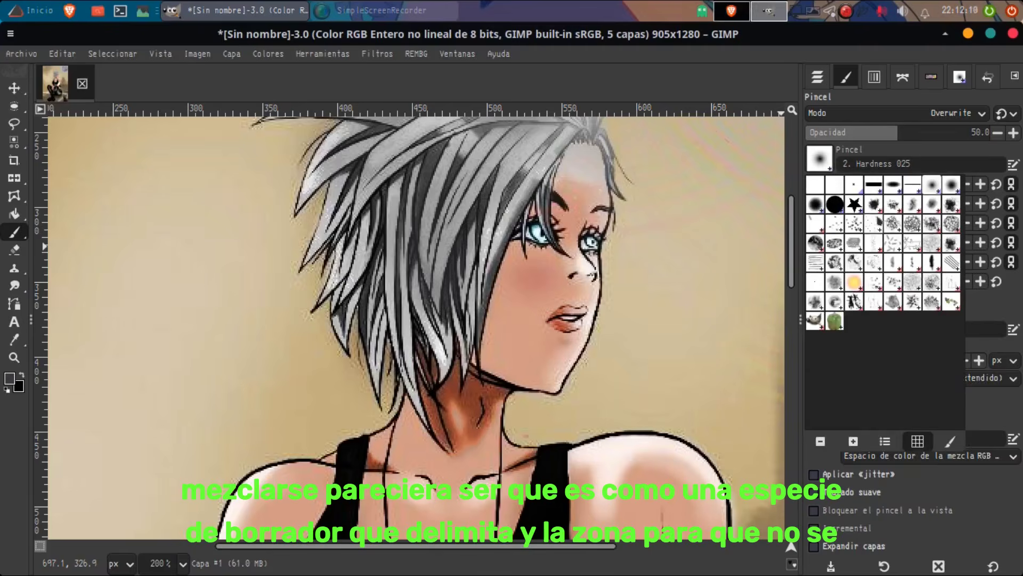
left_click(917, 148)
left_click_drag(838, 190, 831, 191)
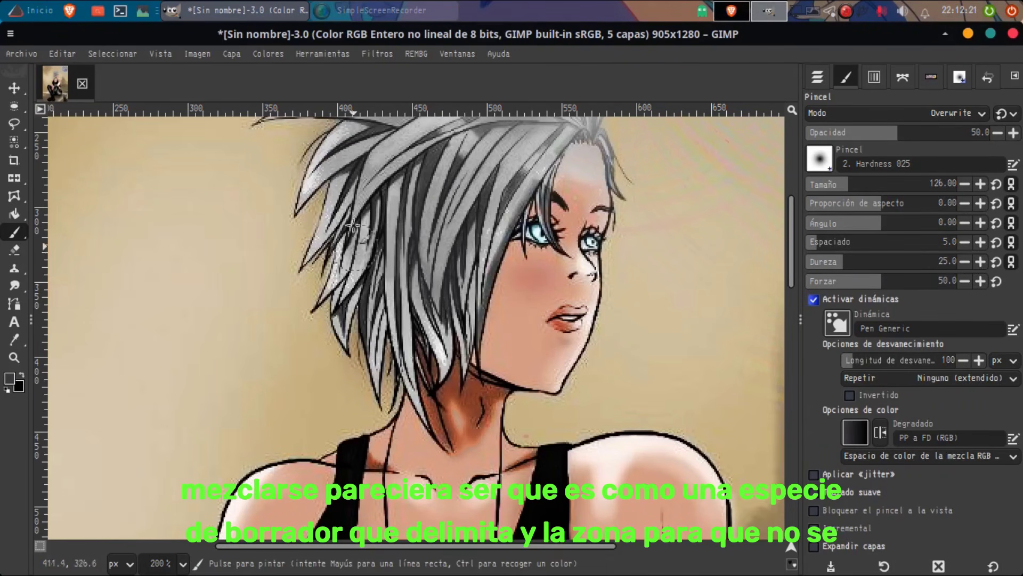
left_click(896, 184)
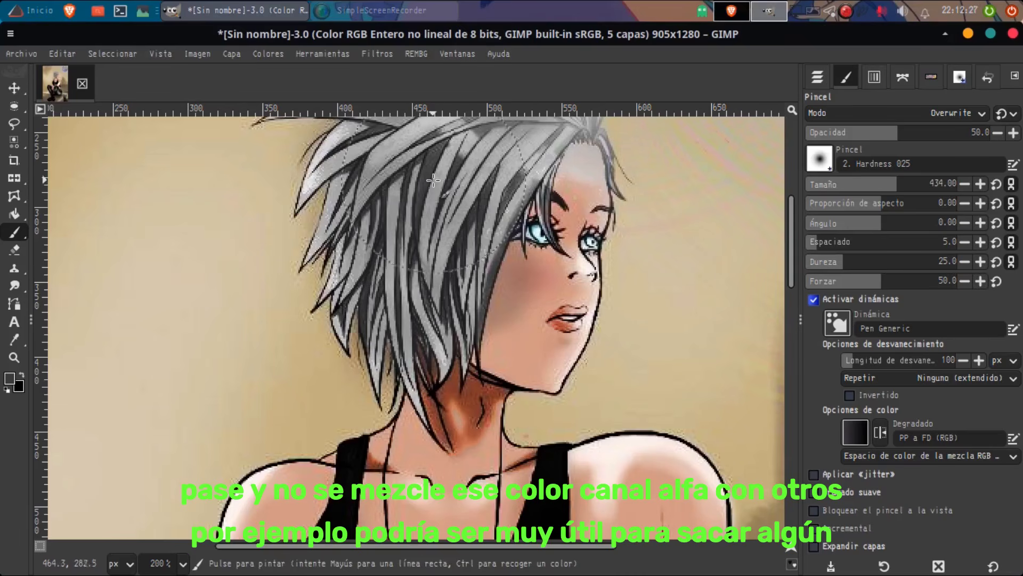
mouse_move(393, 268)
left_mouse_down()
mouse_move(362, 341)
mouse_move(392, 203)
mouse_move(442, 373)
mouse_move(492, 155)
mouse_move(349, 146)
mouse_move(305, 178)
left_mouse_up()
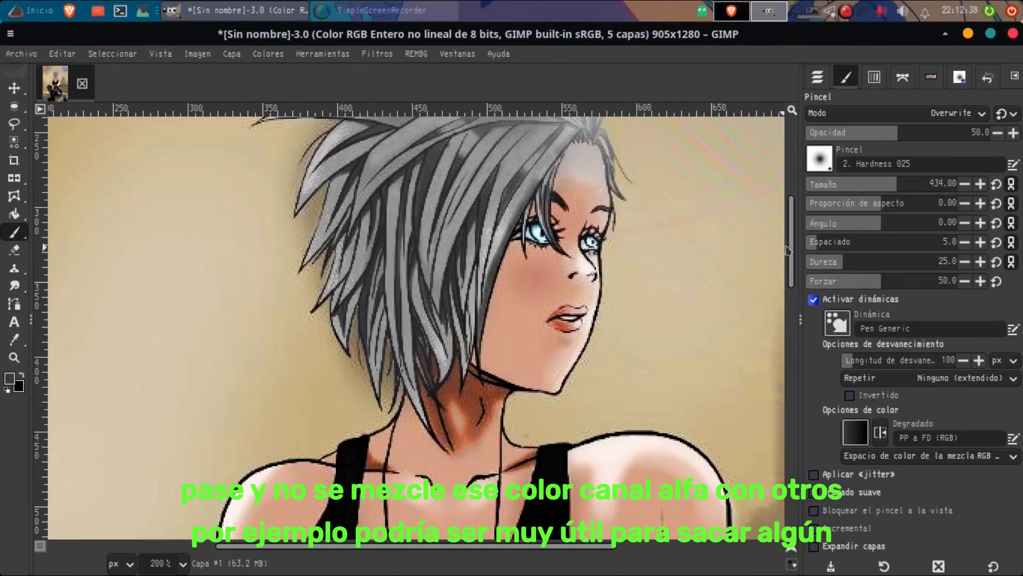
Step: Set the brush size to 95 for the upper part of the woman's hair
left_click_drag(792, 246, 791, 217)
left_click(856, 183)
left_click(841, 184)
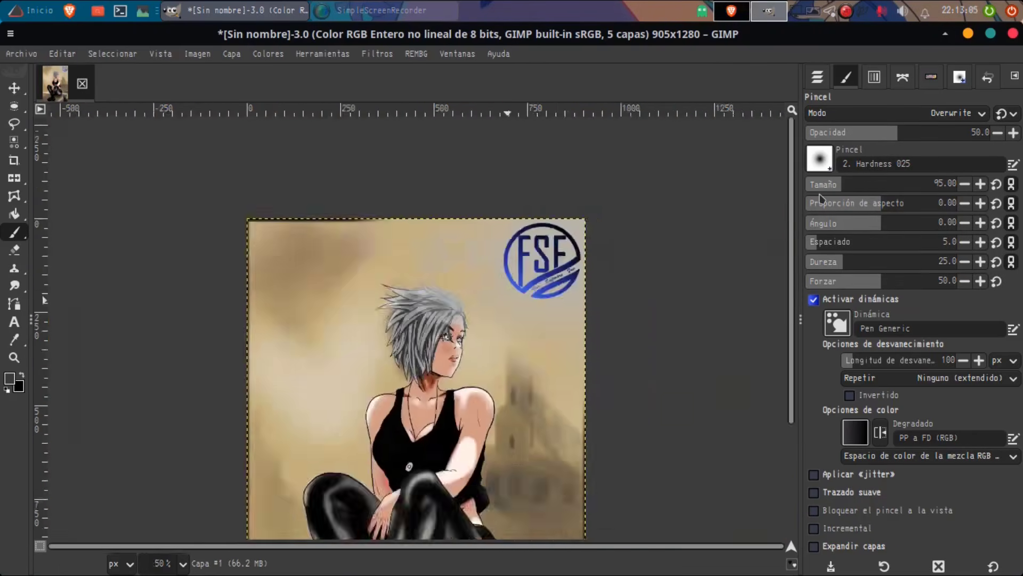
key("1")
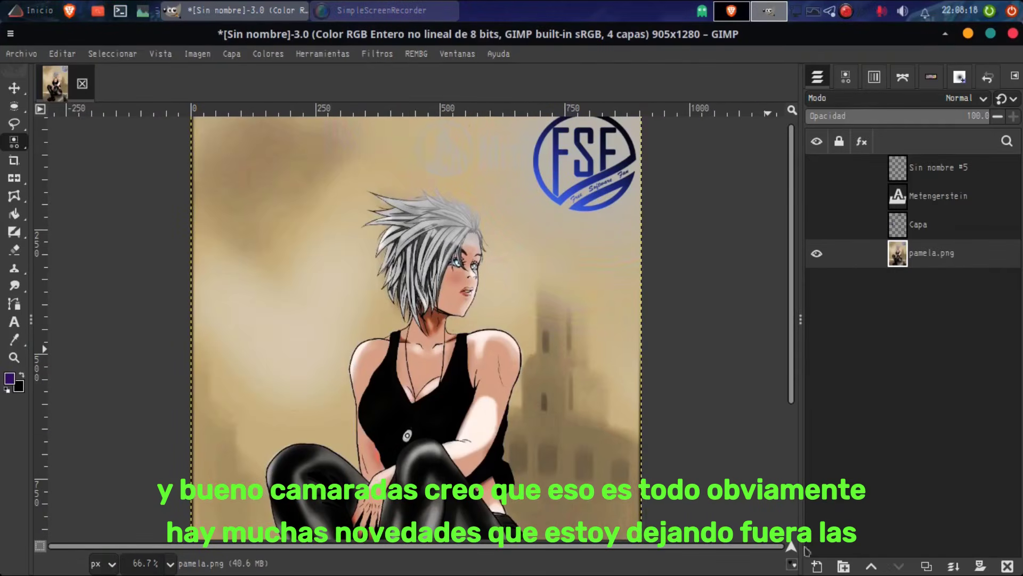
Step: Add a new transparent 905 x 1280 layer above pamela.png and set the Paintbrush size to 307
left_click(817, 566)
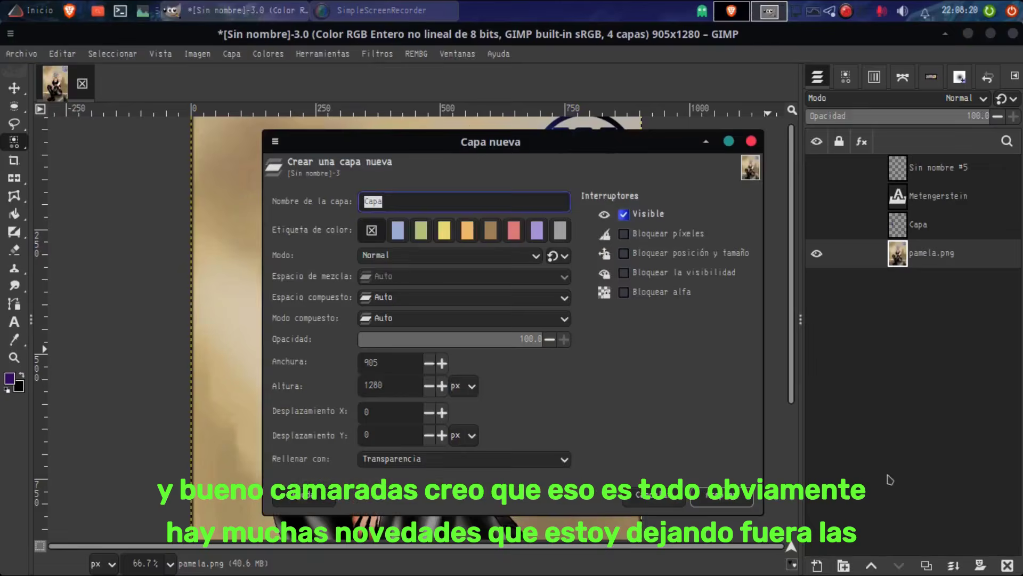
key("Return")
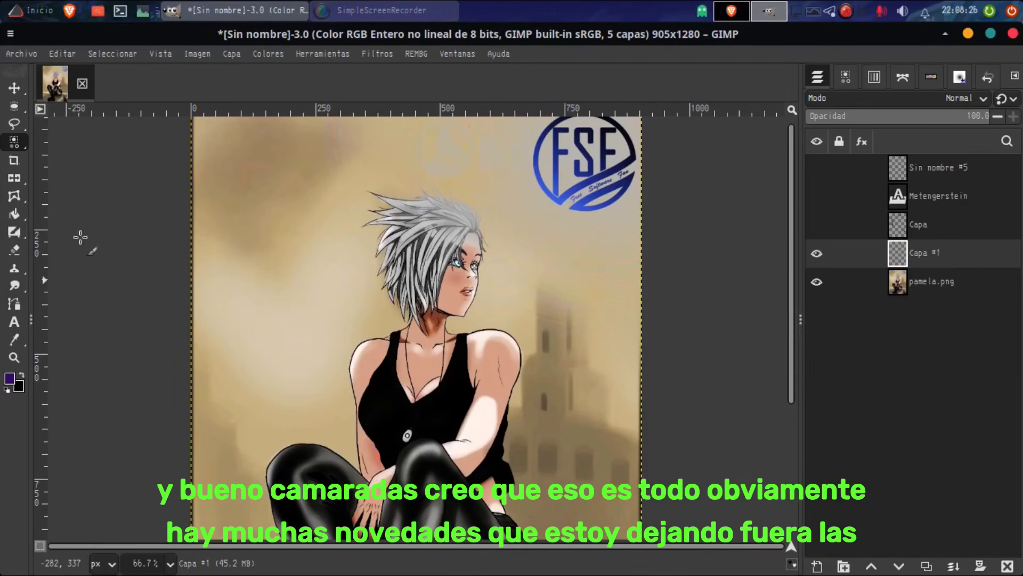
left_click(15, 231)
left_click(846, 76)
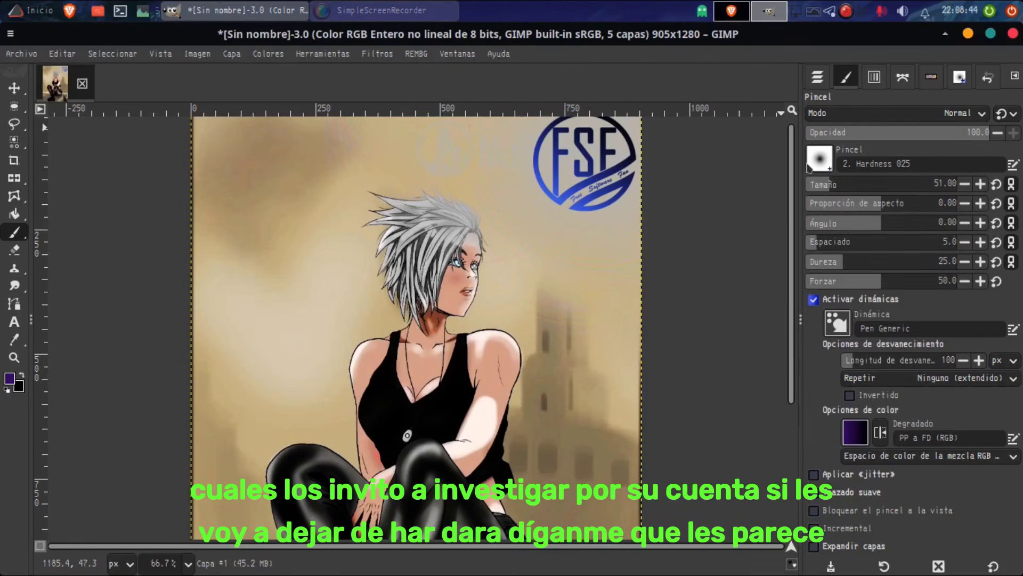
left_click_drag(866, 184, 903, 183)
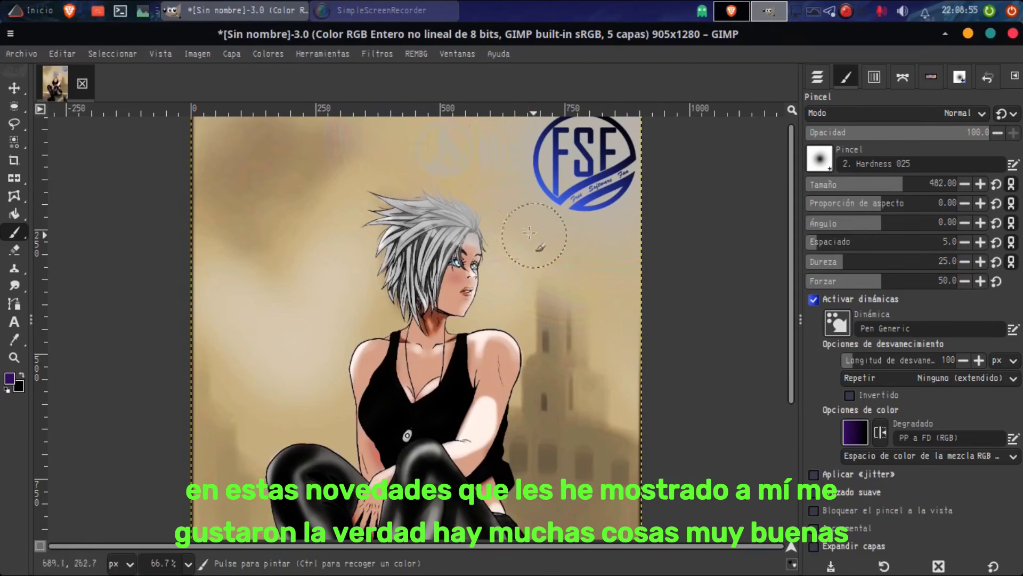
left_click(889, 184)
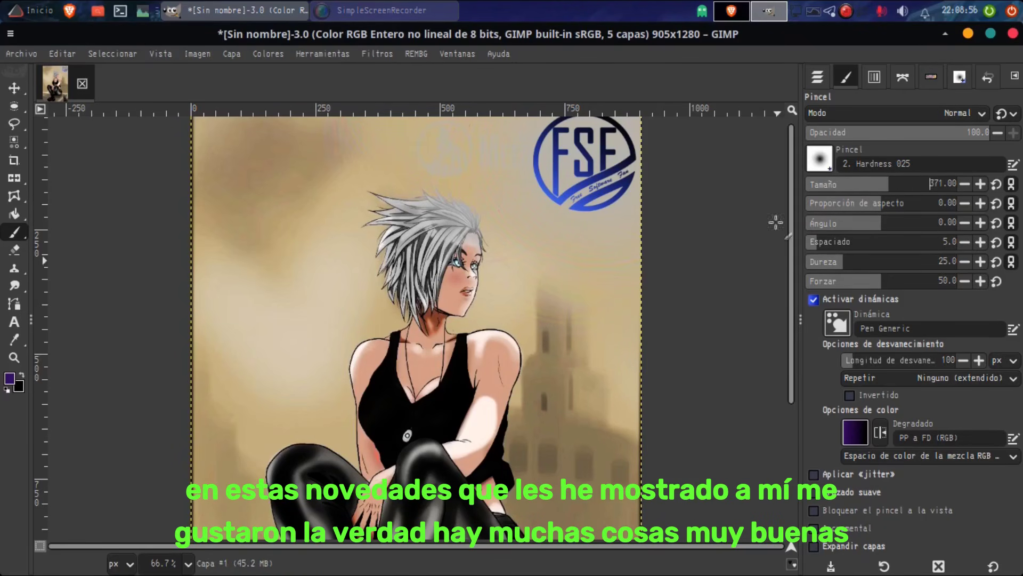
left_click(879, 185)
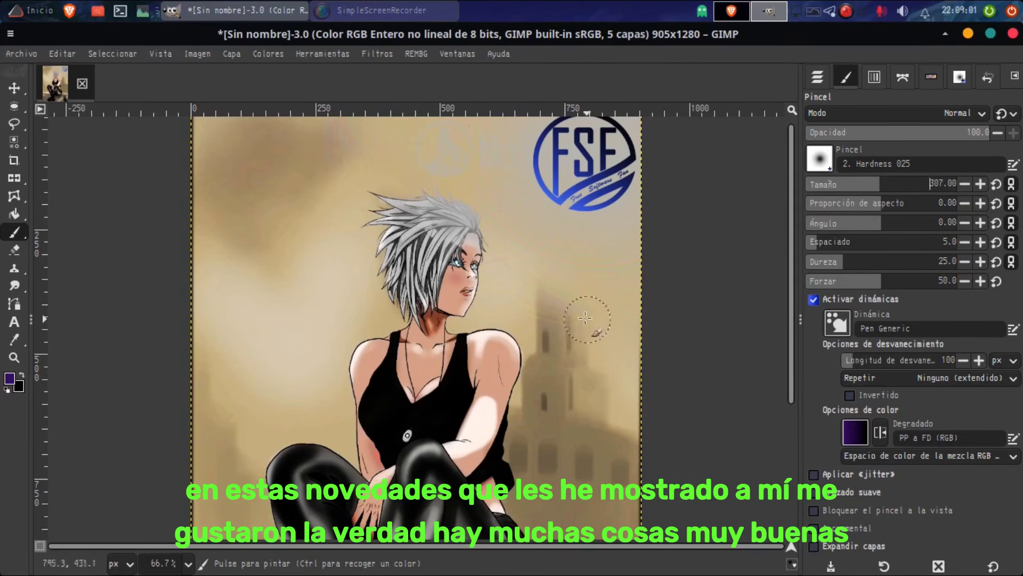
Step: Set the foreground colour to dark grey and open the list of Paintbrush modes
left_click(9, 378)
left_click(329, 345)
left_click(677, 456)
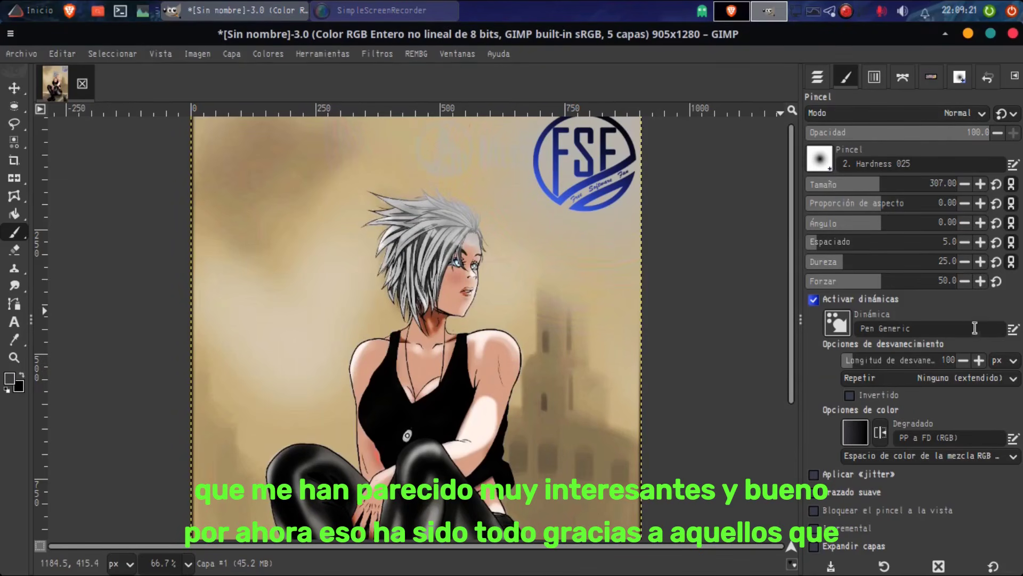
left_click(962, 113)
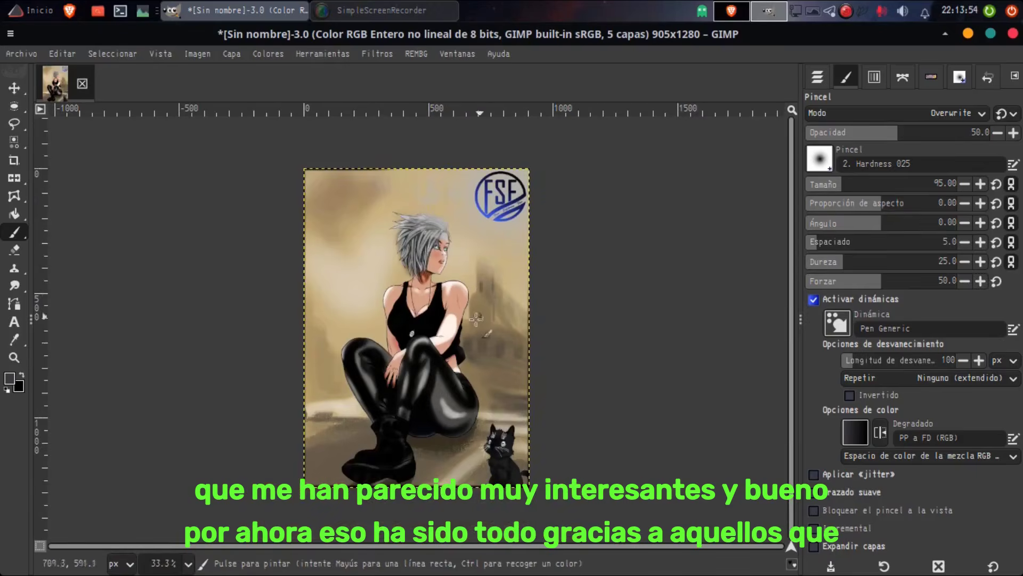
Step: Export the painting to the Documentos folder as pamela2.png with the default PNG options
scroll(466, 243, "up", 3)
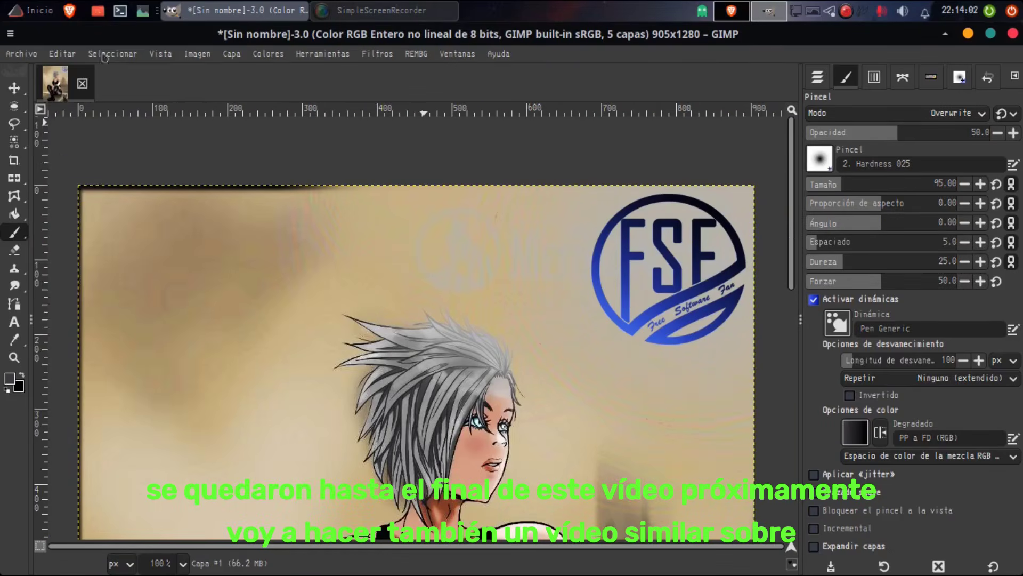
left_click(22, 54)
left_click(73, 290)
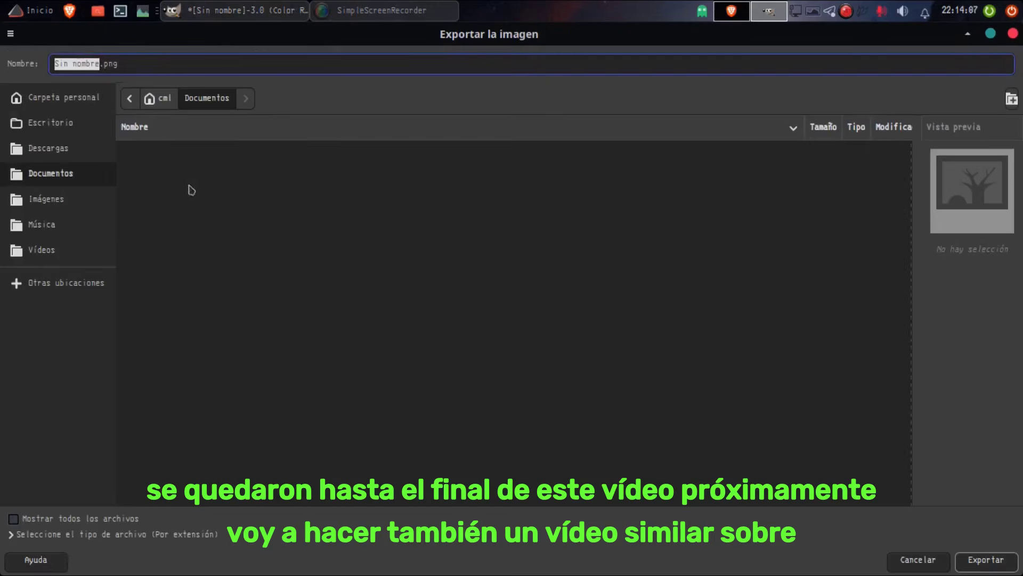
type("pame")
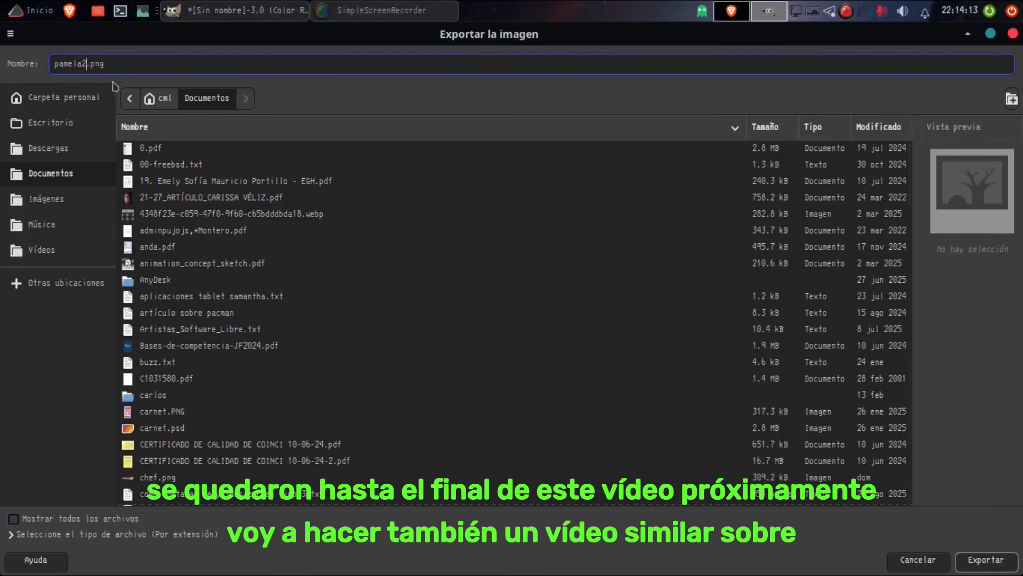
type("la2")
key("Return")
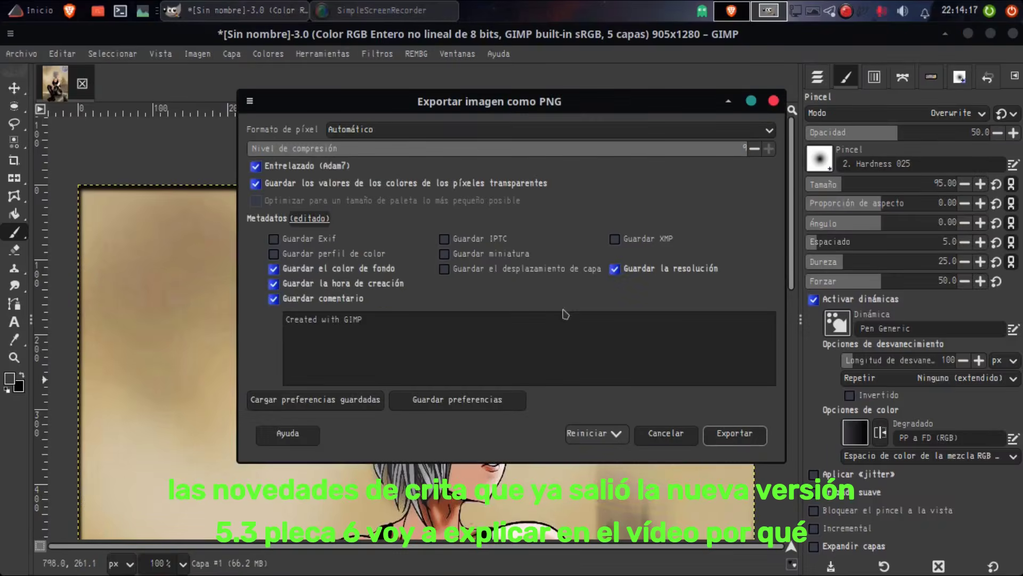
left_click(729, 430)
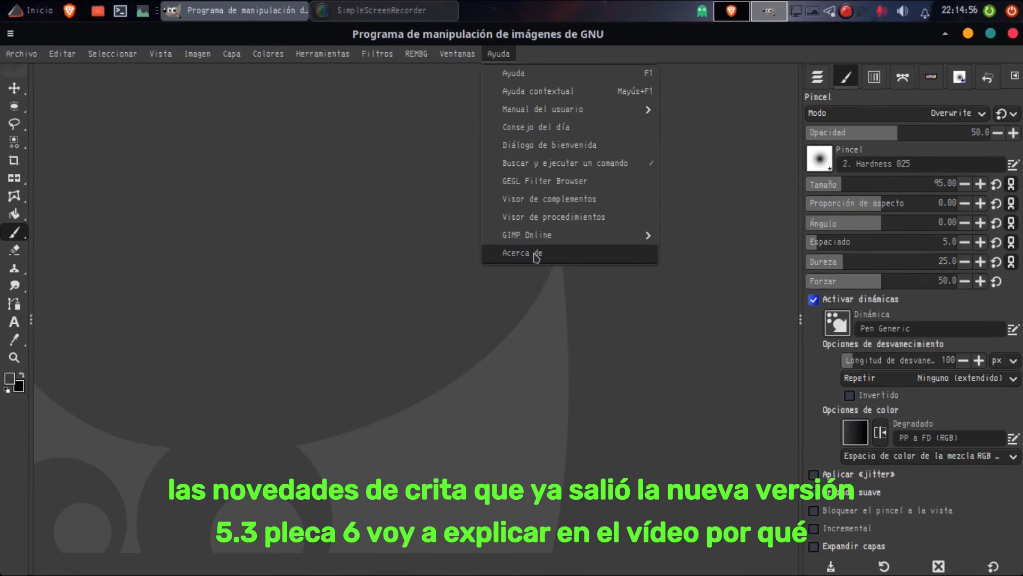
Step: Open the welcome dialog and view its release notes
left_click(541, 144)
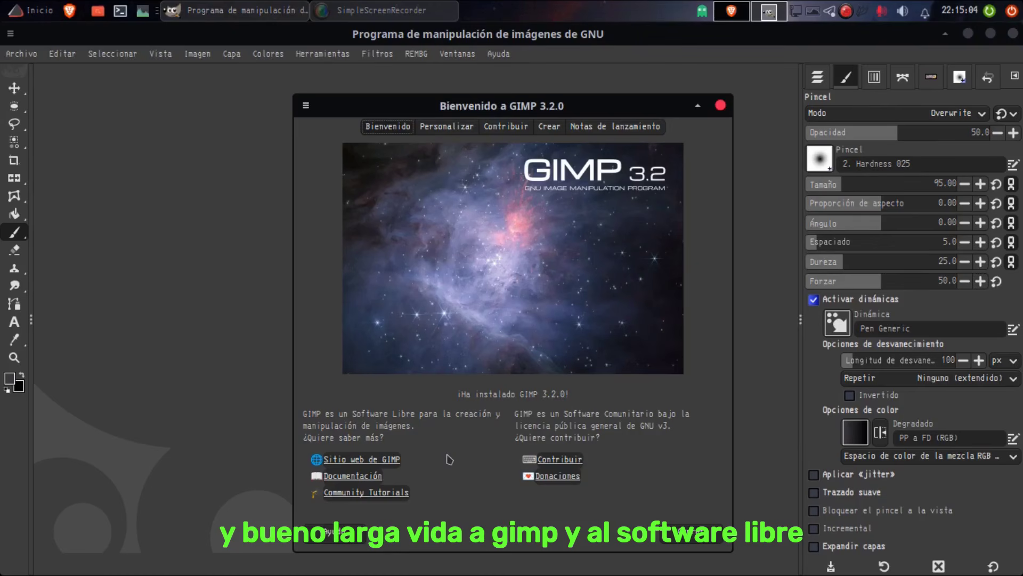
left_click(615, 126)
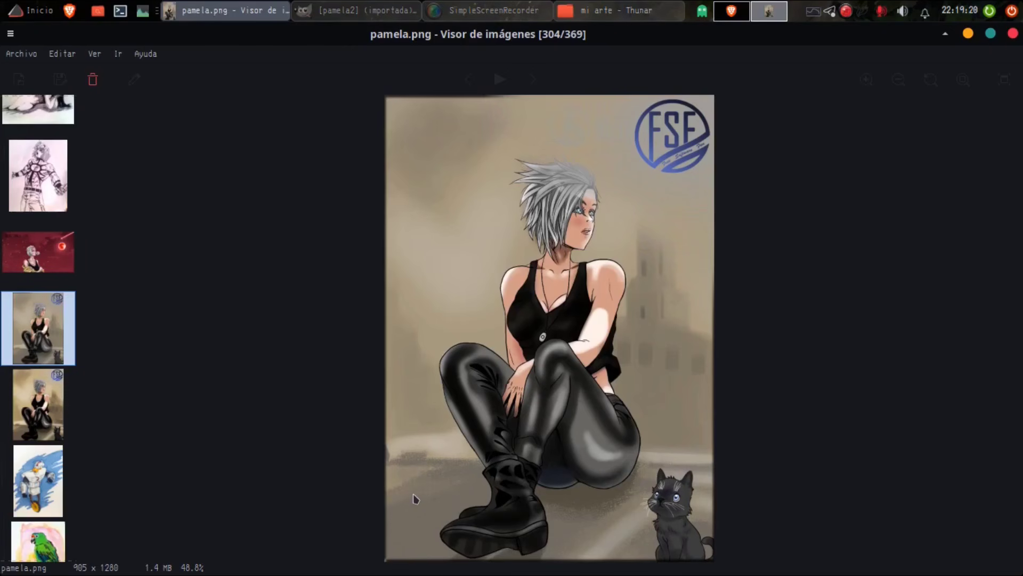
Step: Compare pamela.png and pamela2.png by switching between them in the image viewer, and close the viewer
key("Right")
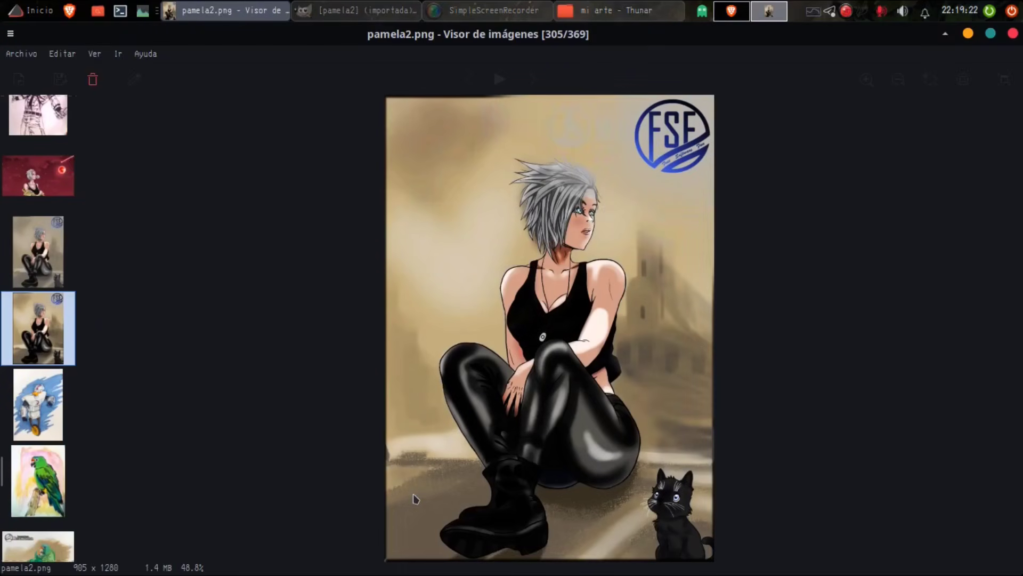
key("Left")
key("Right")
key("Left")
key("Right")
key("Left")
key("Right")
key("Left")
key("Right")
key("Left")
key("Right")
key("Left")
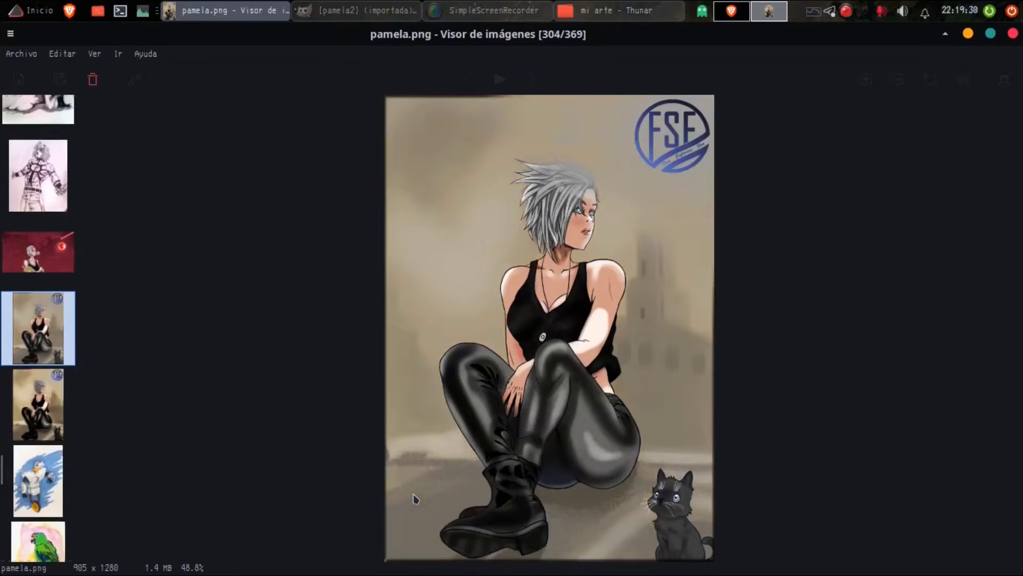
key("Right")
key("Left")
key("Right")
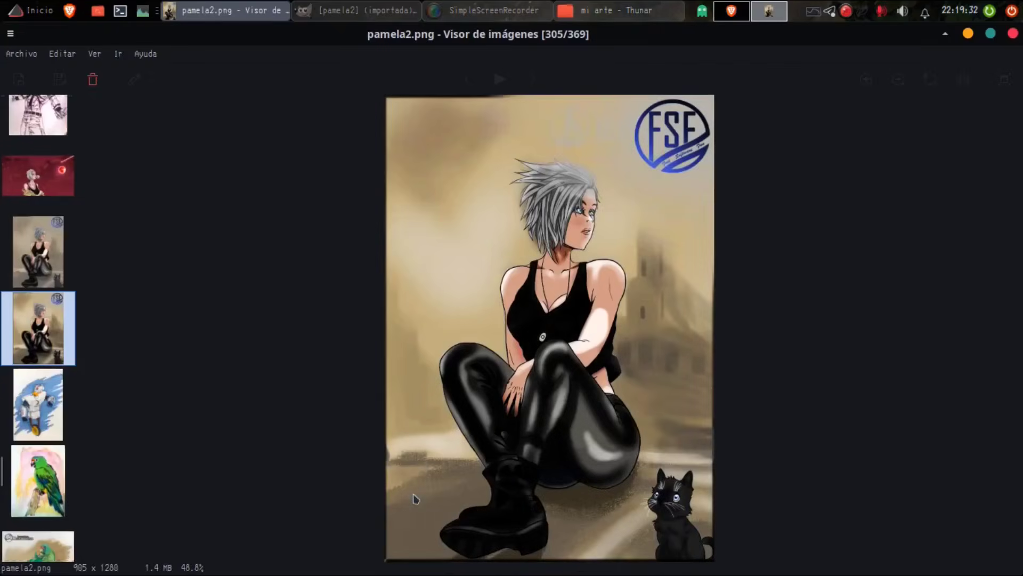
key("Left")
key("Right")
key("Left")
key("Right")
key("Left")
key("Right")
key("Left")
key("Right")
key("Left")
key("Right")
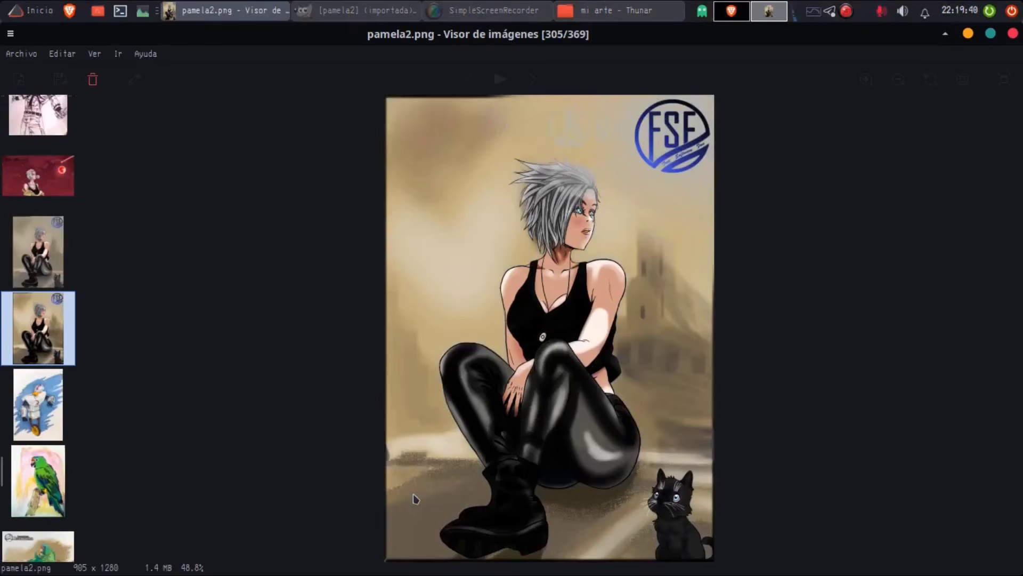
key("Left")
key("Right")
left_click(1012, 33)
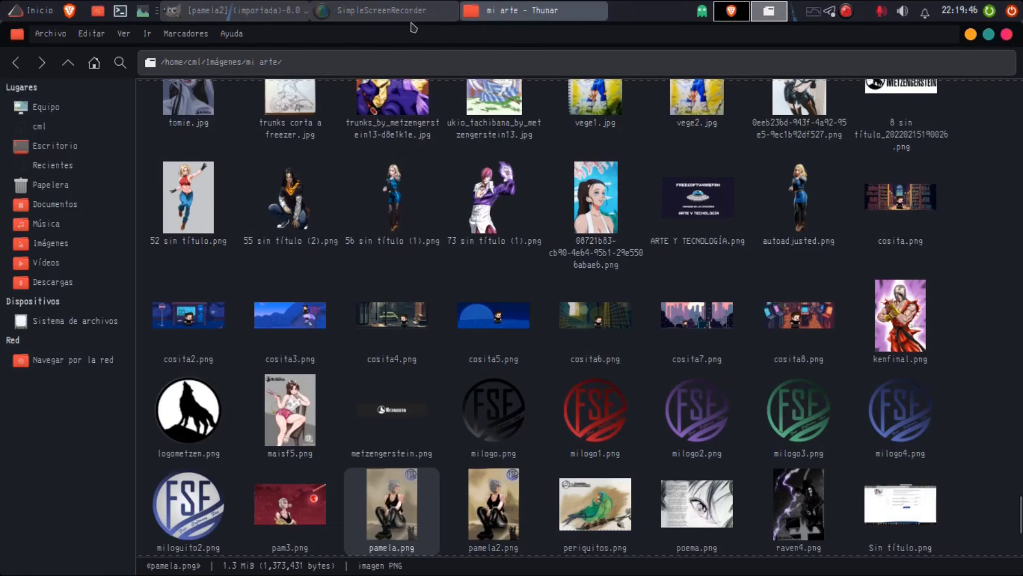